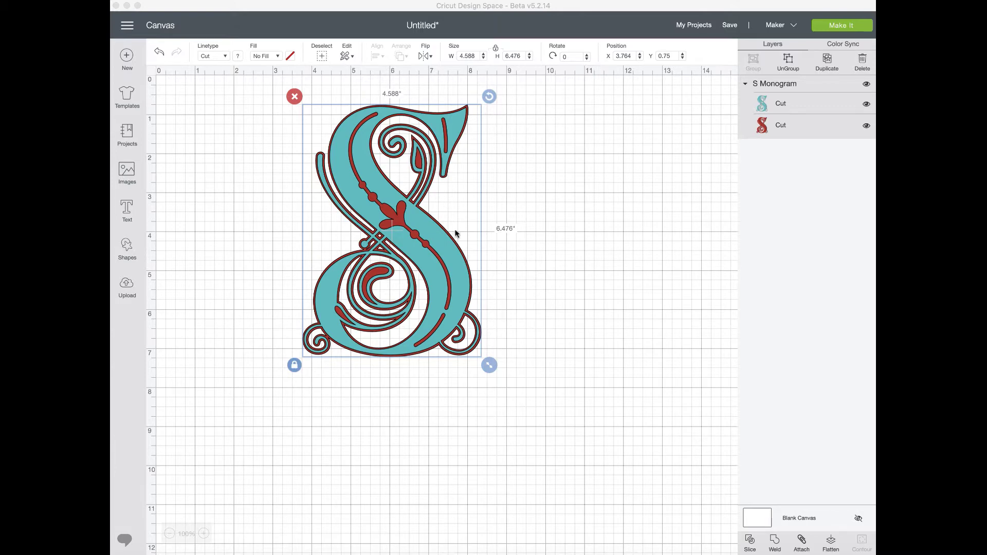
Step: Enlarge the S monogram proportionally to about 5.4 by 7.7 inches
{"action": "left_click", "coordinate": [522, 388]}
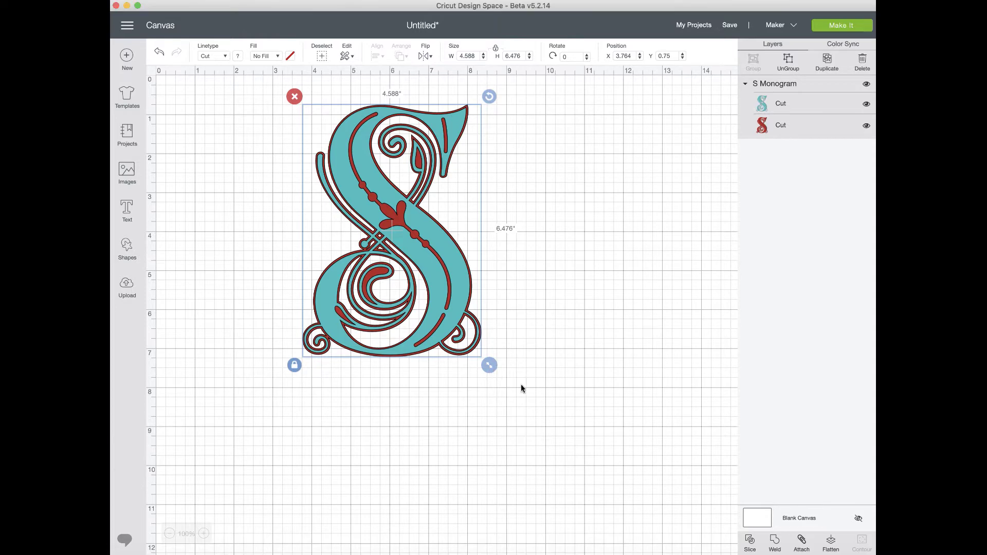
{"action": "left_click_drag", "start_coordinate": [491, 368], "coordinate": [555, 411]}
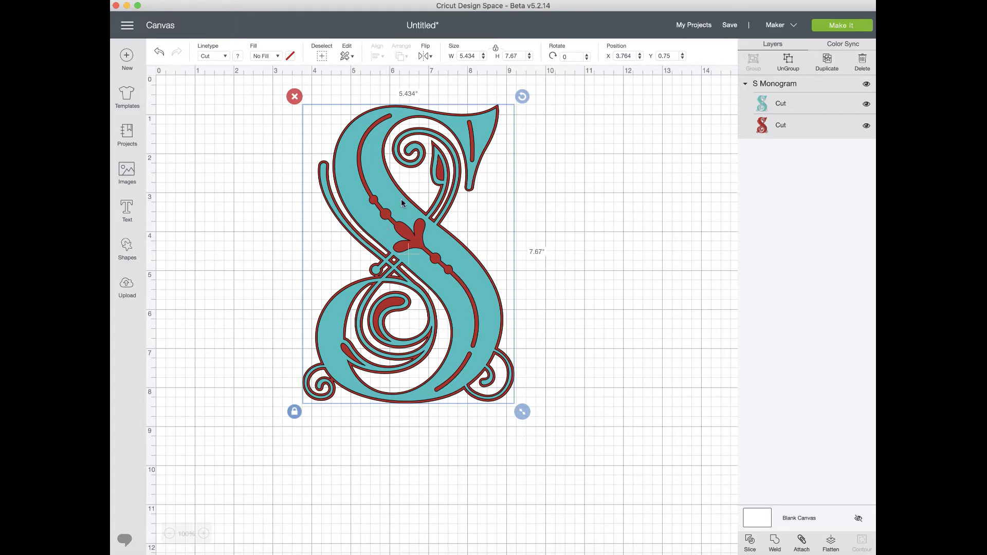
Step: Insert the floral S with pink roses from the Monogram Motifs cartridge and hide all its layers
{"action": "left_click", "coordinate": [127, 173]}
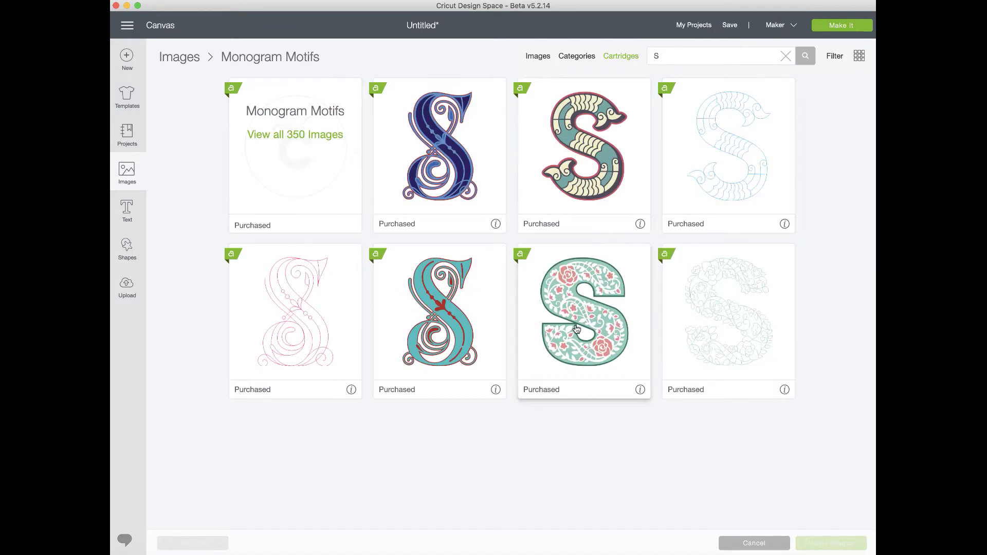
{"action": "left_click", "coordinate": [597, 324]}
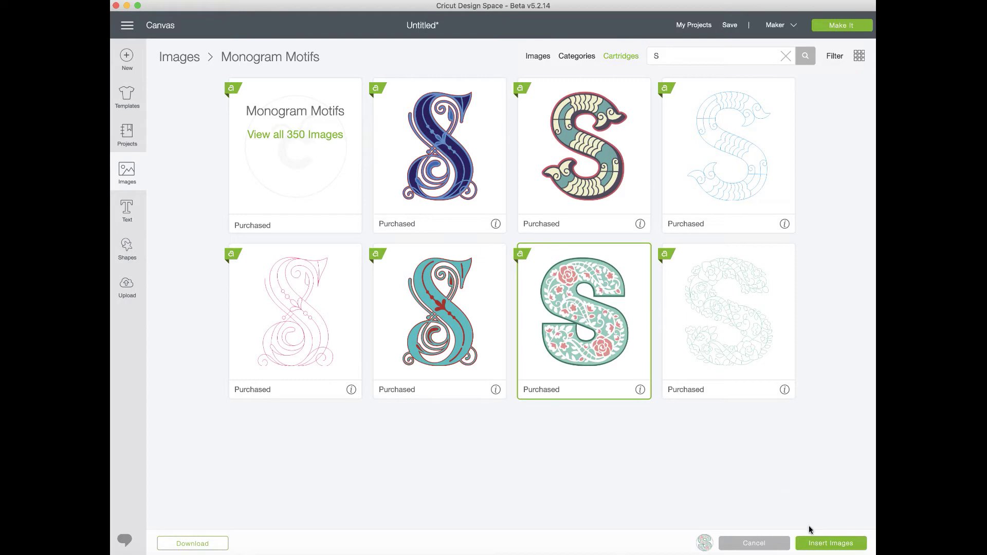
{"action": "left_click", "coordinate": [825, 542]}
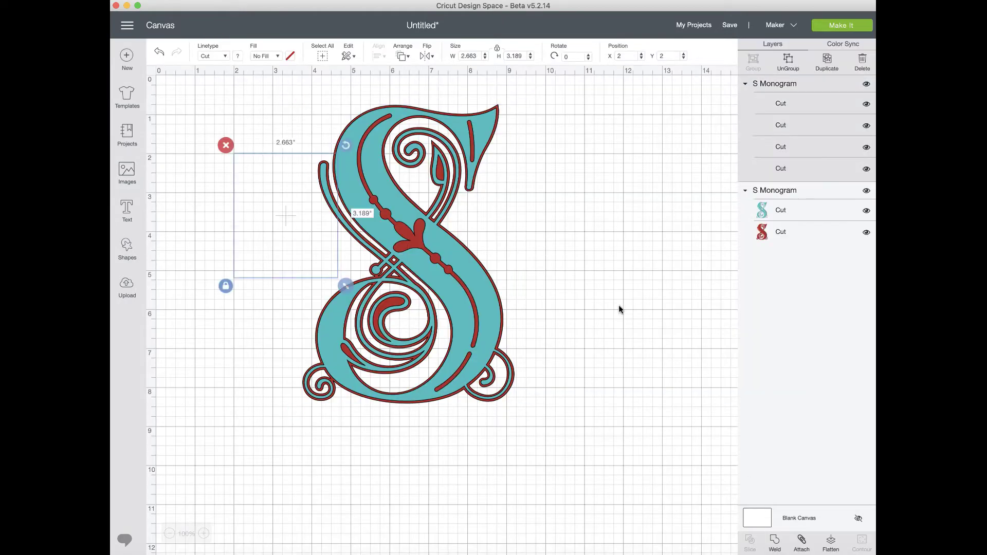
{"action": "left_click_drag", "start_coordinate": [277, 237], "coordinate": [683, 554]}
{"action": "left_click", "coordinate": [866, 84]}
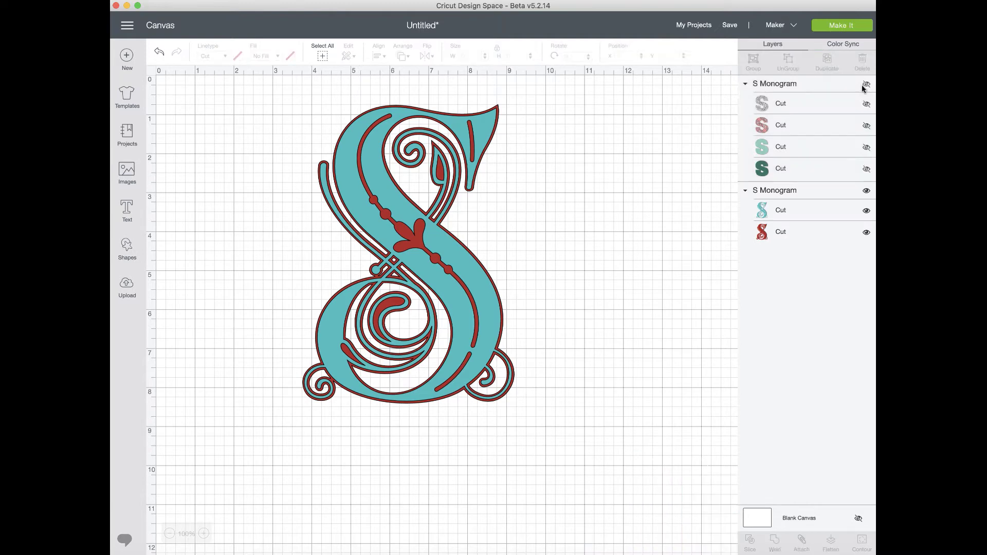
Step: Add a square, stretch it into a rectangle of about 7.8 by 2.6 inches, and place it across the S monogram's middle
{"action": "left_click", "coordinate": [385, 152]}
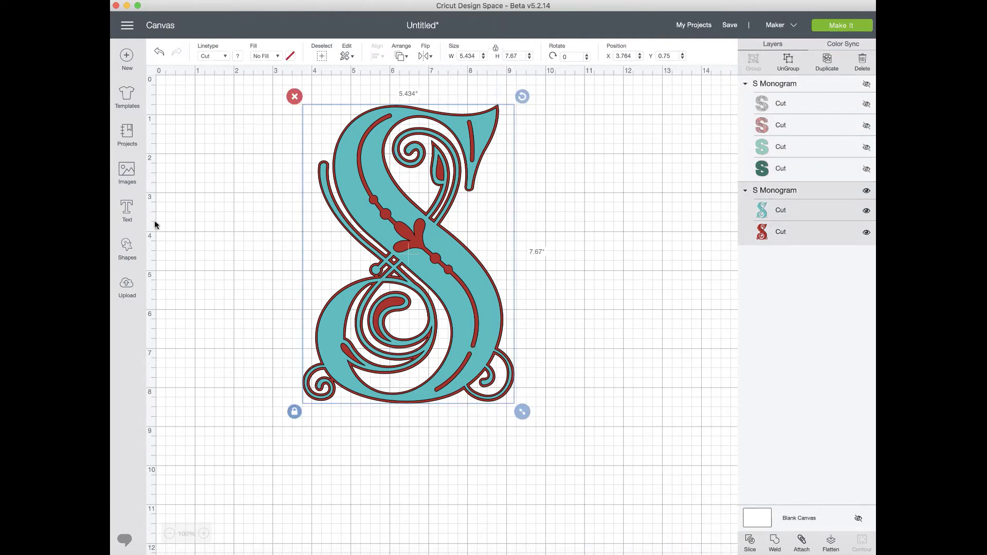
{"action": "left_click", "coordinate": [130, 248]}
{"action": "left_click", "coordinate": [165, 177]}
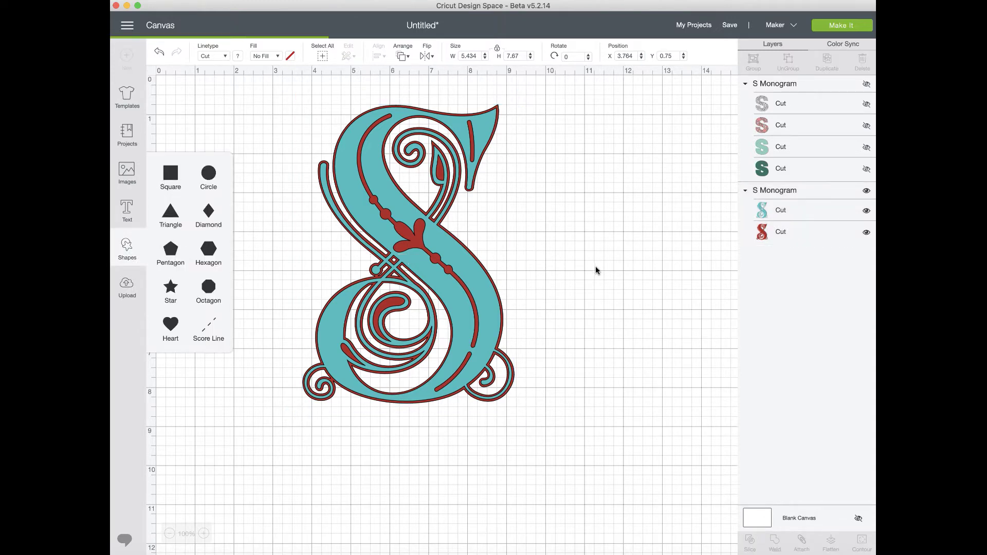
{"action": "left_click", "coordinate": [245, 302]}
{"action": "left_click_drag", "start_coordinate": [383, 303], "coordinate": [578, 285]}
{"action": "left_click_drag", "start_coordinate": [467, 232], "coordinate": [482, 287]}
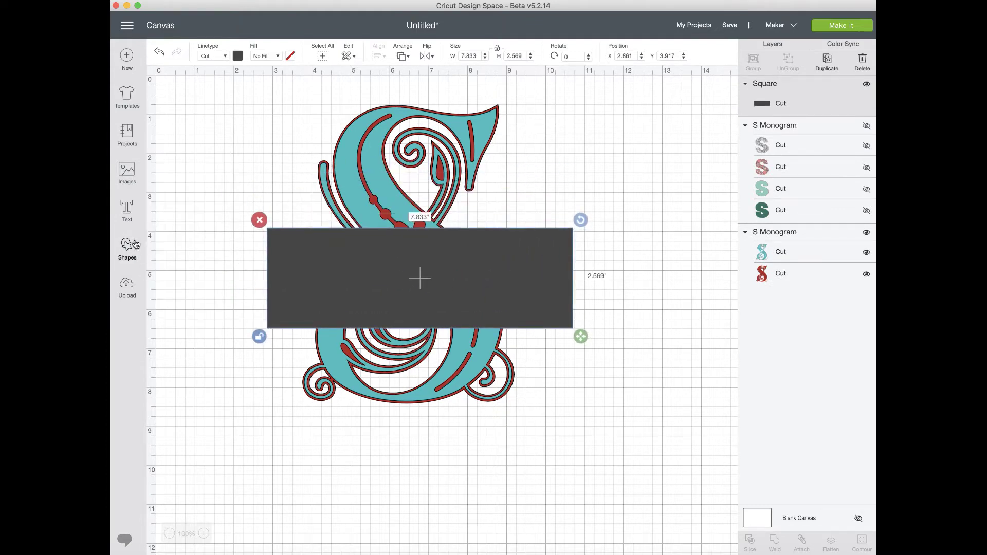
Step: Add a text object with the surname in capital letters
{"action": "left_click", "coordinate": [126, 211]}
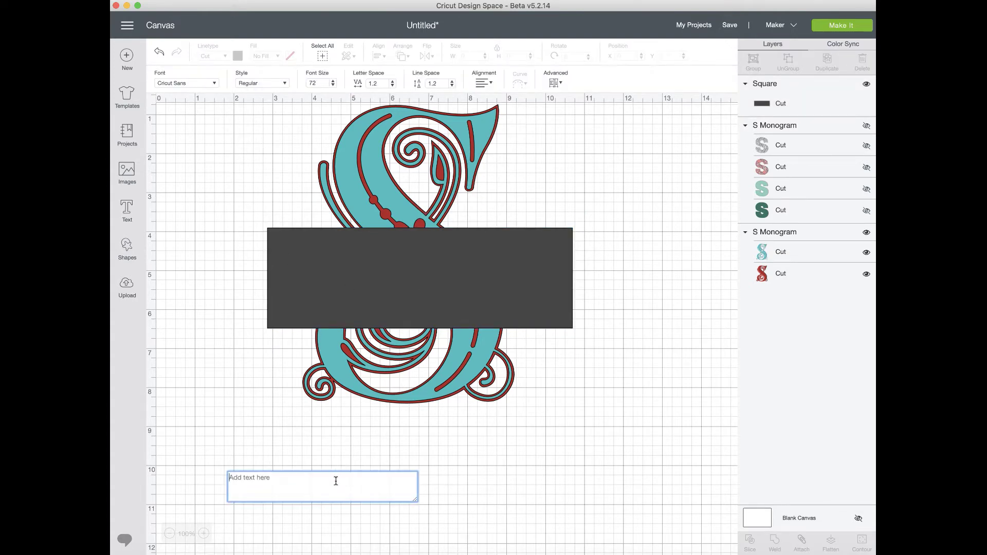
{"action": "type", "text": "smith"}
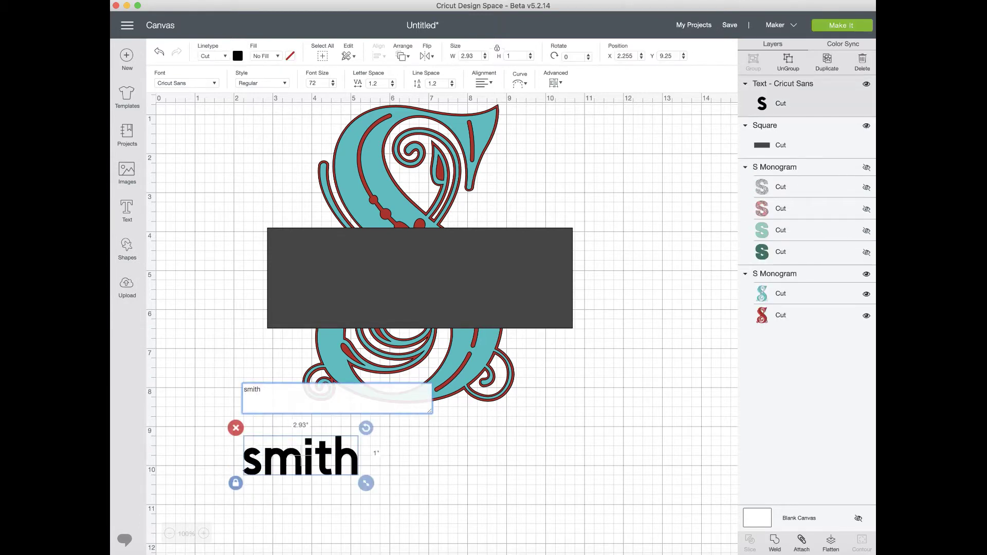
{"action": "left_click_drag", "start_coordinate": [261, 390], "coordinate": [209, 388]}
{"action": "key", "text": "BackSpace"}
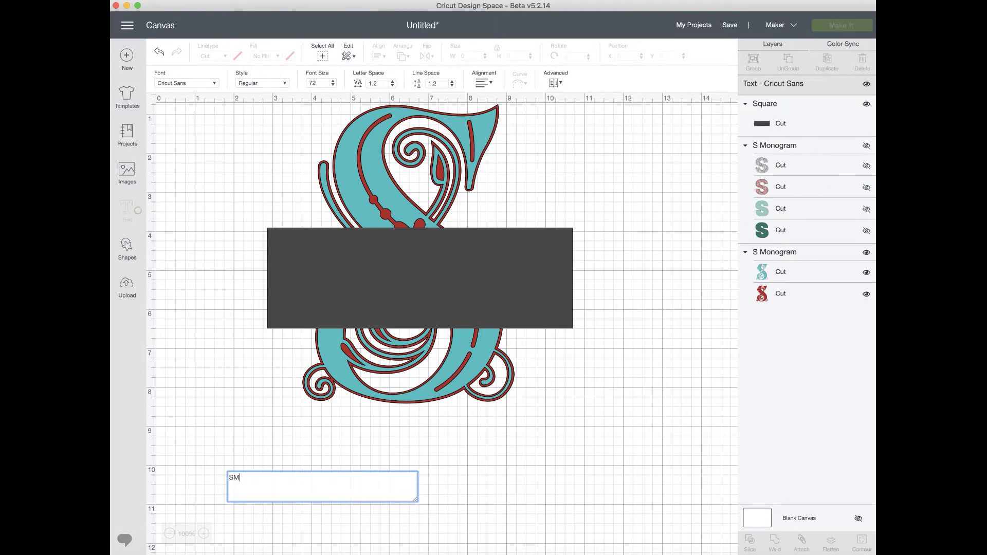
{"action": "type", "text": "SMITH"}
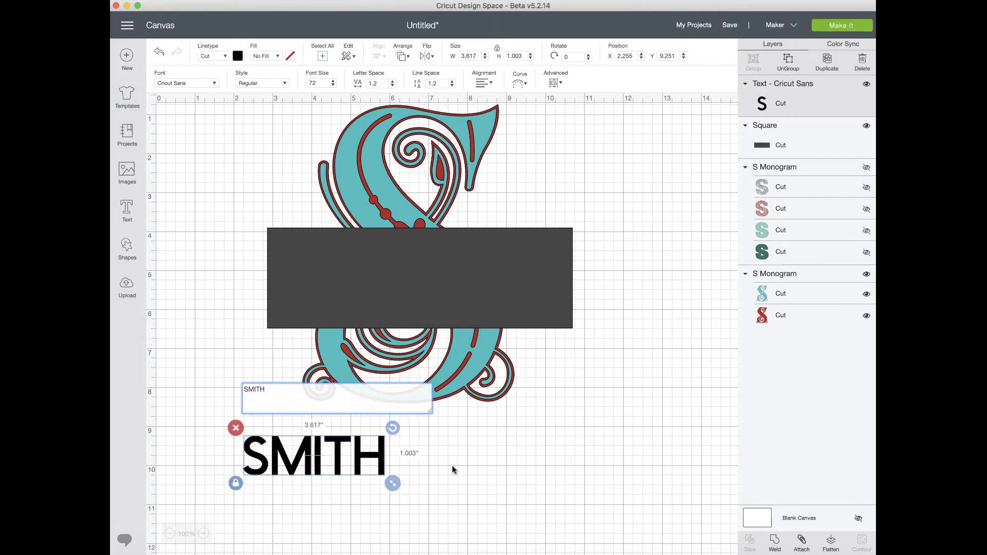
Step: Enlarge the surname text to about 4.9 by 1.4 inches and place it in the middle of the rectangle
{"action": "left_click", "coordinate": [452, 466]}
{"action": "left_click_drag", "start_coordinate": [379, 465], "coordinate": [551, 332]}
{"action": "left_click_drag", "start_coordinate": [505, 300], "coordinate": [480, 289]}
{"action": "left_click_drag", "start_coordinate": [531, 320], "coordinate": [515, 310]}
{"action": "left_click_drag", "start_coordinate": [453, 281], "coordinate": [461, 283]}
Step: Shrink the rectangle to about 7 by 2.2 inches and move the surname text below the S monogram
{"action": "left_click", "coordinate": [557, 327], "text": "shift"}
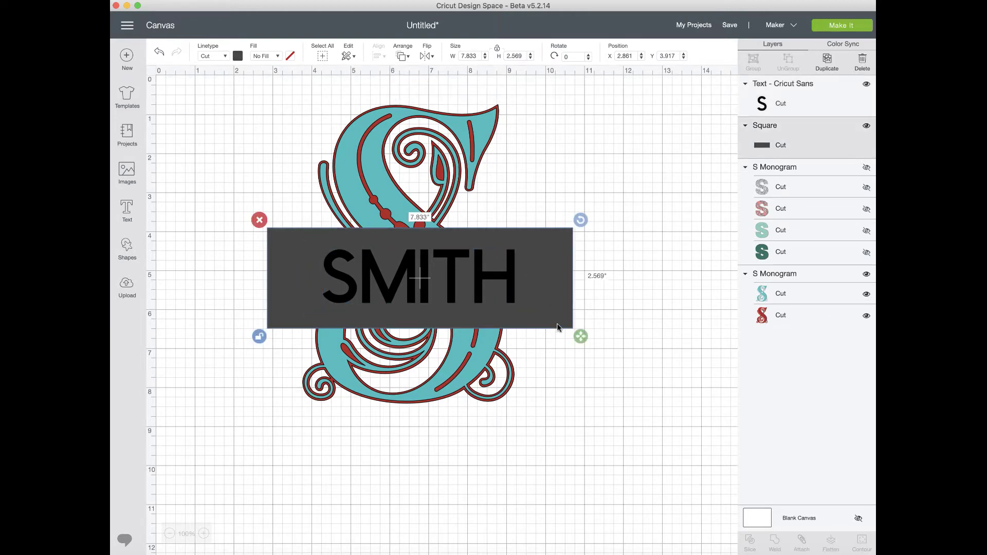
{"action": "left_click_drag", "start_coordinate": [581, 339], "coordinate": [541, 309]}
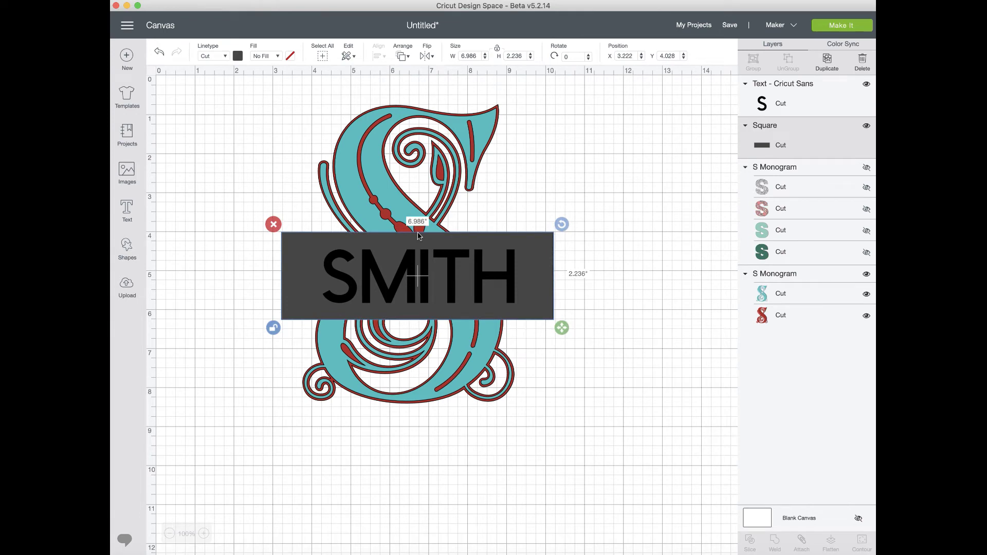
{"action": "left_click", "coordinate": [445, 265]}
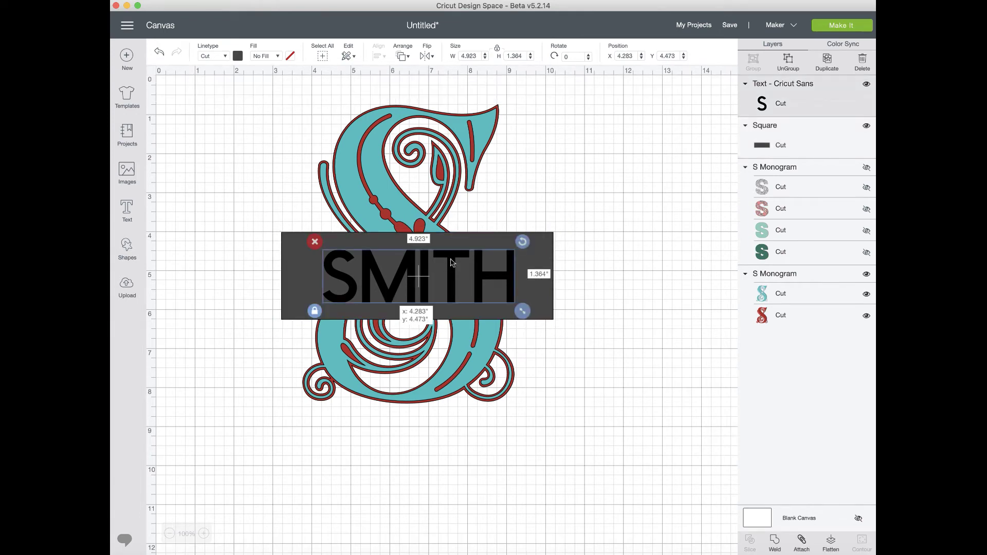
{"action": "left_click_drag", "start_coordinate": [451, 263], "coordinate": [561, 488]}
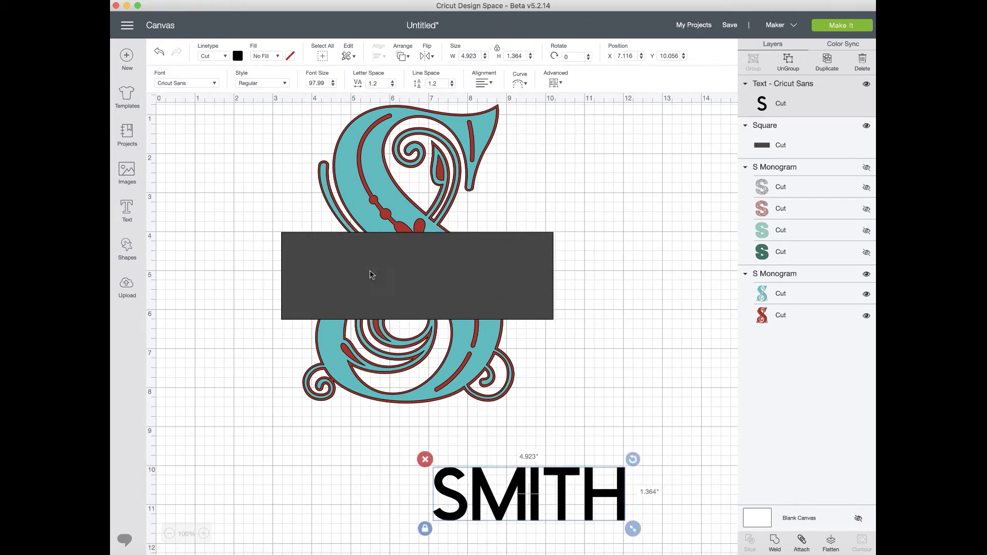
Step: Move the rectangle up and align it to the center of the S monogram
{"action": "left_click", "coordinate": [391, 277]}
{"action": "left_click_drag", "start_coordinate": [392, 279], "coordinate": [382, 278]}
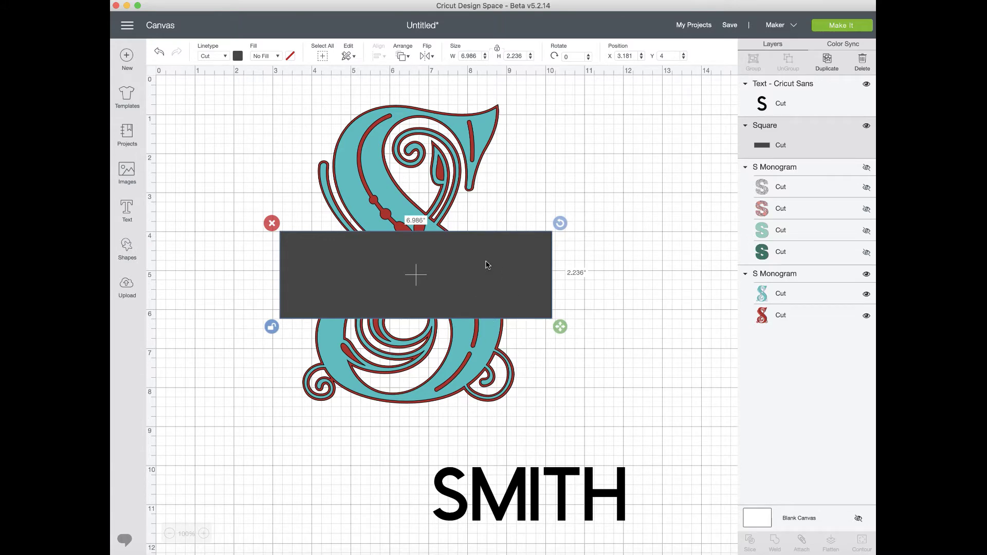
{"action": "left_click_drag", "start_coordinate": [486, 284], "coordinate": [484, 266]}
{"action": "left_click_drag", "start_coordinate": [620, 291], "coordinate": [324, 219]}
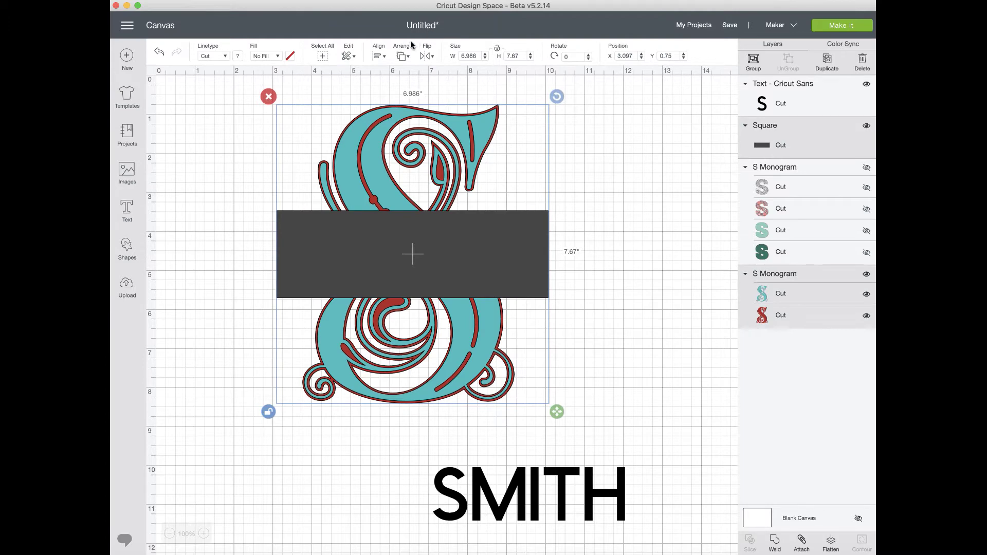
{"action": "left_click", "coordinate": [379, 56]}
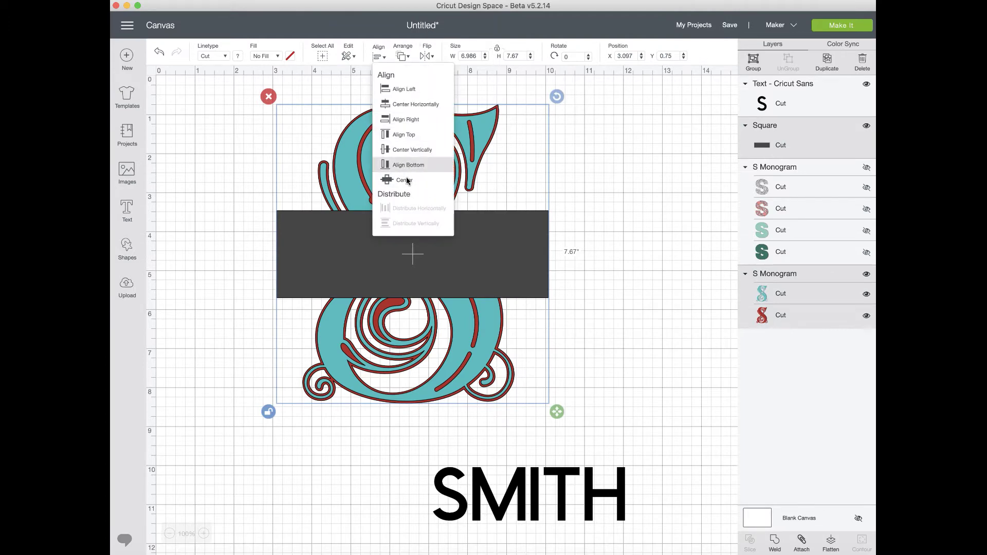
{"action": "left_click", "coordinate": [405, 180]}
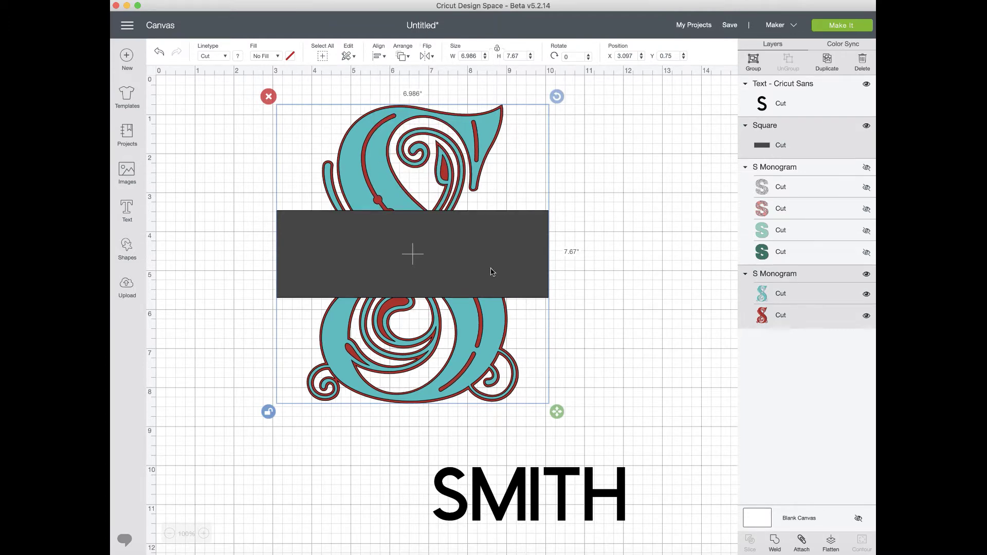
{"action": "left_click", "coordinate": [593, 287]}
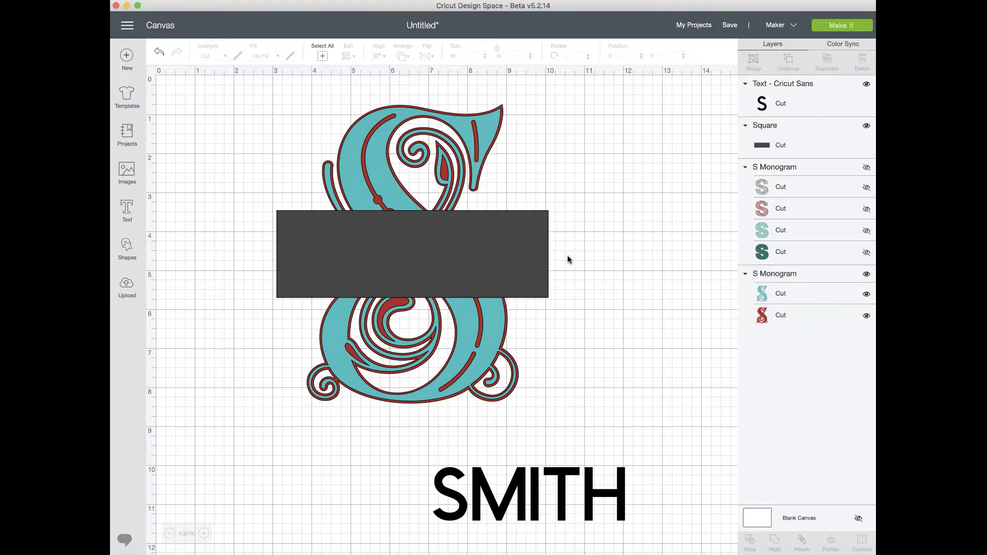
Step: Ungroup the S monogram into its separate teal and red layers
{"action": "left_click", "coordinate": [396, 160]}
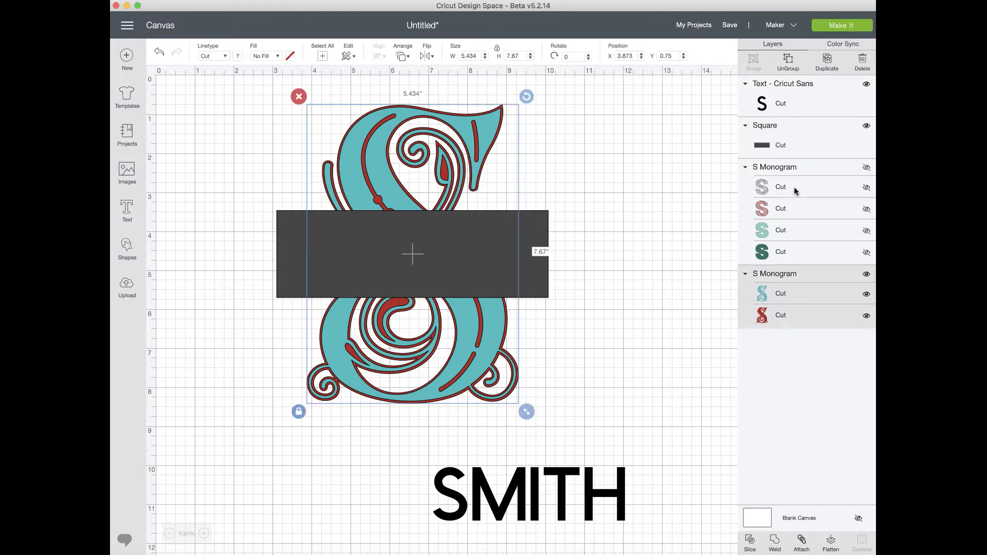
{"action": "left_click", "coordinate": [788, 65]}
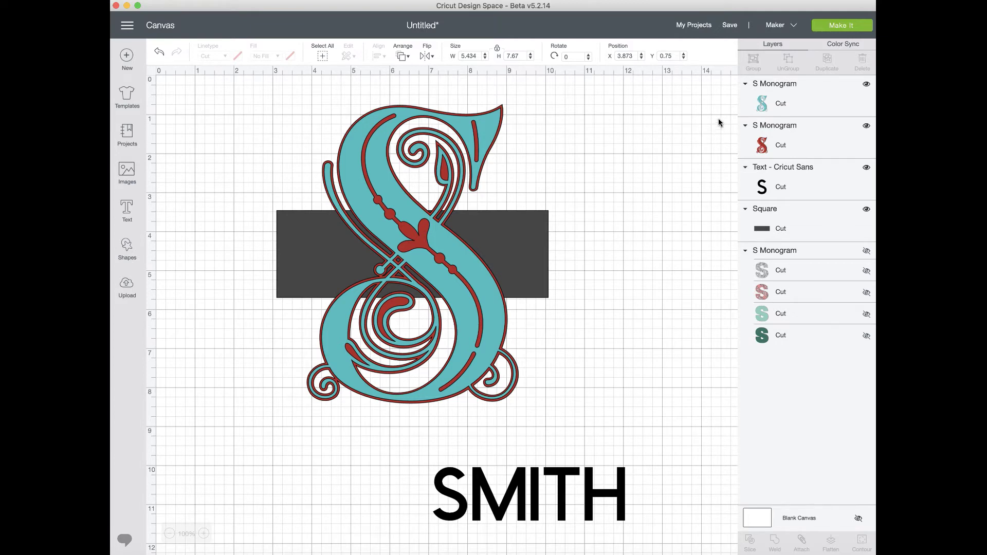
{"action": "left_click", "coordinate": [817, 98]}
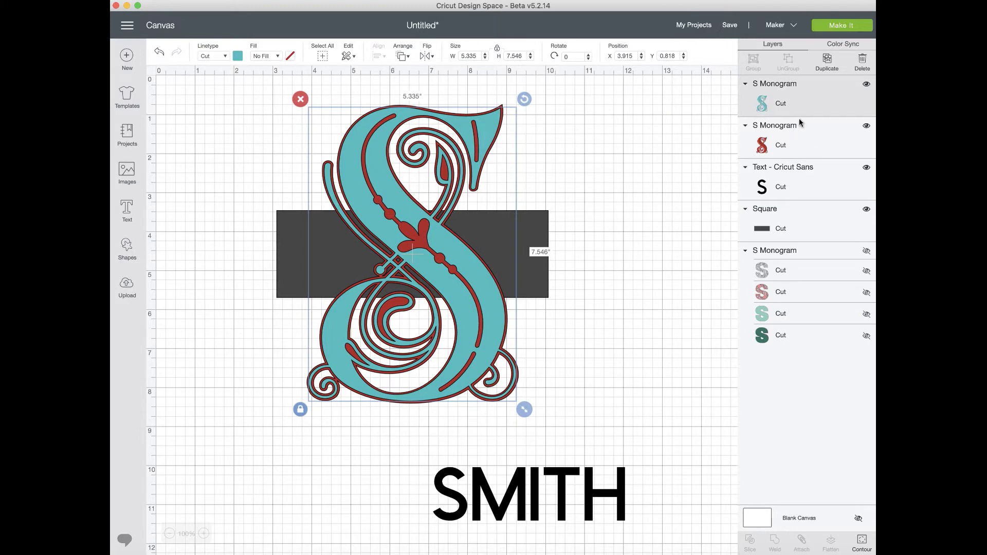
{"action": "left_click", "coordinate": [804, 142], "text": "shift"}
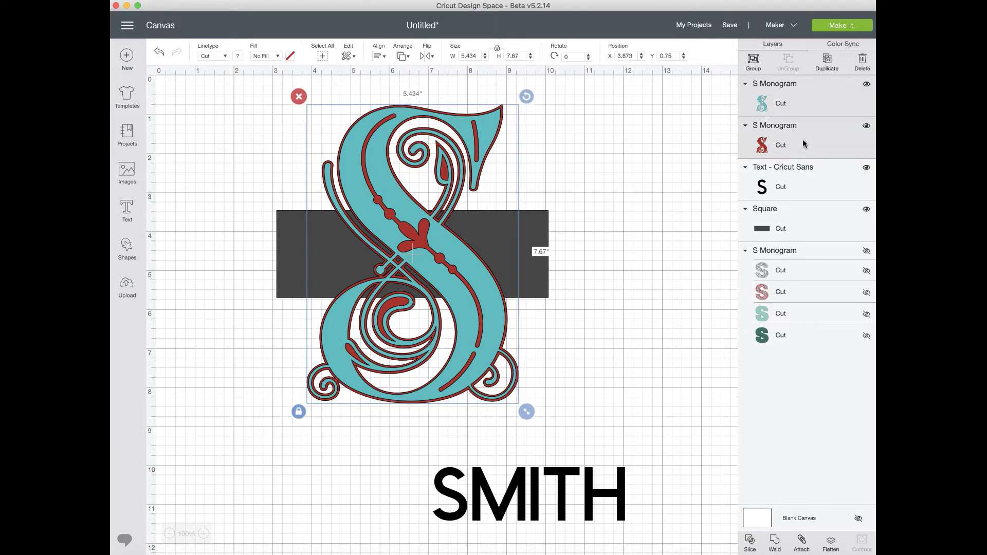
{"action": "left_click", "coordinate": [800, 228], "text": "shift"}
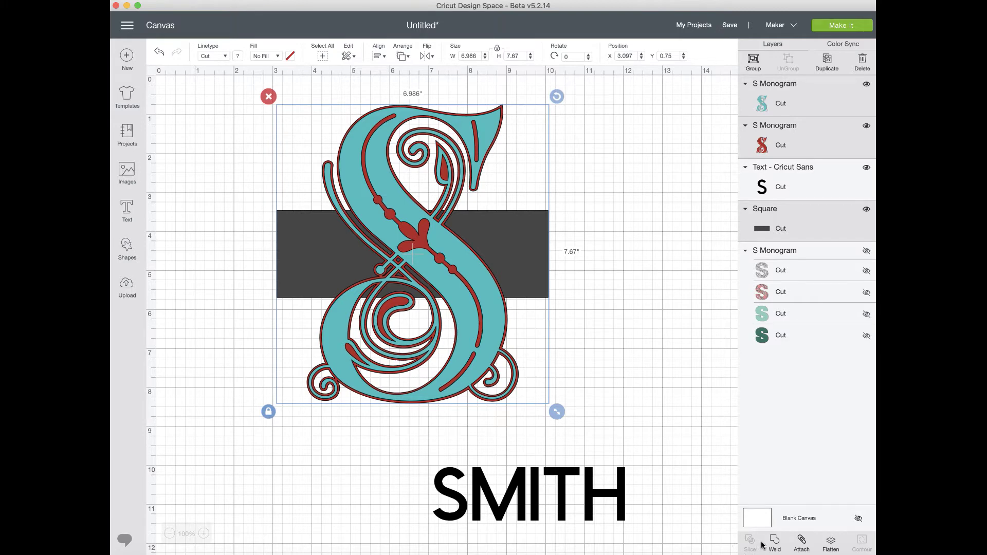
Step: Duplicate the rectangle and place the copy over the original
{"action": "left_click", "coordinate": [772, 212]}
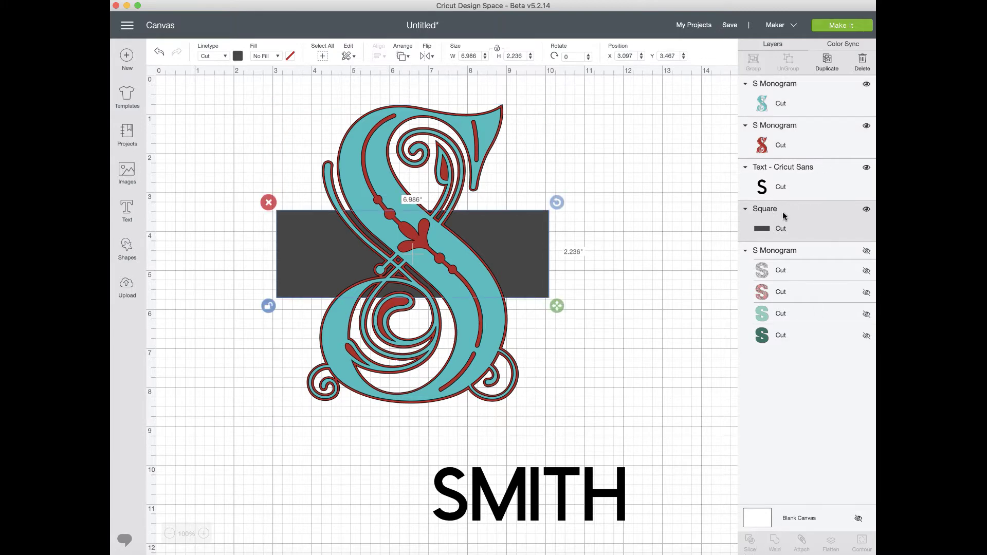
{"action": "left_click", "coordinate": [823, 60]}
{"action": "left_click_drag", "start_coordinate": [506, 244], "coordinate": [486, 226]}
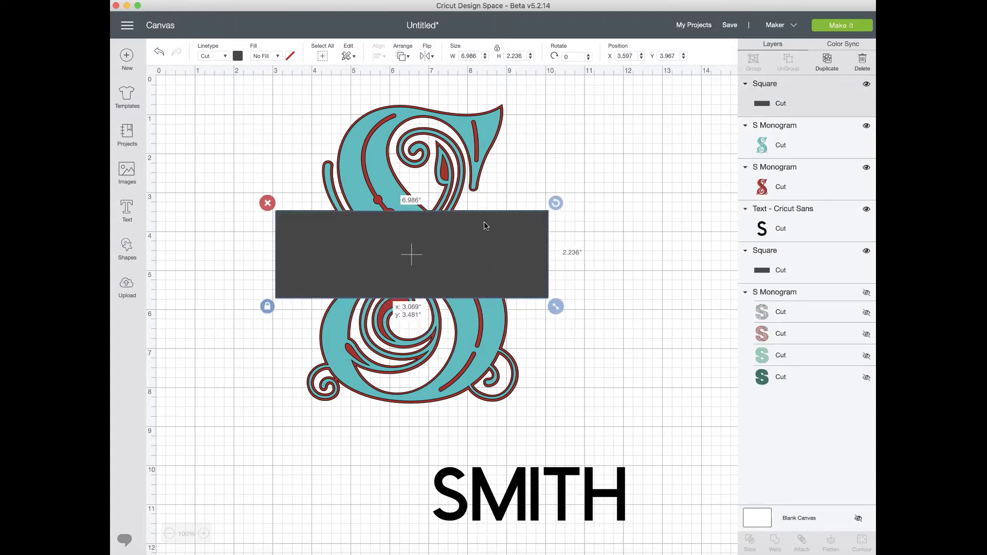
{"action": "left_click", "coordinate": [586, 241]}
Step: Align both rectangles and the teal and red S layers to a common center
{"action": "left_click_drag", "start_coordinate": [616, 249], "coordinate": [271, 186]}
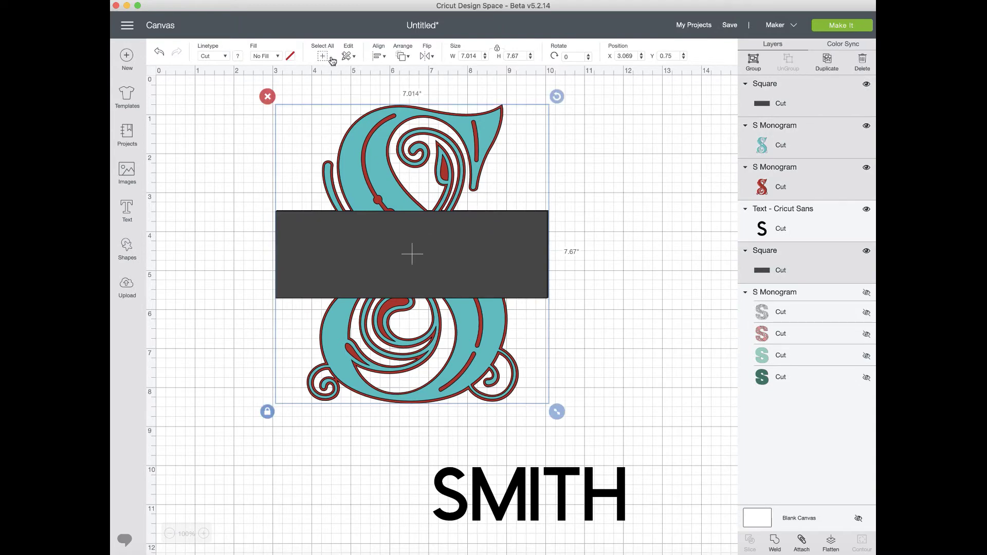
{"action": "left_click", "coordinate": [379, 56]}
{"action": "left_click", "coordinate": [404, 180]}
{"action": "left_click", "coordinate": [658, 238]}
Step: Slice the teal S layer with the front rectangle copy
{"action": "left_click", "coordinate": [507, 250]}
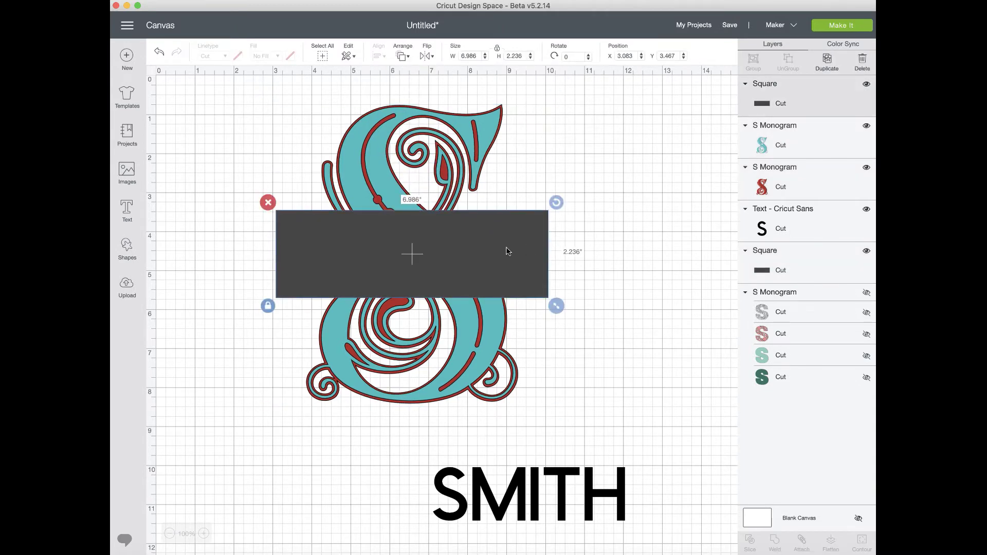
{"action": "left_click", "coordinate": [490, 127], "text": "shift"}
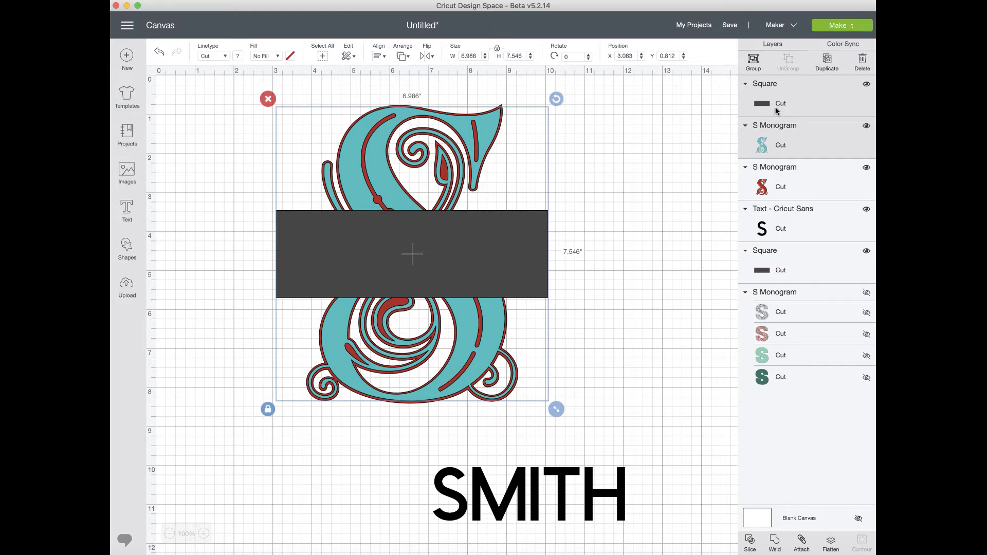
{"action": "left_click", "coordinate": [750, 543]}
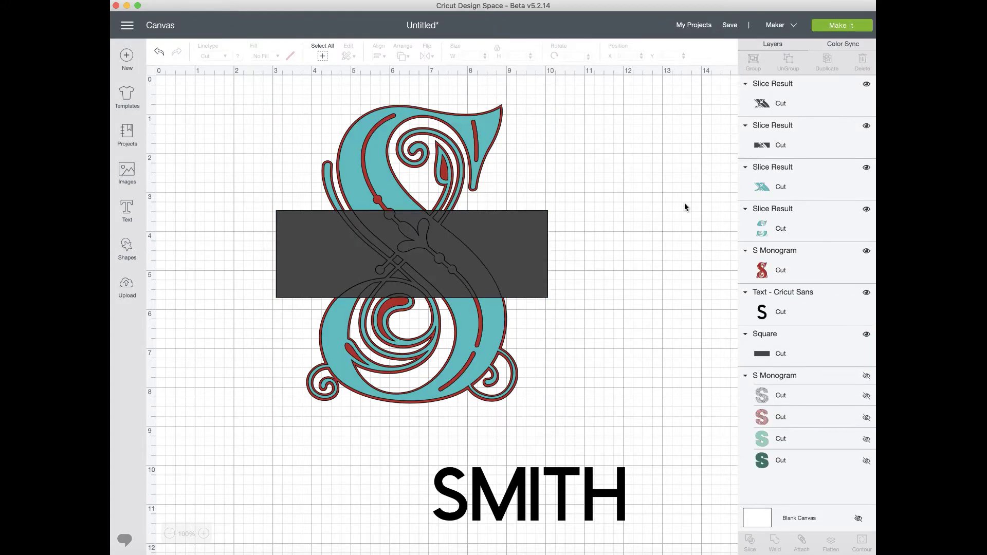
Step: Pull the two dark slice pieces away from the monogram and delete them
{"action": "left_click_drag", "start_coordinate": [446, 256], "coordinate": [598, 254]}
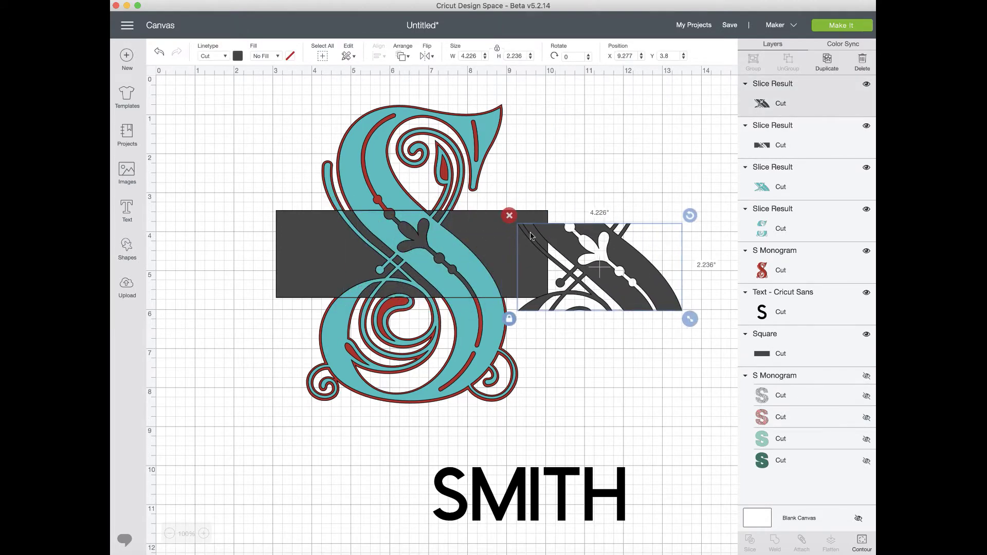
{"action": "left_click", "coordinate": [512, 213]}
{"action": "left_click_drag", "start_coordinate": [466, 246], "coordinate": [691, 242]}
{"action": "left_click", "coordinate": [493, 199]}
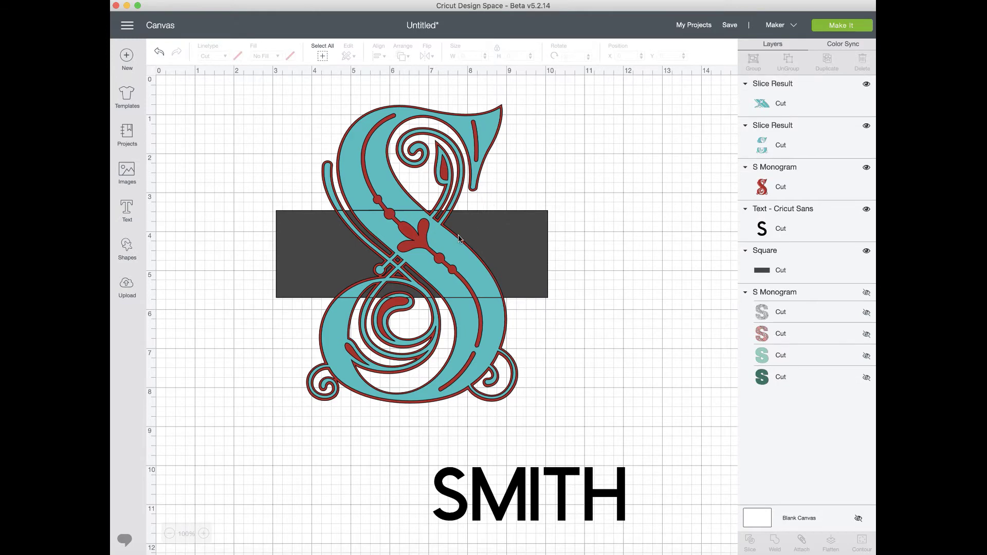
Step: Pull the teal slice piece out of the monogram's middle and delete it
{"action": "left_click_drag", "start_coordinate": [439, 247], "coordinate": [650, 248]}
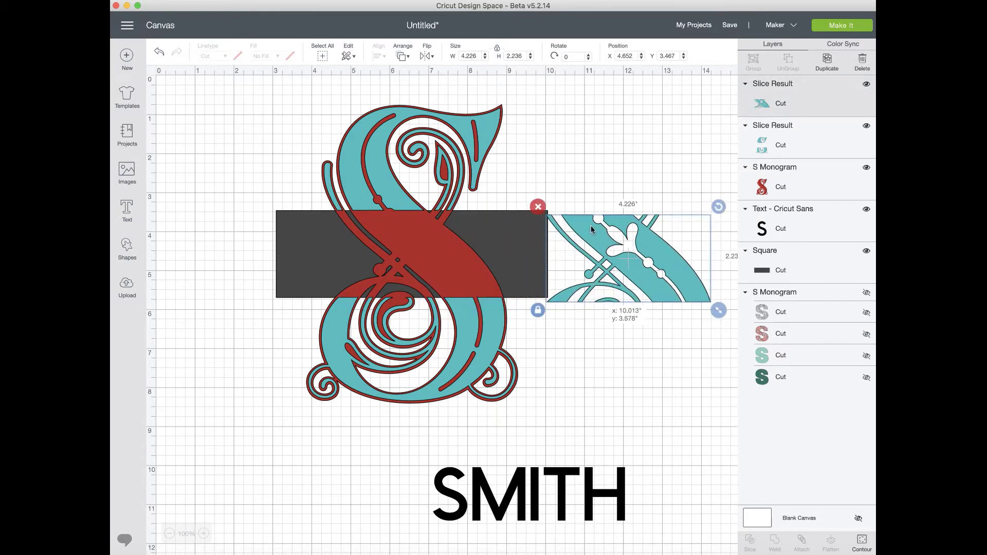
{"action": "left_click", "coordinate": [535, 205]}
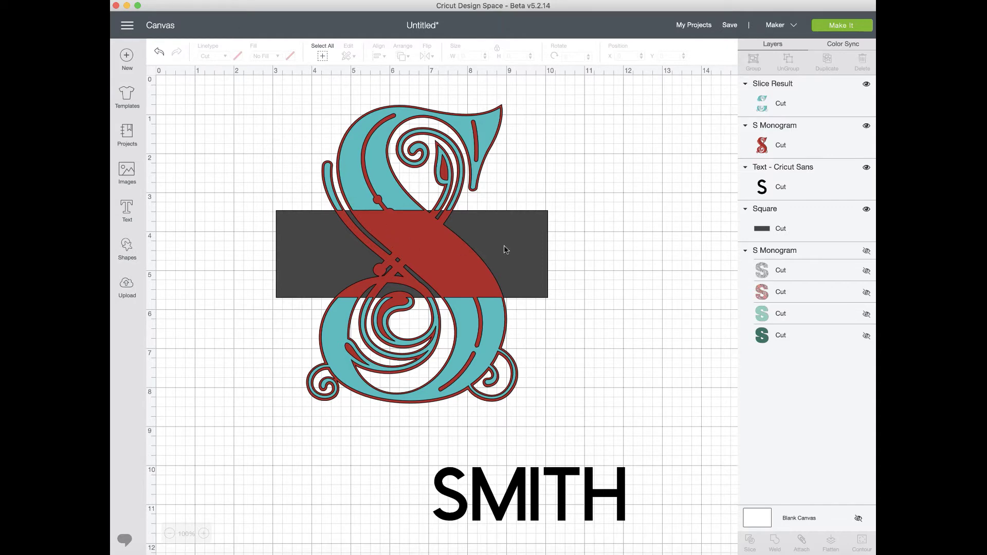
Step: Slice the red S layer with the remaining rectangle and delete the red middle piece
{"action": "left_click", "coordinate": [797, 155]}
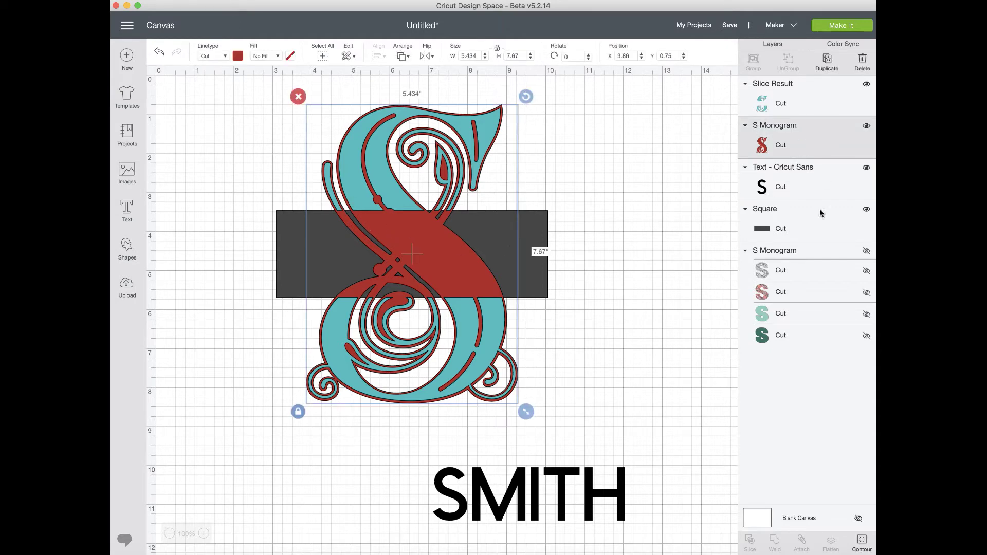
{"action": "left_click", "coordinate": [800, 231], "text": "shift"}
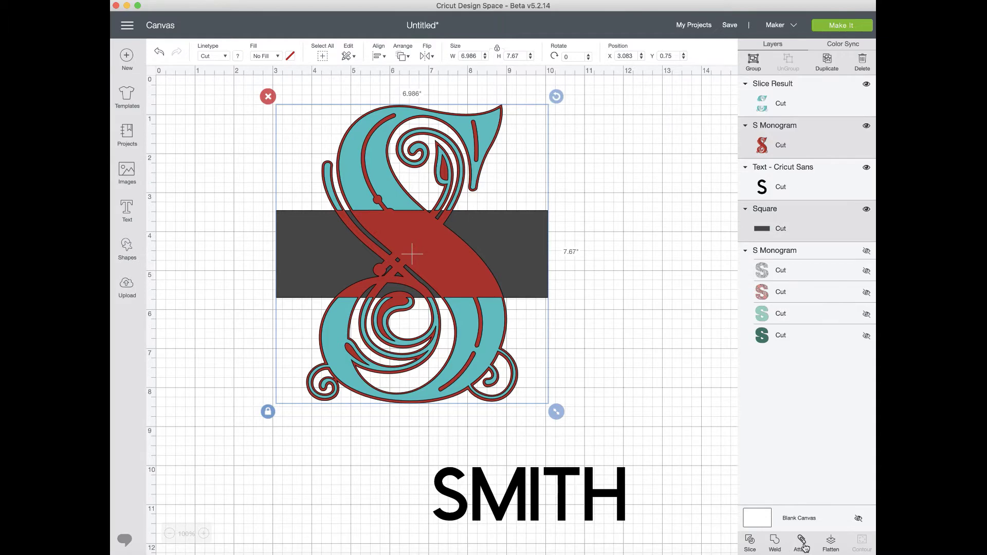
{"action": "left_click", "coordinate": [750, 543]}
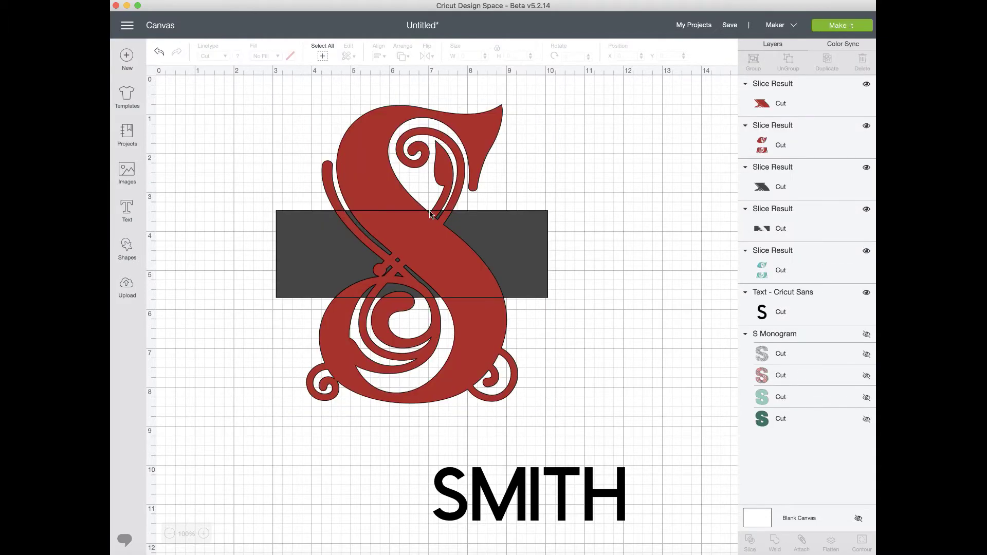
{"action": "left_click", "coordinate": [423, 230]}
{"action": "key", "text": "Delete"}
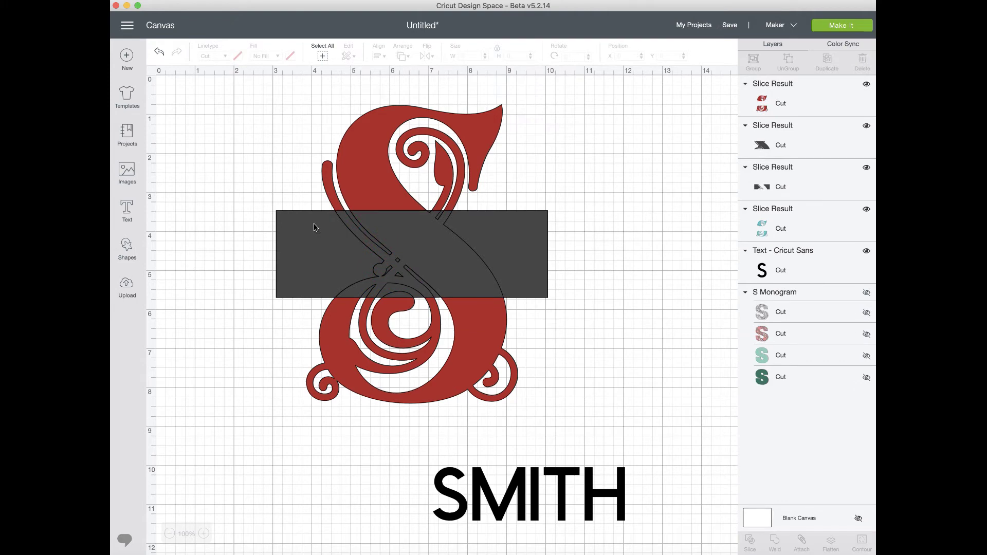
Step: Send the sliced red S layer to the back, behind the teal layer
{"action": "left_click", "coordinate": [315, 227]}
{"action": "left_click", "coordinate": [670, 283]}
{"action": "left_click", "coordinate": [462, 238]}
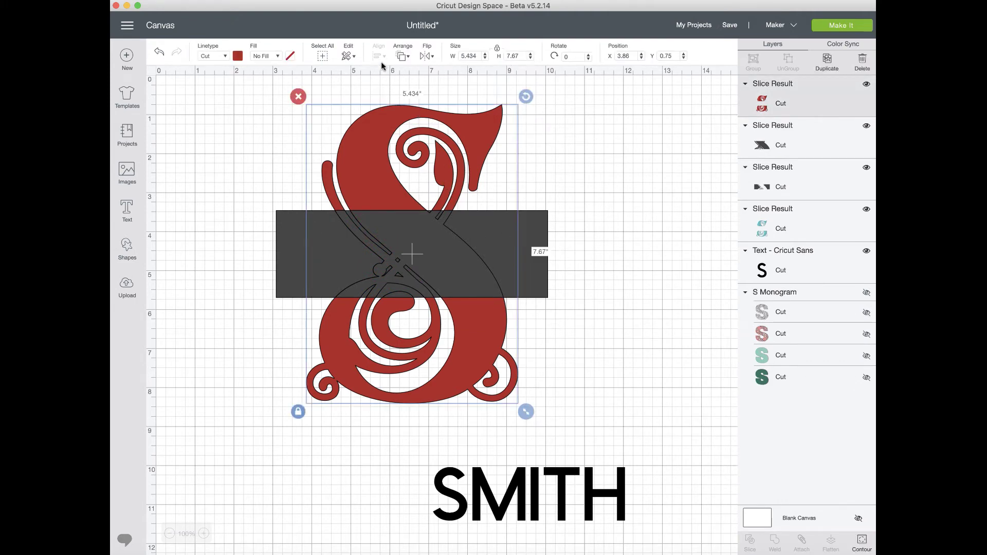
{"action": "left_click", "coordinate": [403, 57]}
{"action": "left_click", "coordinate": [426, 77]}
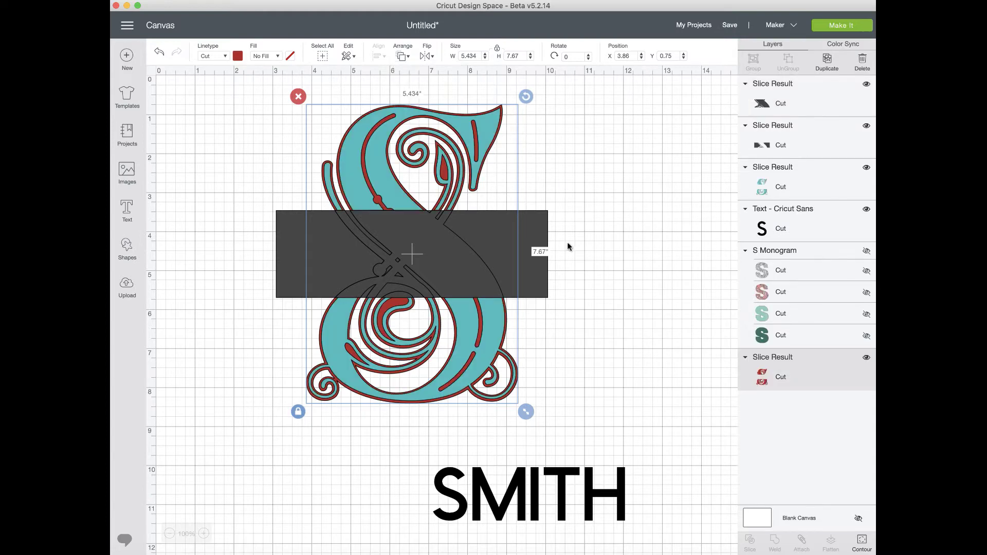
Step: Delete both dark slice pieces covering the middle of the monogram
{"action": "left_click", "coordinate": [662, 246]}
{"action": "left_click", "coordinate": [516, 245]}
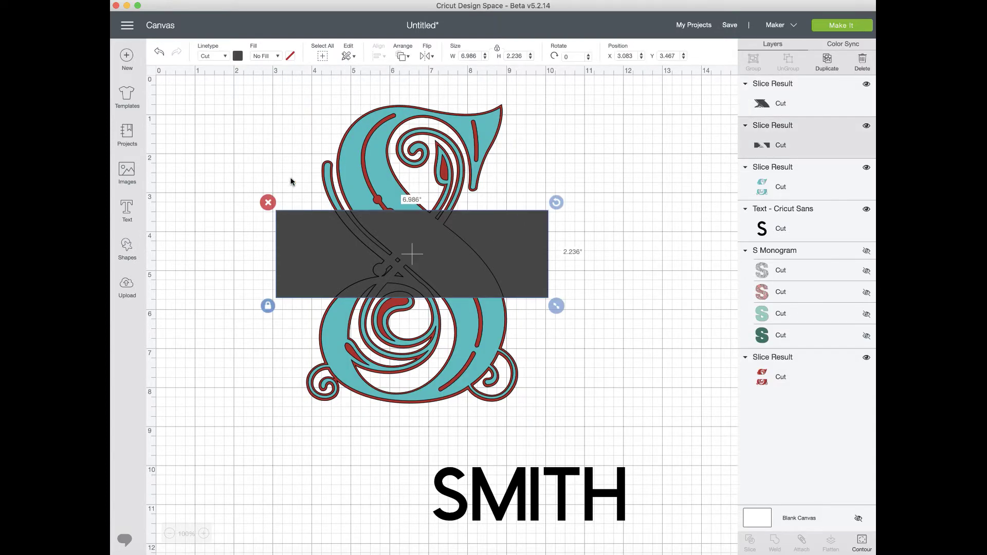
{"action": "left_click", "coordinate": [267, 202]}
{"action": "left_click", "coordinate": [406, 250]}
{"action": "left_click", "coordinate": [328, 204]}
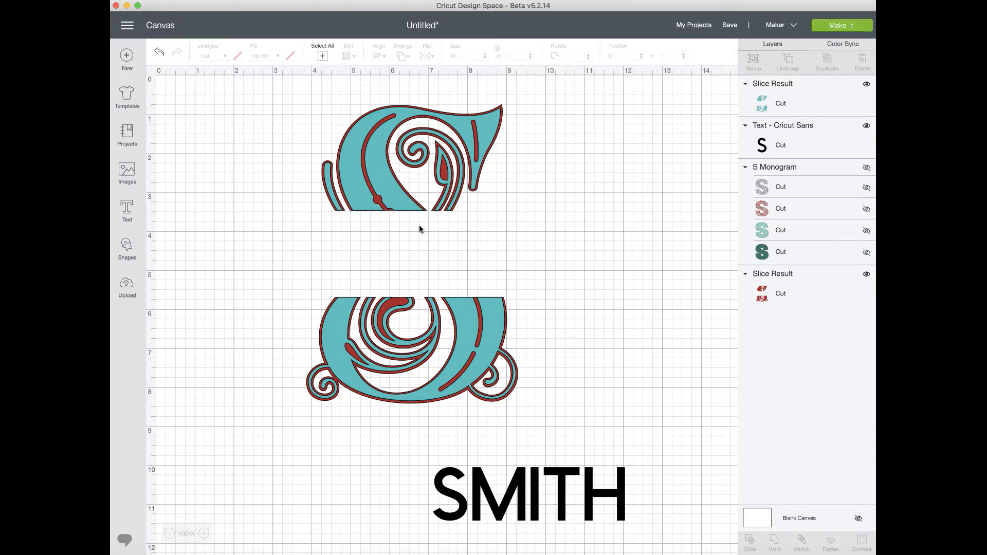
Step: Undo the slices and deletions back to the two whole rectangles over the intact S layers
{"action": "left_click", "coordinate": [160, 53]}
{"action": "left_click", "coordinate": [160, 53]}
{"action": "left_click", "coordinate": [160, 53]}
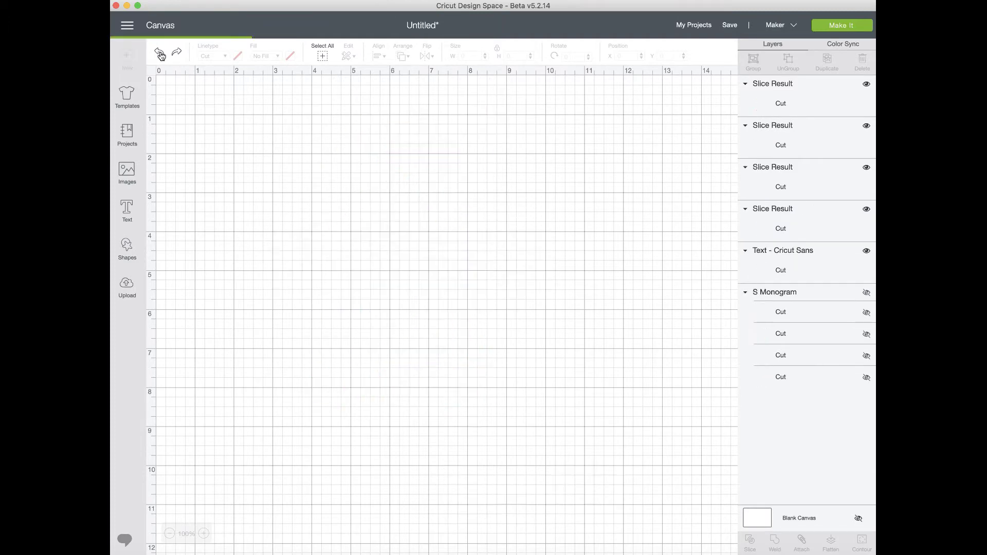
{"action": "left_click", "coordinate": [160, 53]}
{"action": "left_click", "coordinate": [161, 54]}
{"action": "left_click", "coordinate": [160, 53]}
{"action": "left_click", "coordinate": [161, 54]}
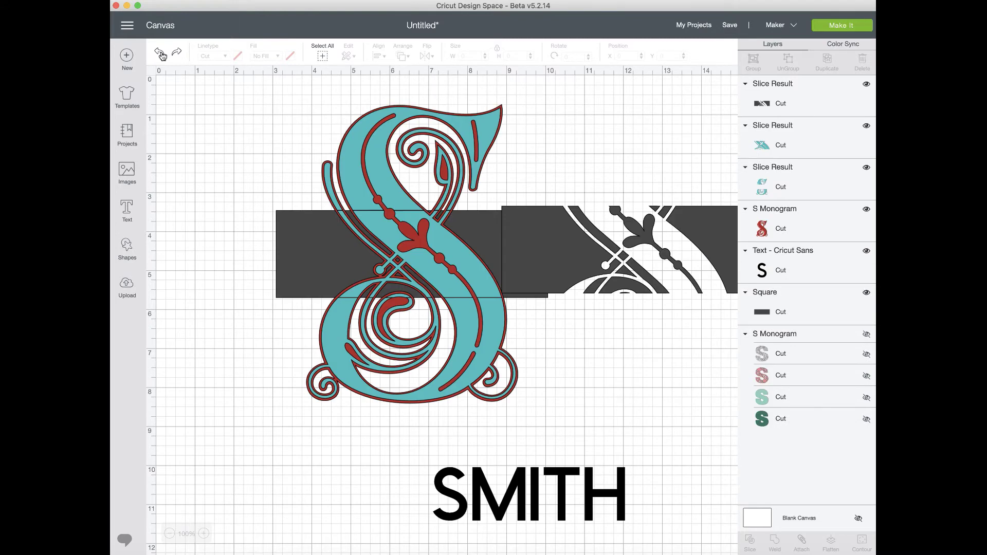
{"action": "left_click", "coordinate": [161, 53]}
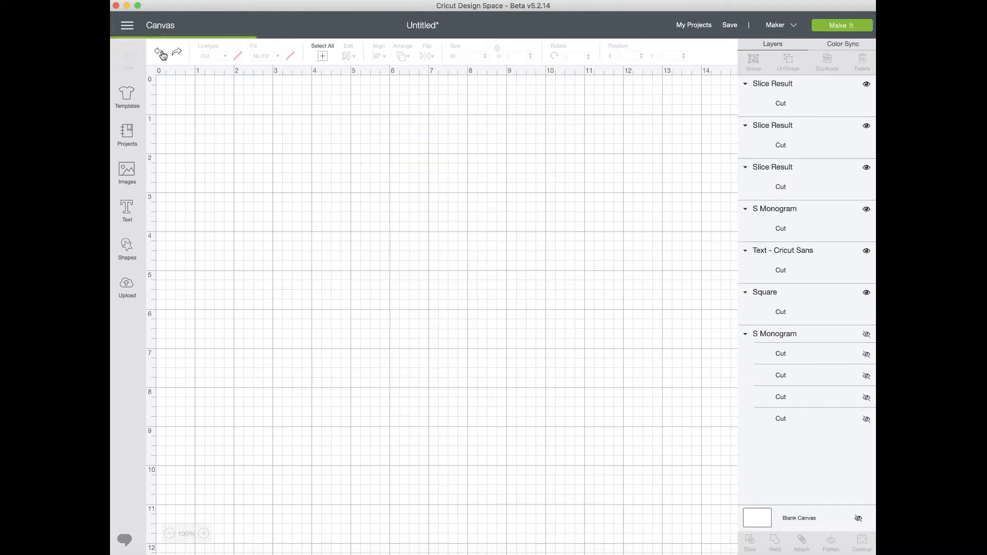
{"action": "left_click", "coordinate": [160, 54]}
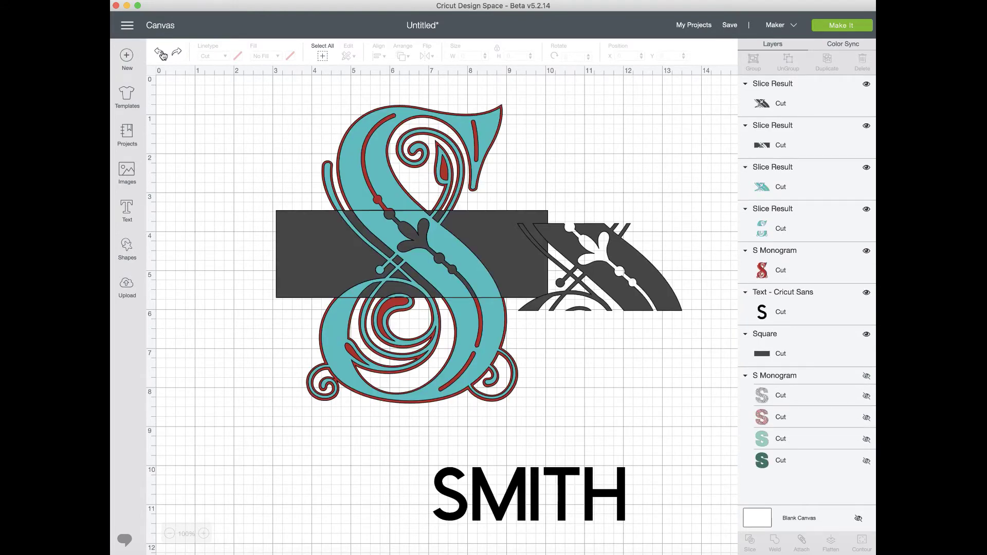
{"action": "left_click", "coordinate": [161, 53]}
{"action": "left_click", "coordinate": [160, 54]}
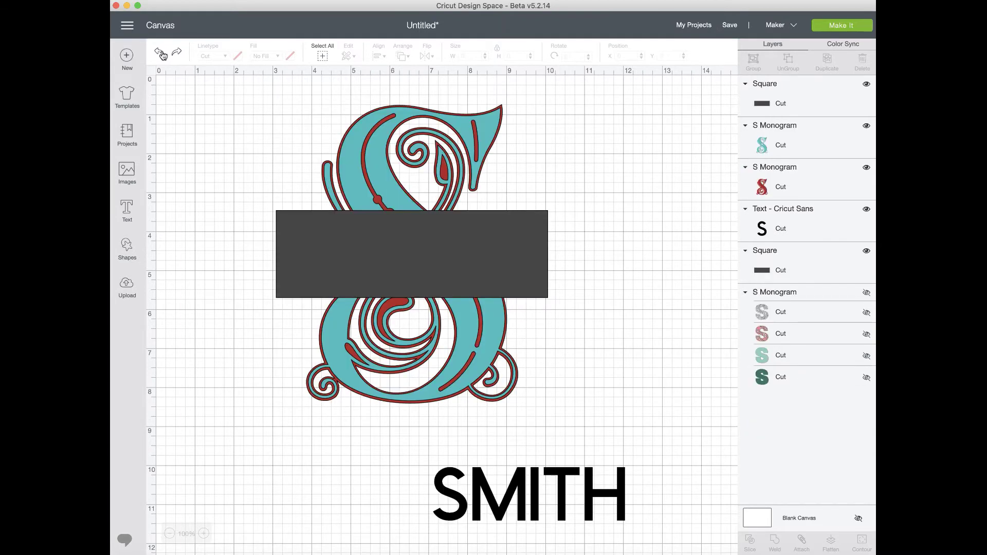
Step: Unlock the front rectangle's proportions and resize it to about 7.069 by 1.528 inches
{"action": "left_click", "coordinate": [422, 260]}
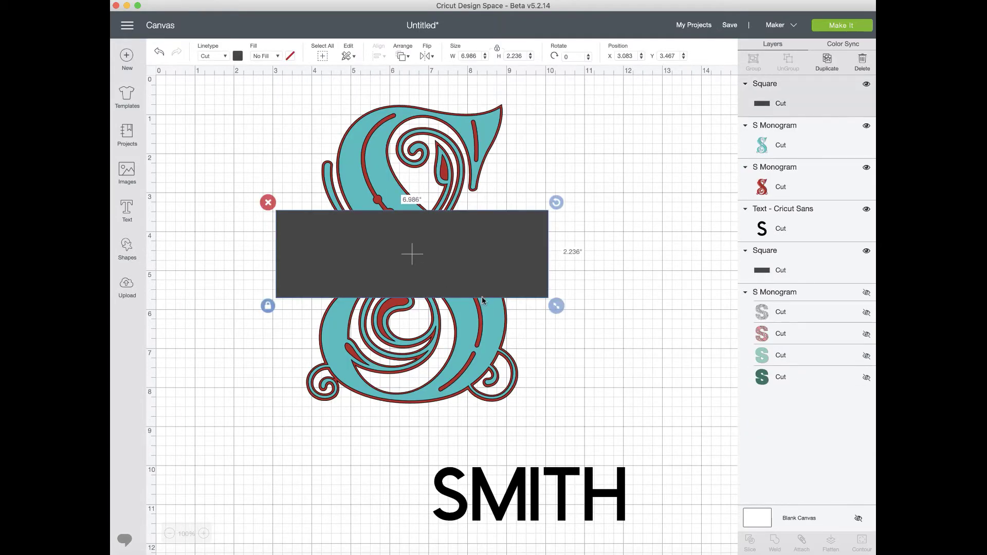
{"action": "left_click", "coordinate": [266, 307]}
{"action": "left_click_drag", "start_coordinate": [556, 306], "coordinate": [559, 278]}
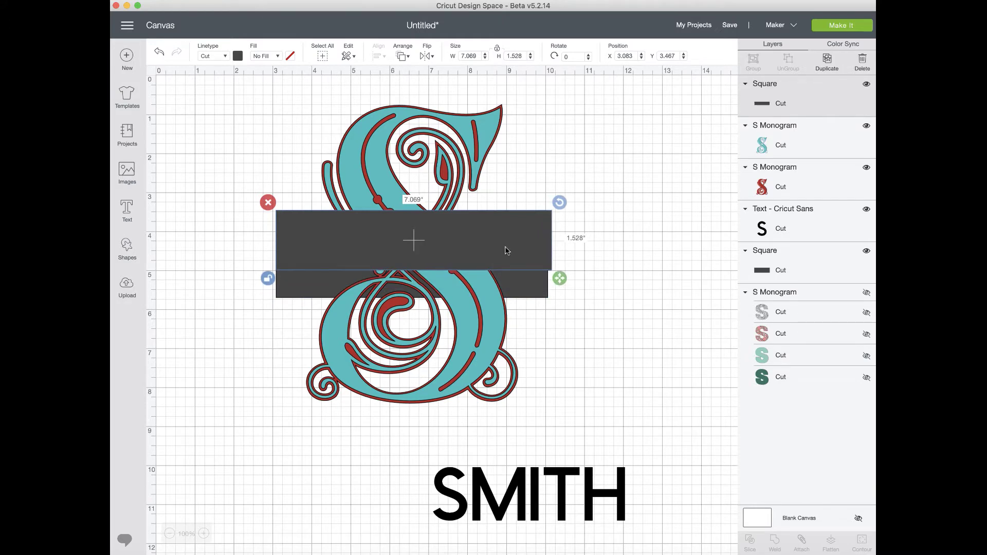
Step: Move the thinner rectangle aside and delete the taller rectangle behind the monogram
{"action": "left_click_drag", "start_coordinate": [506, 251], "coordinate": [576, 333]}
{"action": "left_click_drag", "start_coordinate": [505, 237], "coordinate": [612, 237]}
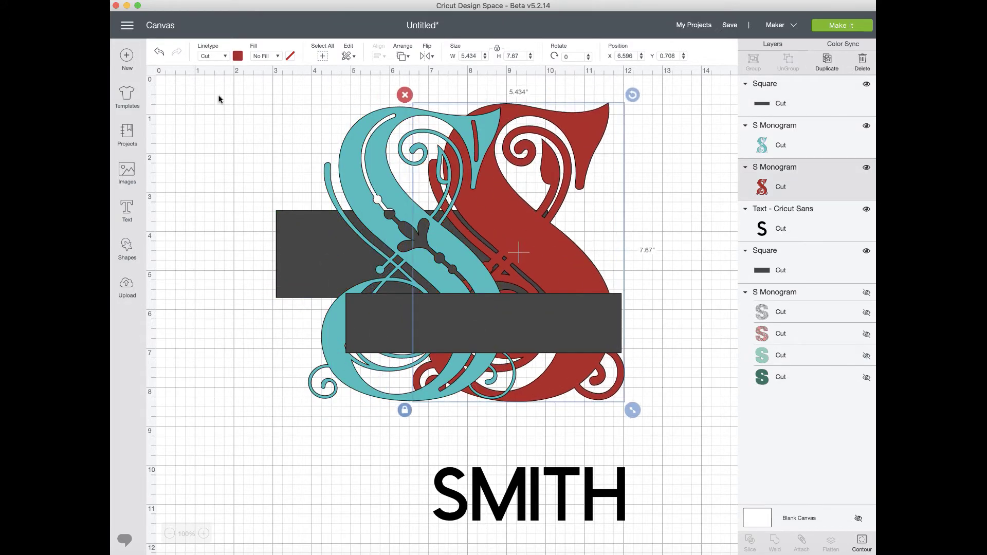
{"action": "left_click", "coordinate": [158, 52]}
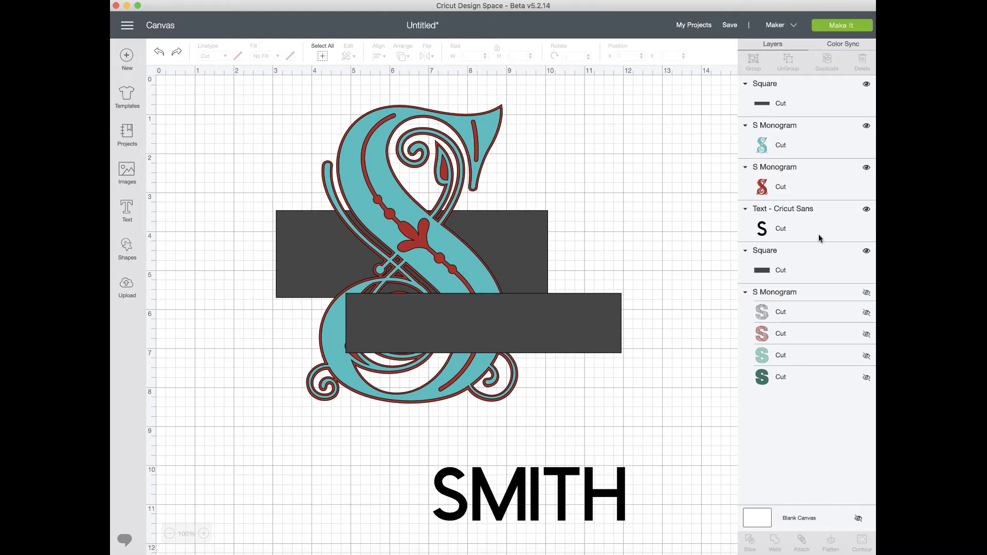
{"action": "left_click", "coordinate": [803, 269]}
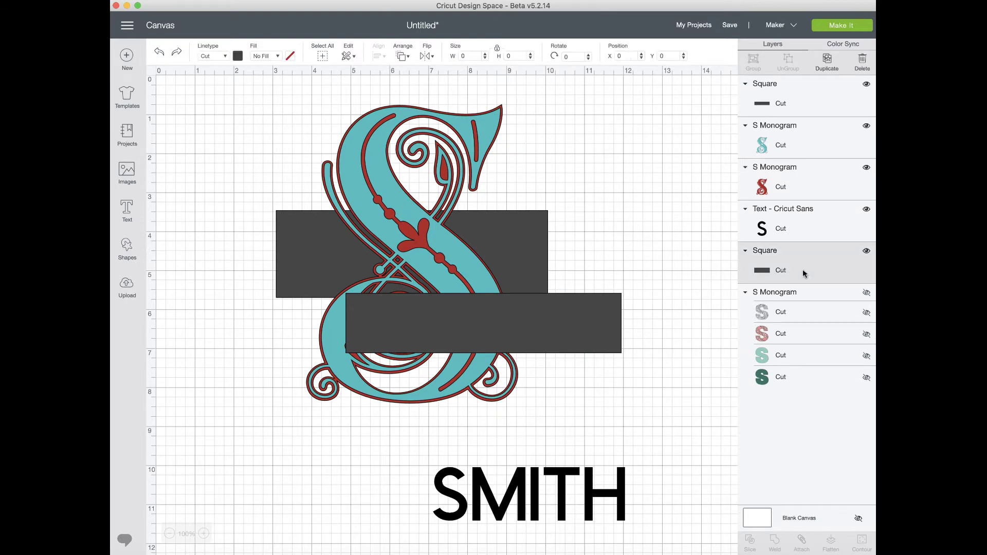
{"action": "left_click", "coordinate": [828, 62]}
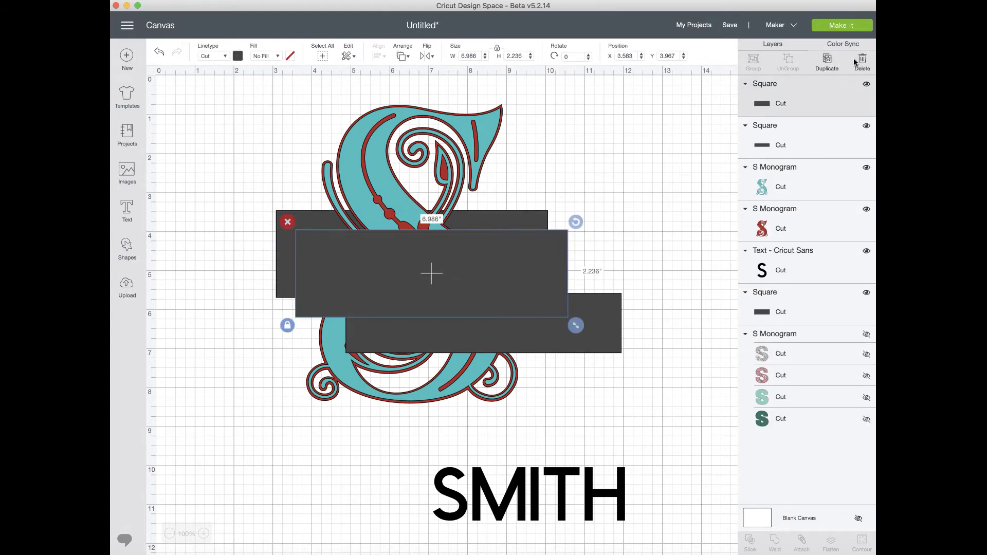
{"action": "left_click", "coordinate": [860, 63]}
{"action": "left_click", "coordinate": [854, 277]}
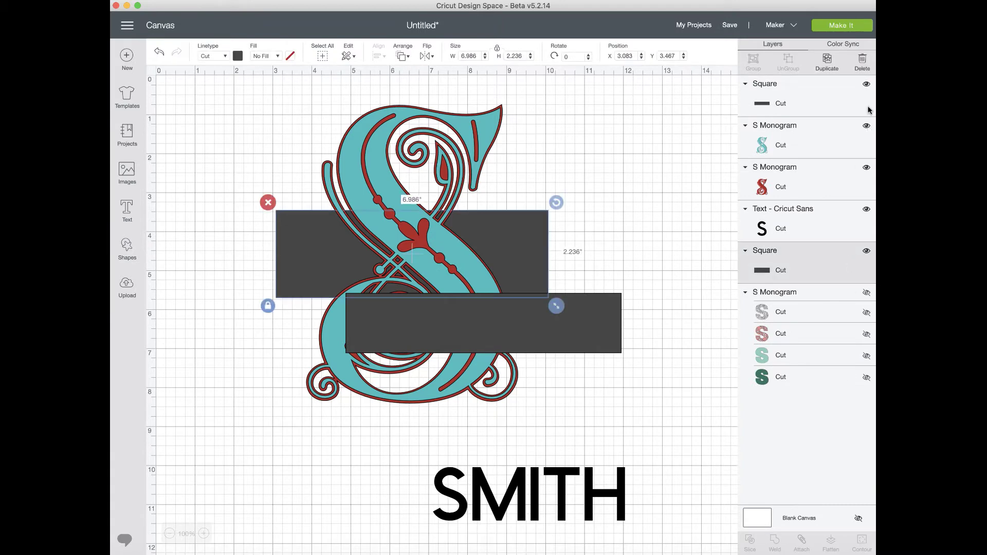
{"action": "left_click", "coordinate": [866, 64]}
Step: Place the thin rectangle across the middle of the S and scale it to about 7.014 by 1.516 inches
{"action": "left_click_drag", "start_coordinate": [602, 308], "coordinate": [542, 230]}
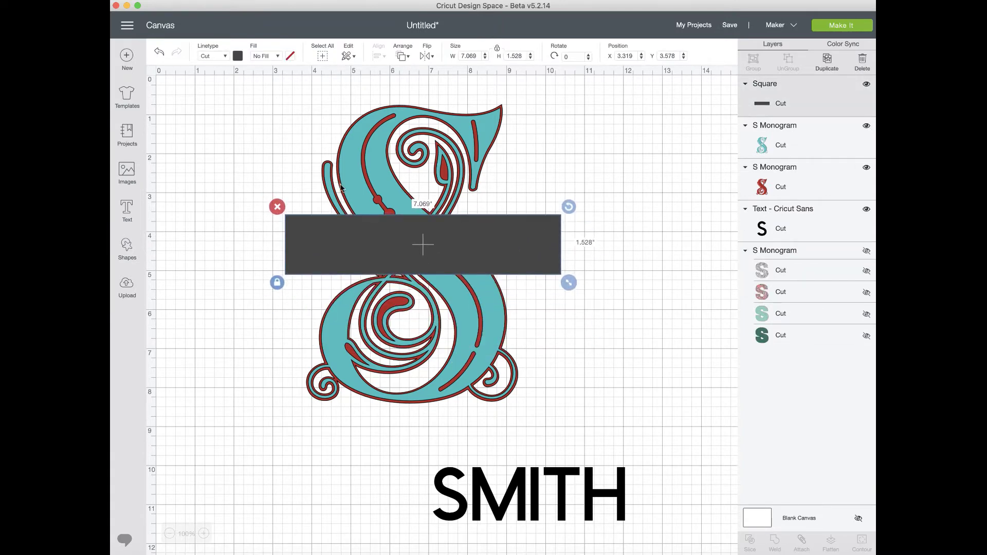
{"action": "left_click_drag", "start_coordinate": [448, 238], "coordinate": [493, 246]}
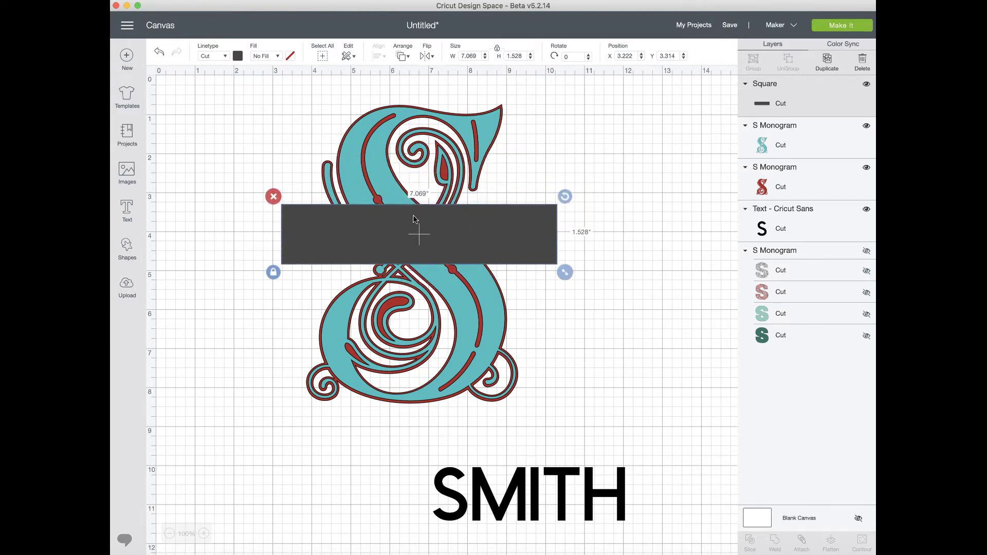
{"action": "left_click_drag", "start_coordinate": [415, 218], "coordinate": [413, 221]}
{"action": "left_click_drag", "start_coordinate": [566, 276], "coordinate": [563, 275]}
{"action": "left_click_drag", "start_coordinate": [518, 246], "coordinate": [515, 257]}
{"action": "left_click", "coordinate": [696, 297]}
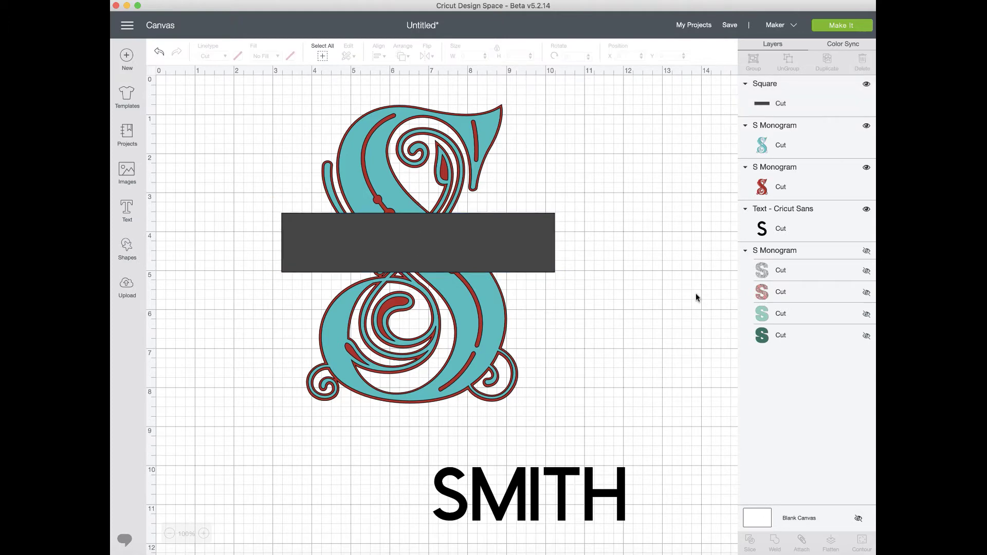
Step: Duplicate the thin rectangle and place the copy over the original
{"action": "left_click", "coordinate": [530, 256]}
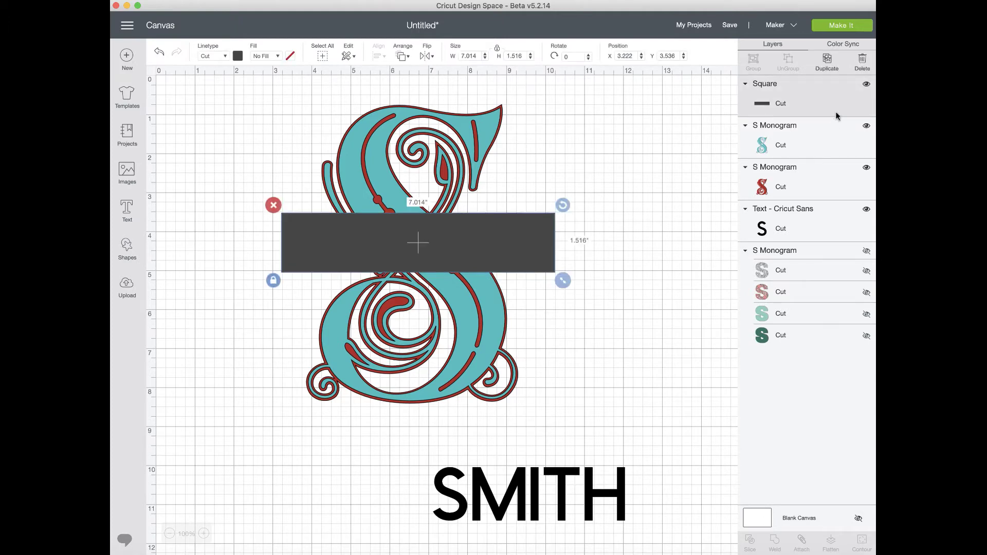
{"action": "left_click", "coordinate": [829, 65]}
{"action": "left_click_drag", "start_coordinate": [548, 268], "coordinate": [529, 249]}
Step: Align both thin rectangles and the teal and red S layers to a common center
{"action": "left_click", "coordinate": [654, 271]}
{"action": "left_click_drag", "start_coordinate": [653, 272], "coordinate": [412, 215]}
{"action": "left_click", "coordinate": [376, 56]}
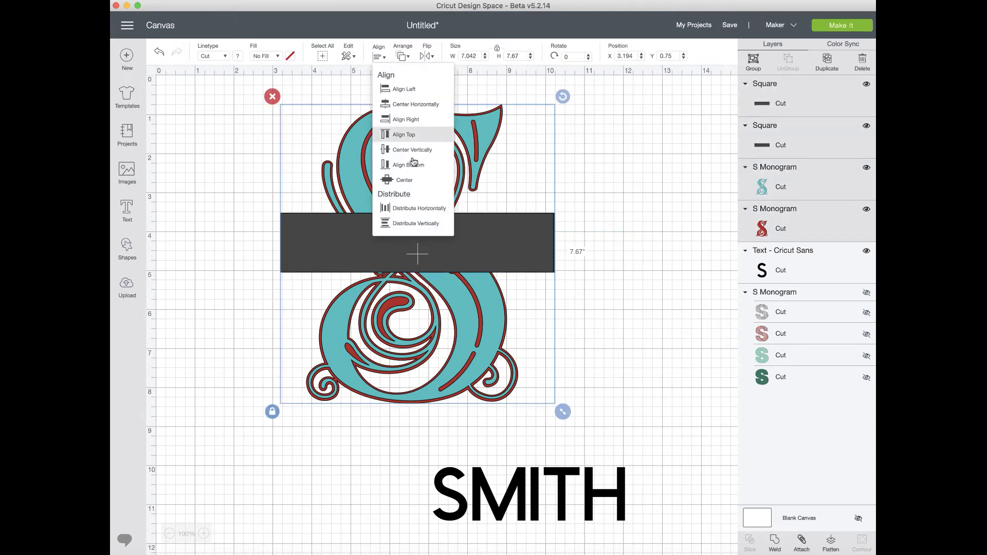
{"action": "left_click", "coordinate": [409, 179]}
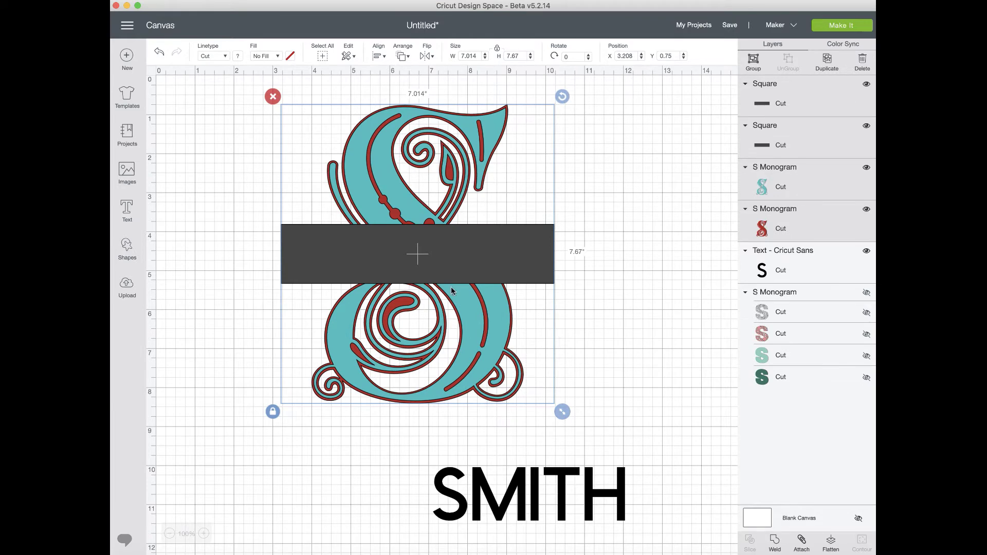
{"action": "left_click", "coordinate": [657, 294]}
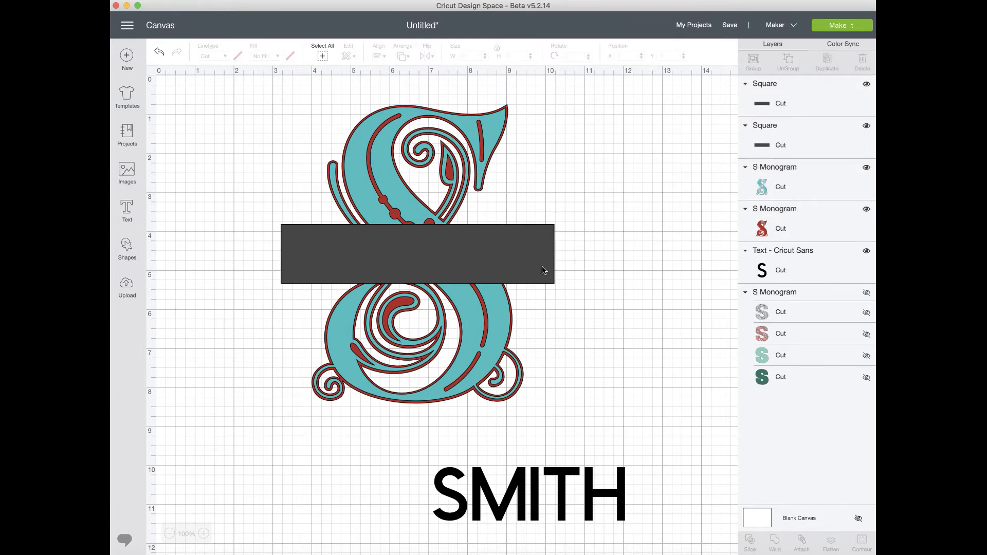
Step: Move both thin rectangles together up the S to about Y 3.313
{"action": "left_click_drag", "start_coordinate": [592, 289], "coordinate": [544, 253]}
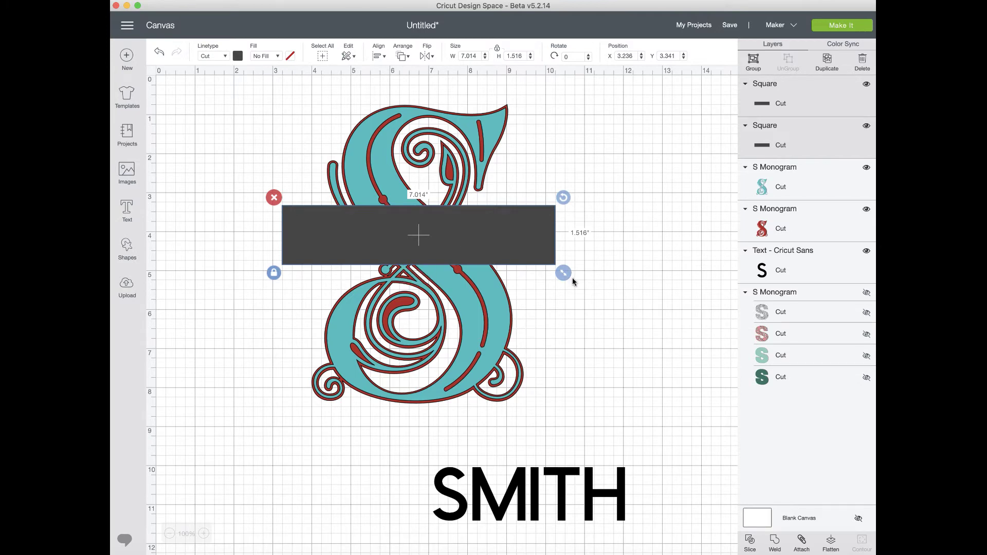
{"action": "left_click_drag", "start_coordinate": [527, 263], "coordinate": [527, 257]}
{"action": "left_click", "coordinate": [648, 260]}
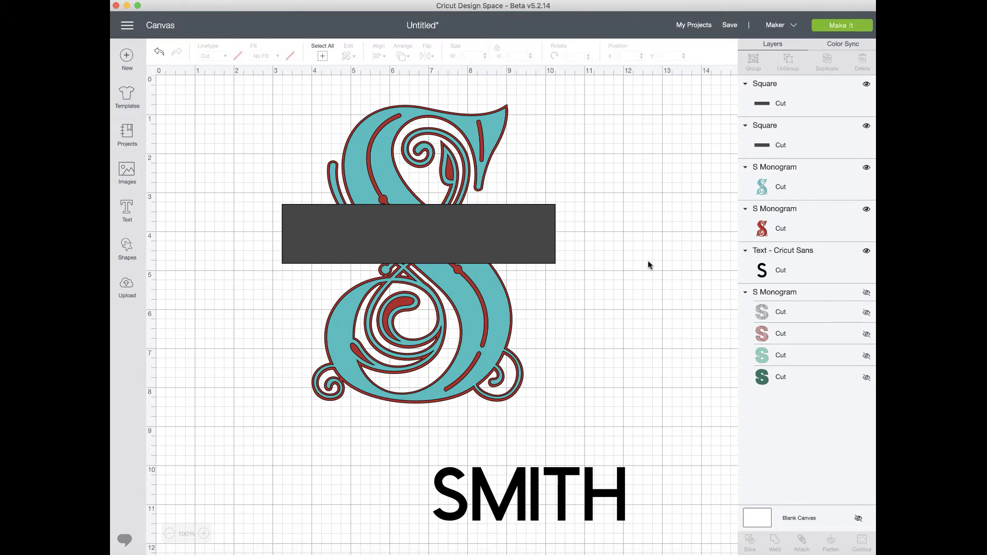
Step: Slice the teal S layer with the front thin rectangle
{"action": "left_click", "coordinate": [472, 228]}
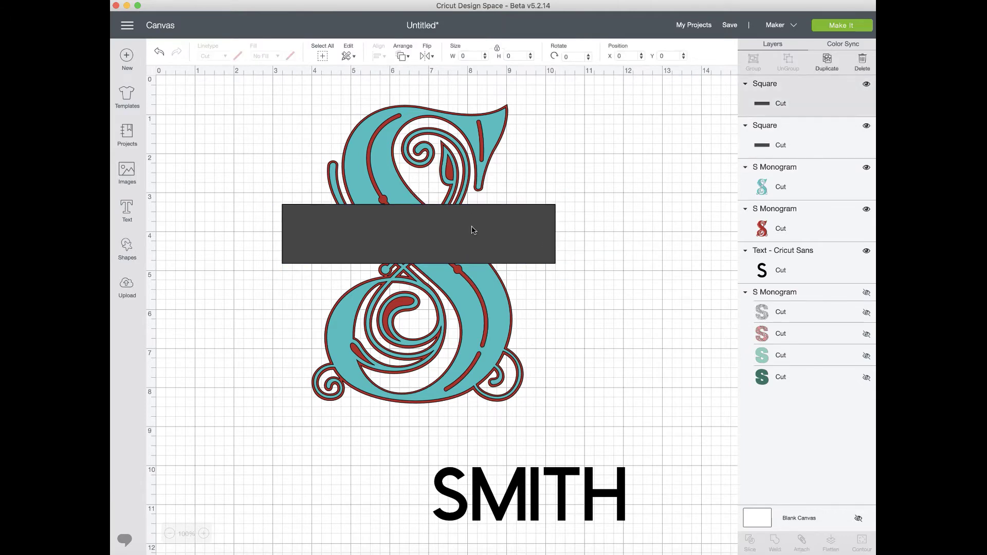
{"action": "left_click", "coordinate": [496, 126], "text": "shift"}
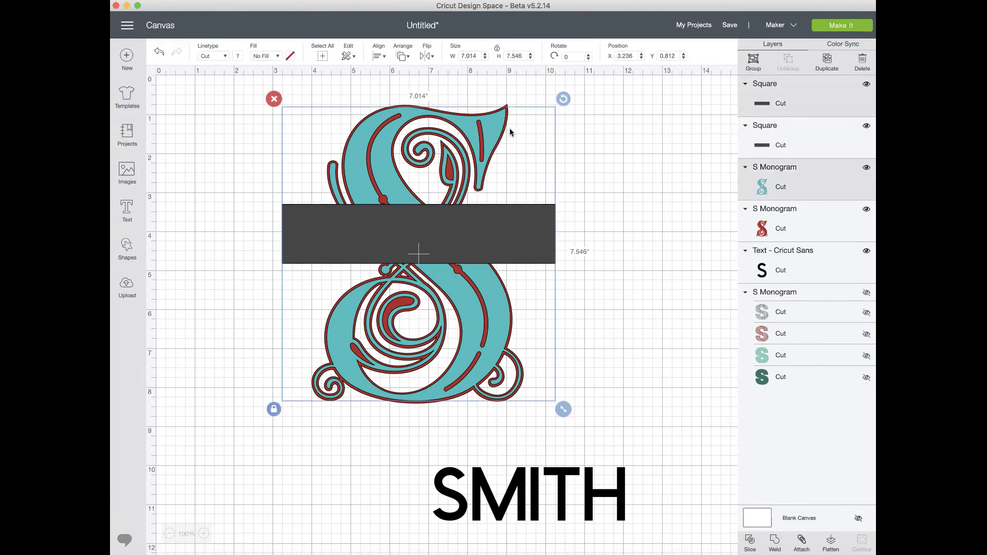
{"action": "left_click", "coordinate": [751, 544]}
Step: Delete the two dark slice pieces and the teal middle piece from the monogram
{"action": "left_click", "coordinate": [435, 235]}
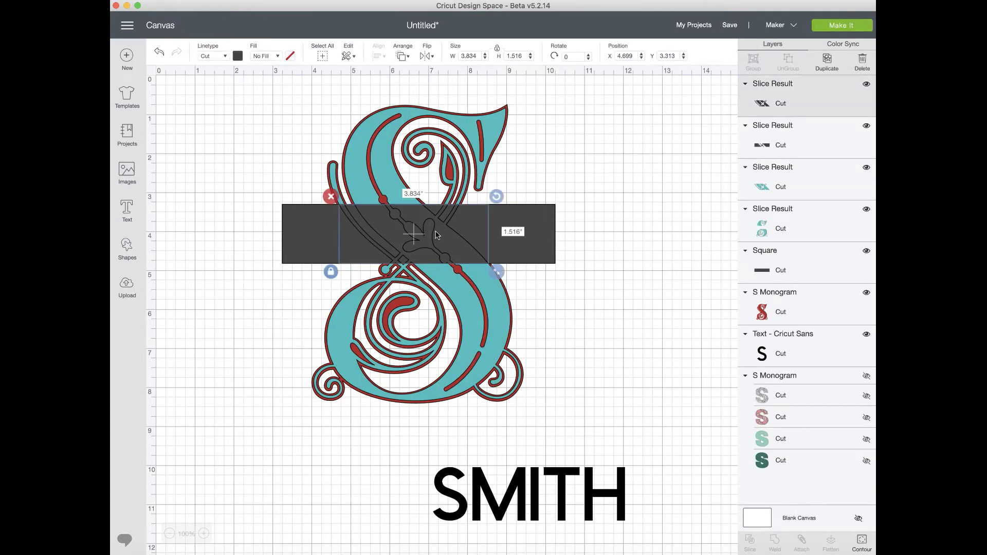
{"action": "key", "text": "Delete"}
{"action": "left_click", "coordinate": [436, 235]}
{"action": "key", "text": "Delete"}
{"action": "left_click", "coordinate": [440, 236]}
{"action": "key", "text": "Delete"}
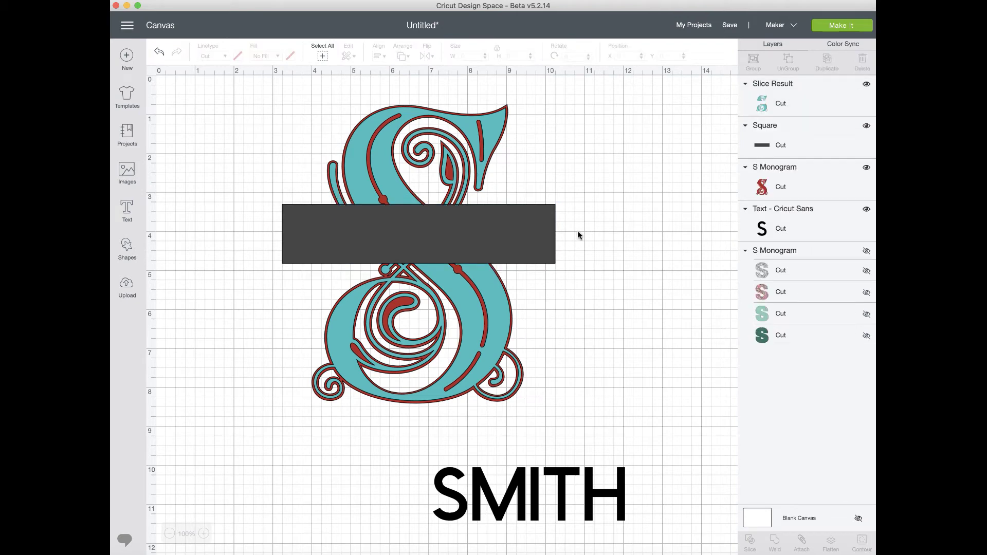
Step: Slice the red S layer with the remaining thin dark rectangle
{"action": "left_click", "coordinate": [528, 235]}
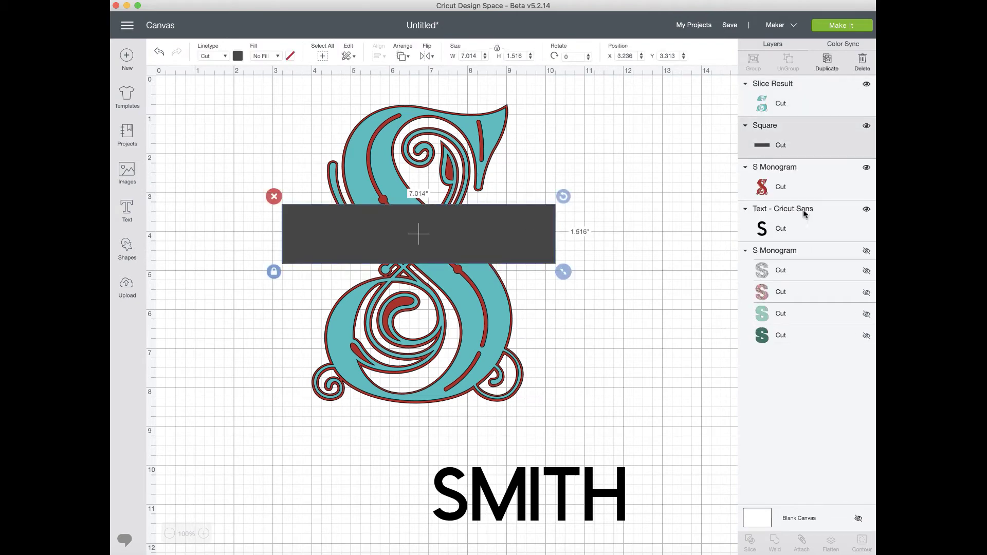
{"action": "left_click", "coordinate": [818, 177], "text": "shift"}
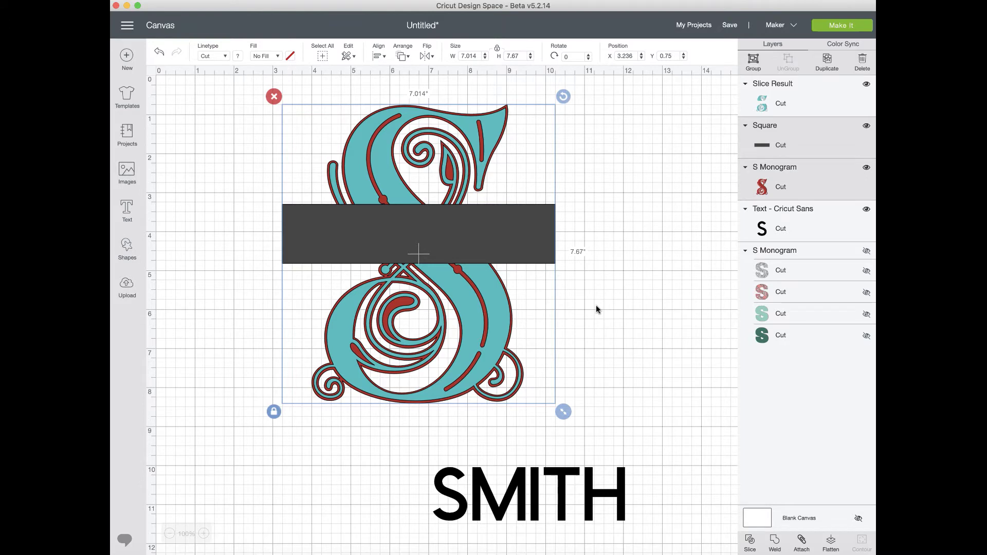
{"action": "left_click", "coordinate": [750, 541]}
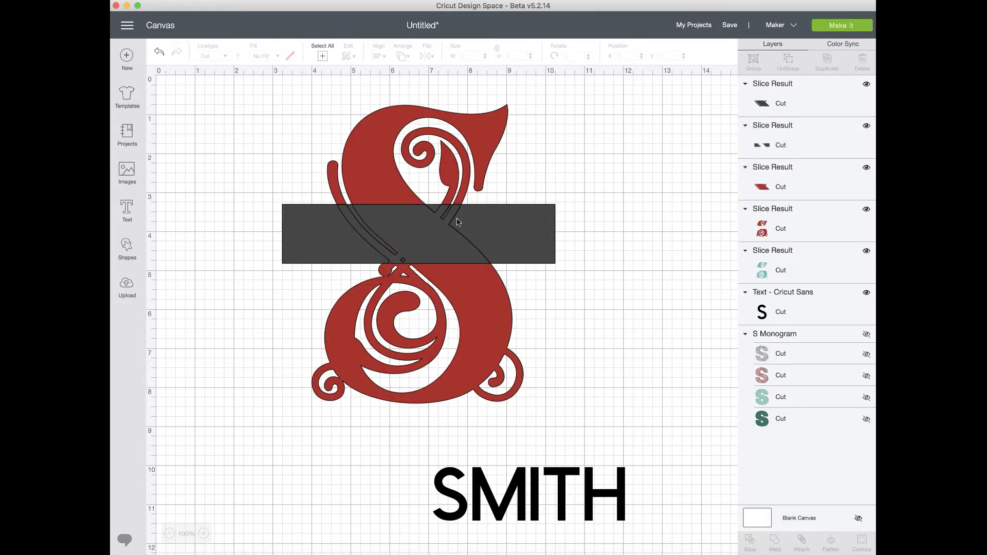
Step: Delete the two dark slice pieces and the red middle piece from the monogram
{"action": "left_click", "coordinate": [430, 226]}
{"action": "key", "text": "Delete"}
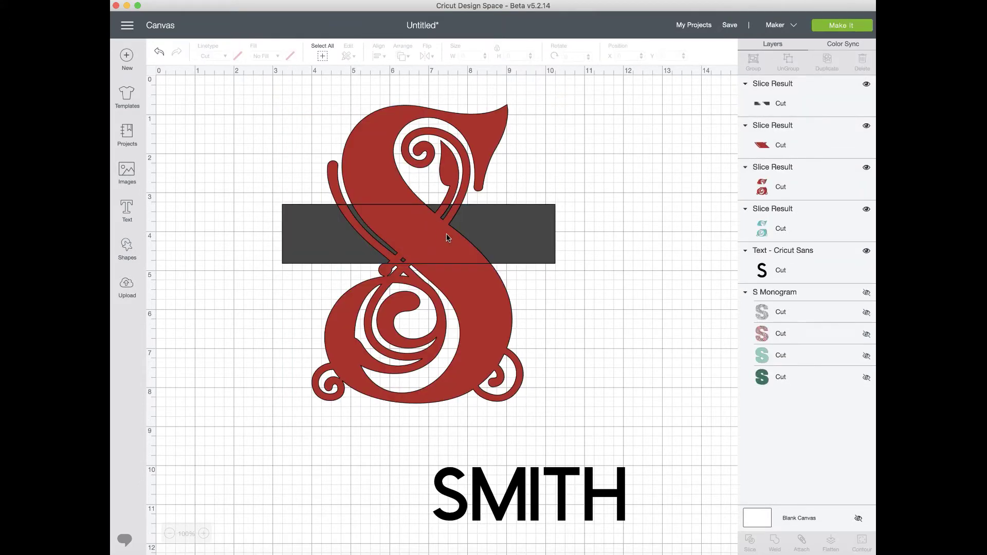
{"action": "left_click", "coordinate": [450, 234]}
{"action": "key", "text": "Delete"}
{"action": "left_click", "coordinate": [442, 234]}
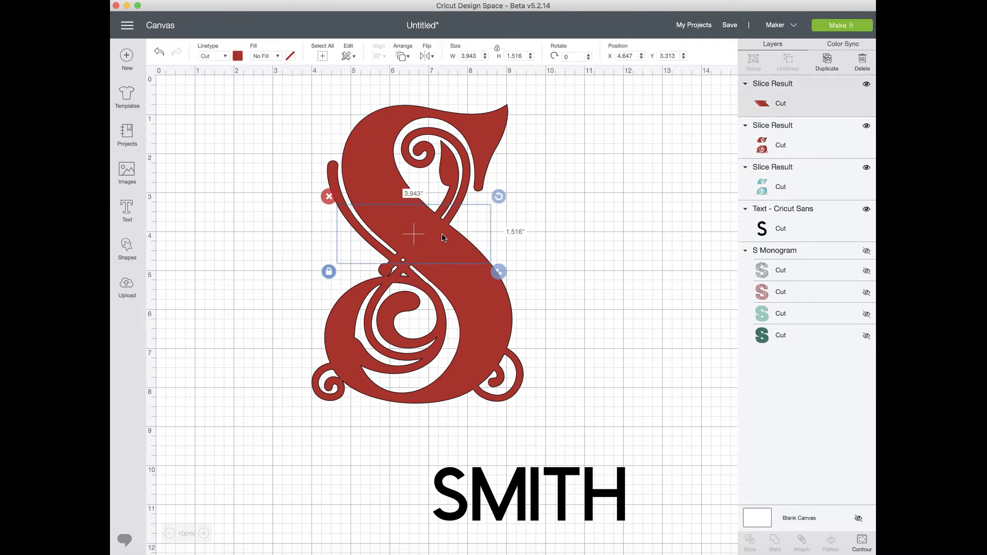
{"action": "key", "text": "Delete"}
Step: Send the red split S layer to the back, behind the teal layer
{"action": "left_click", "coordinate": [364, 163]}
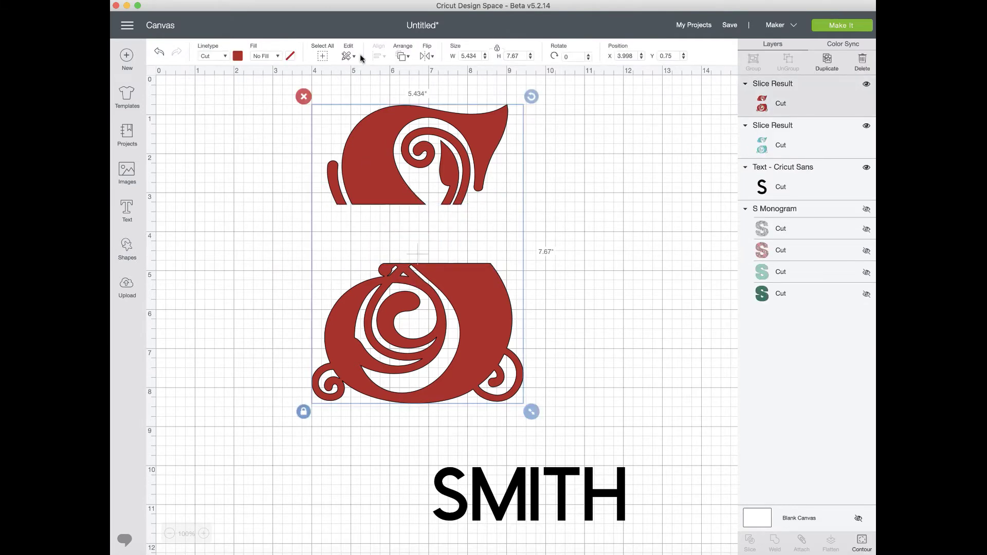
{"action": "left_click", "coordinate": [402, 54]}
{"action": "left_click", "coordinate": [418, 78]}
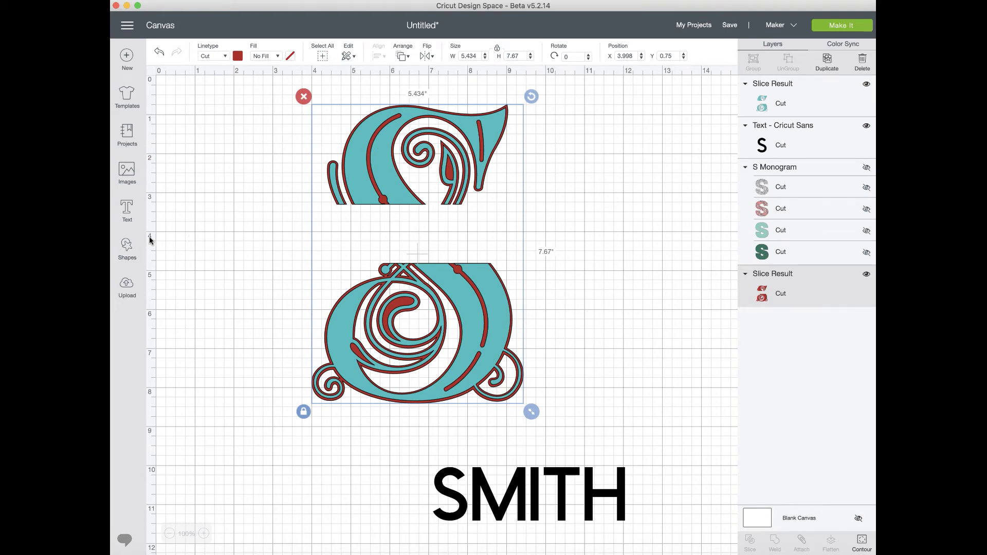
Step: Add a square shaped into a thin bar about 6.417 by 0.069 inches along the gap's upper edge
{"action": "left_click", "coordinate": [129, 249]}
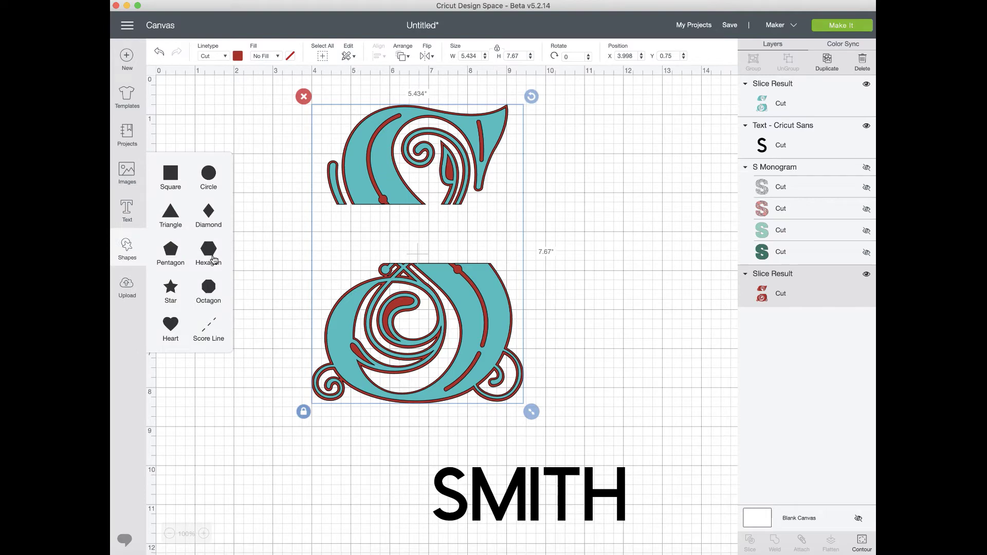
{"action": "left_click", "coordinate": [507, 271]}
{"action": "left_click", "coordinate": [171, 175]}
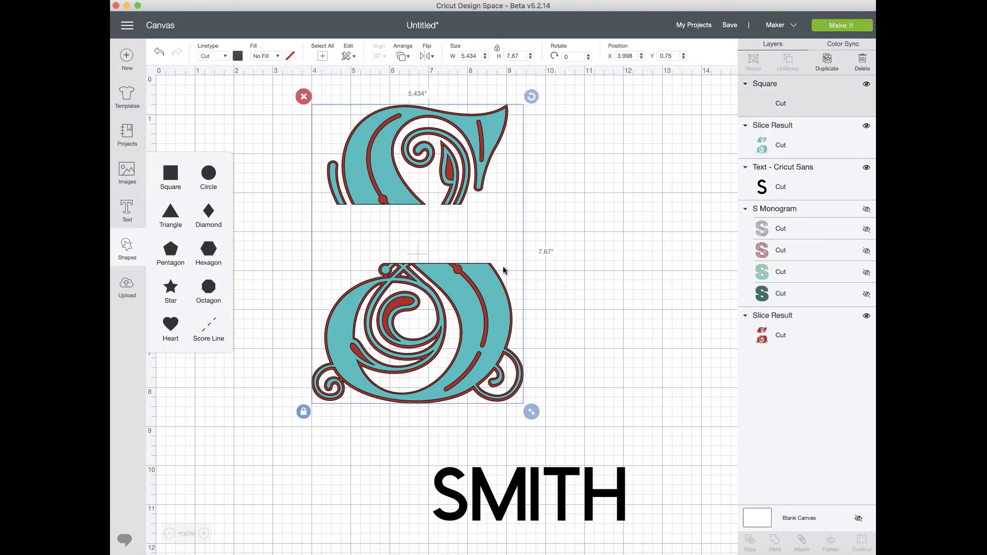
{"action": "left_click", "coordinate": [266, 319]}
{"action": "left_click_drag", "start_coordinate": [404, 325], "coordinate": [545, 220]}
{"action": "left_click_drag", "start_coordinate": [433, 201], "coordinate": [435, 202]}
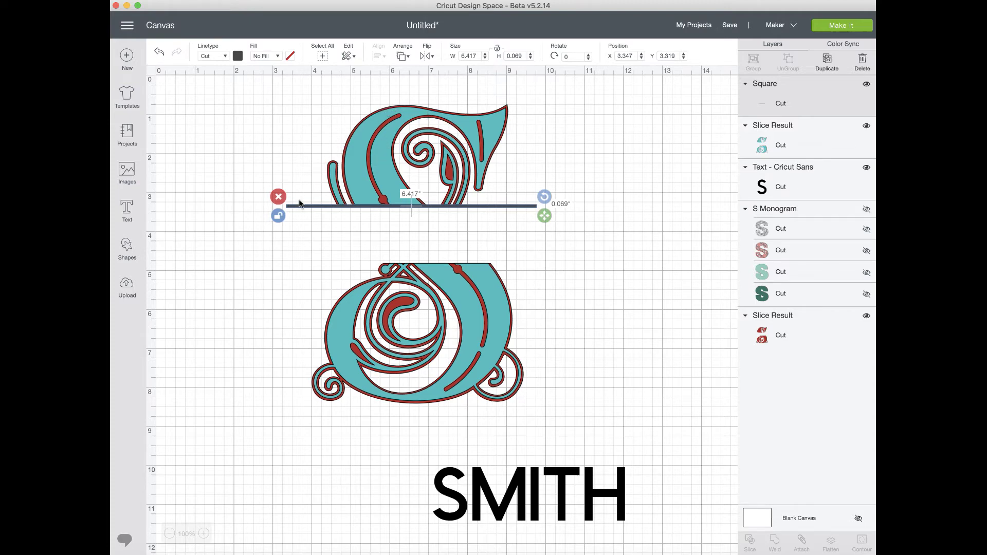
Step: Lock the bar's proportions and place a duplicate of it along the gap's lower edge
{"action": "left_click", "coordinate": [278, 216]}
{"action": "left_click", "coordinate": [826, 63]}
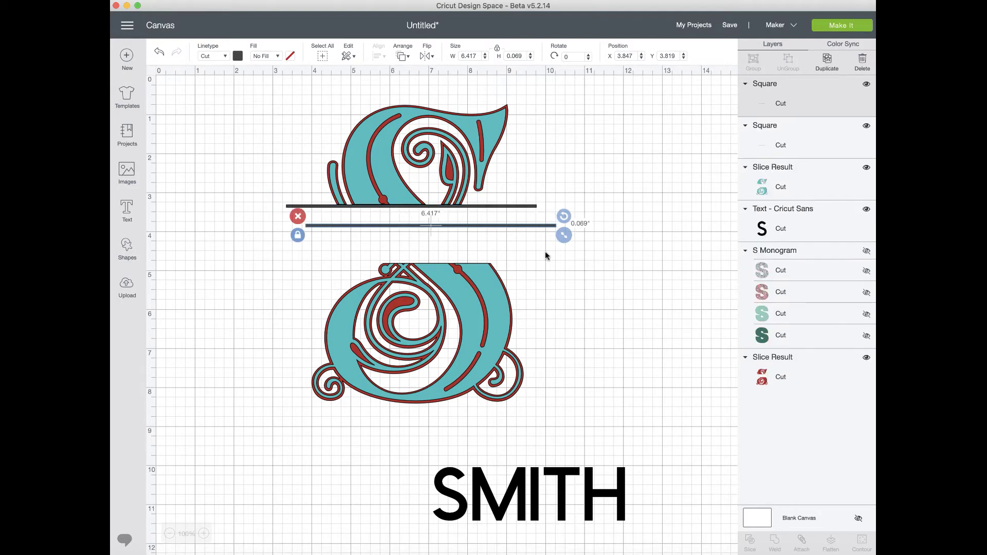
{"action": "left_click", "coordinate": [536, 234]}
{"action": "left_click_drag", "start_coordinate": [543, 229], "coordinate": [536, 265]}
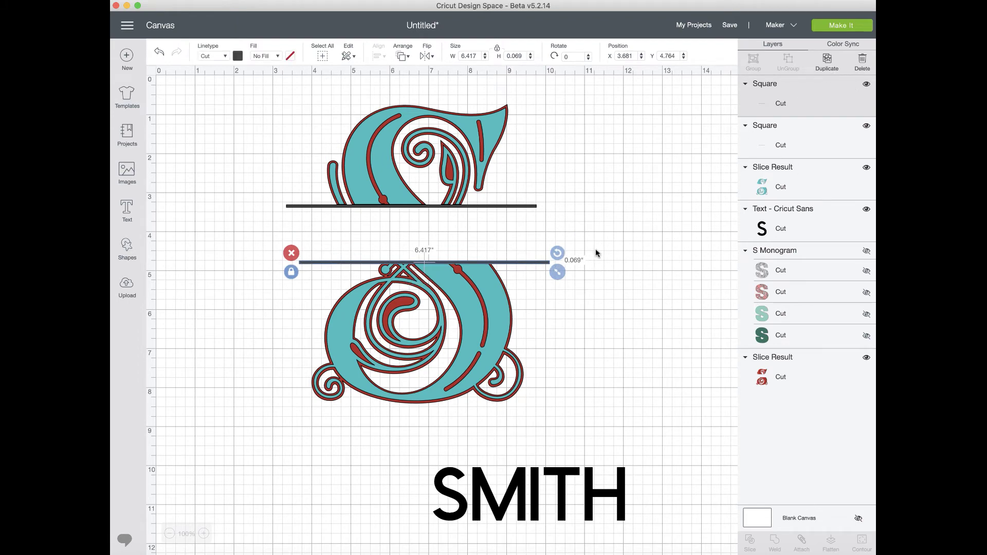
{"action": "left_click", "coordinate": [824, 63]}
{"action": "left_click_drag", "start_coordinate": [546, 282], "coordinate": [529, 262]}
{"action": "left_click_drag", "start_coordinate": [592, 274], "coordinate": [533, 262]}
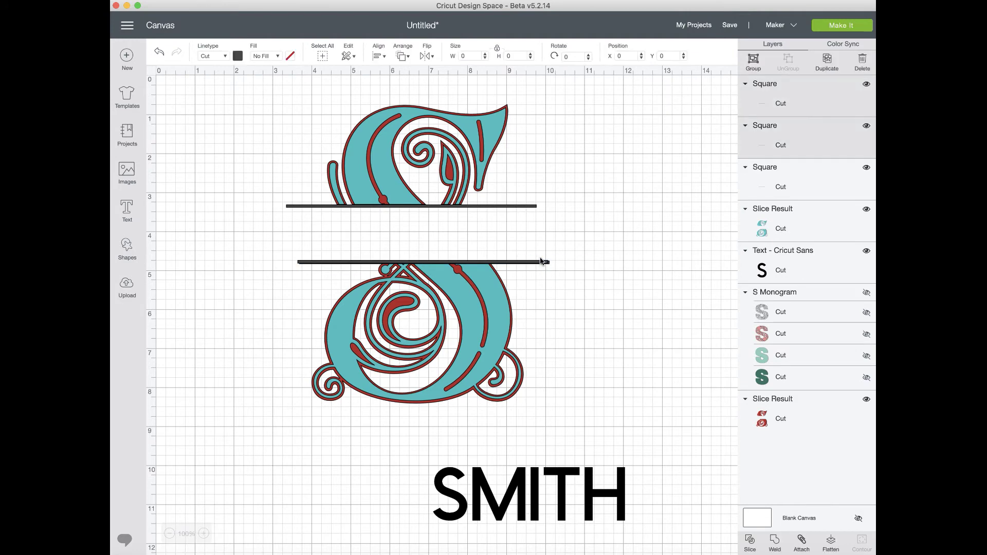
{"action": "left_click", "coordinate": [380, 55]}
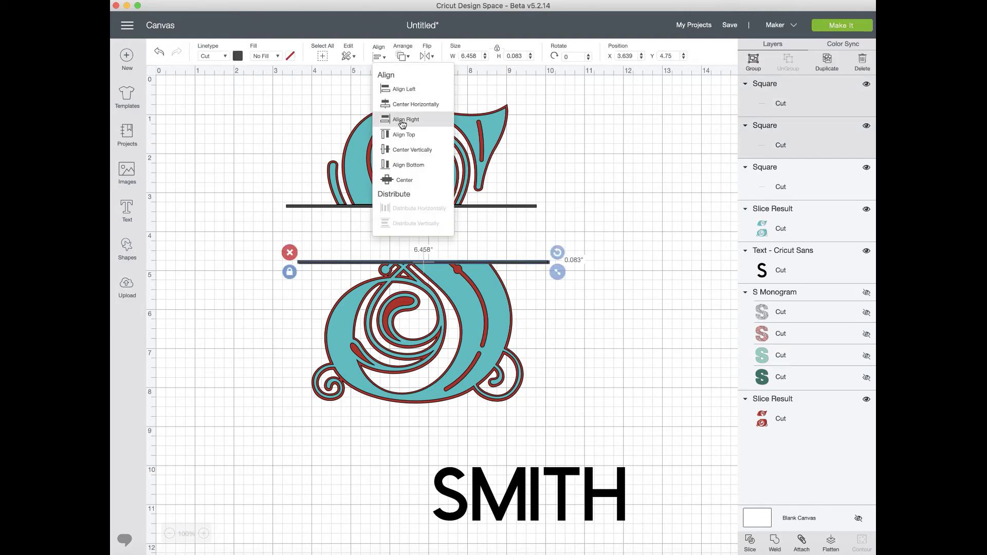
{"action": "left_click", "coordinate": [420, 182]}
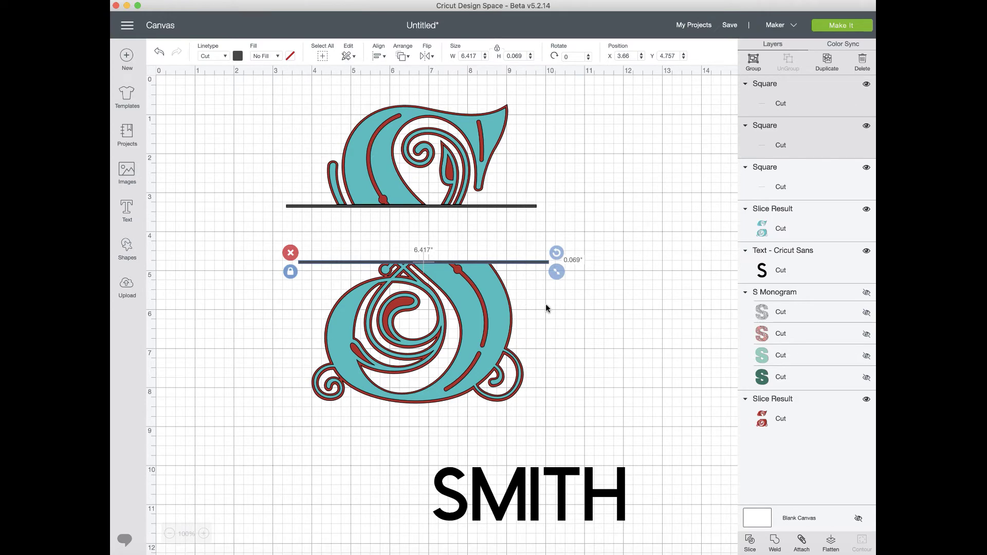
{"action": "left_click", "coordinate": [560, 307]}
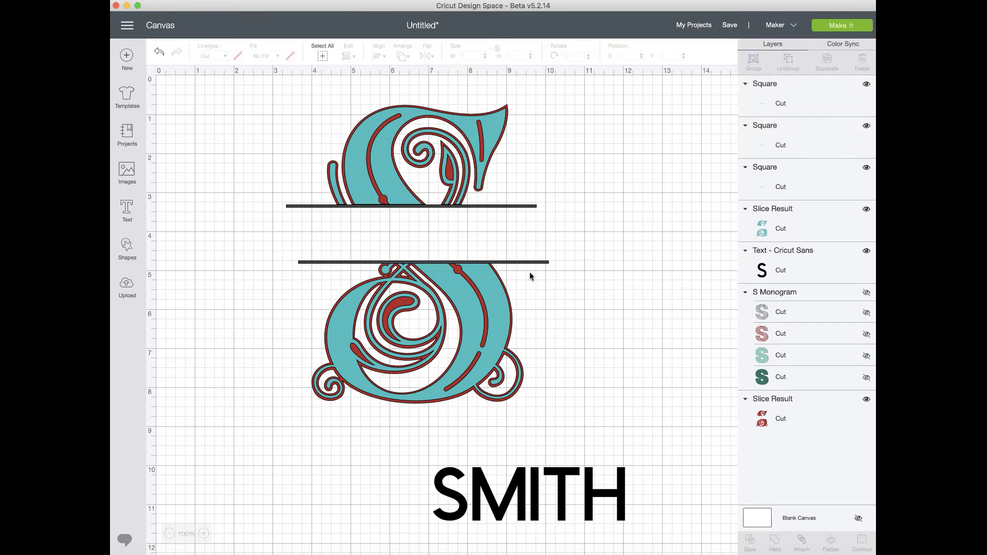
{"action": "left_click", "coordinate": [531, 263]}
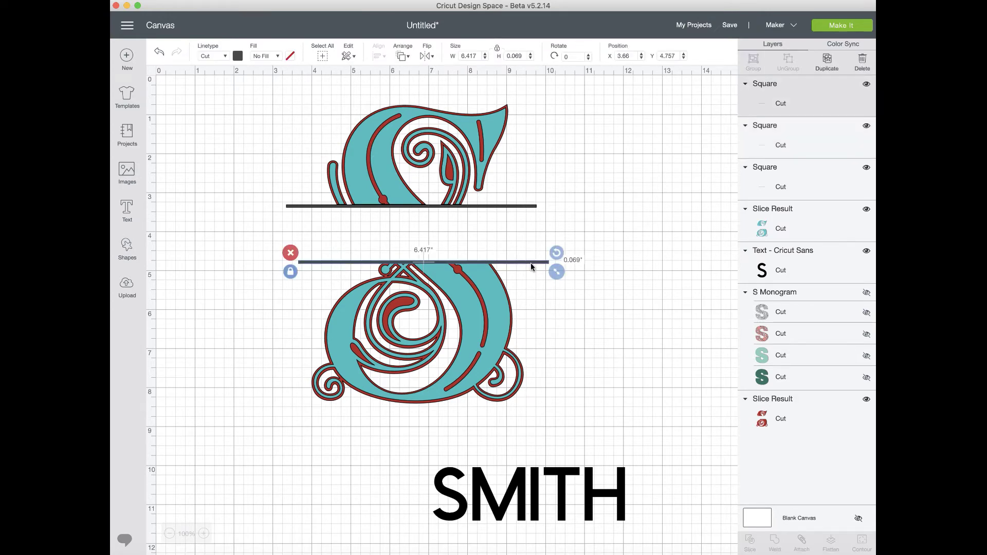
{"action": "left_click", "coordinate": [500, 289], "text": "shift"}
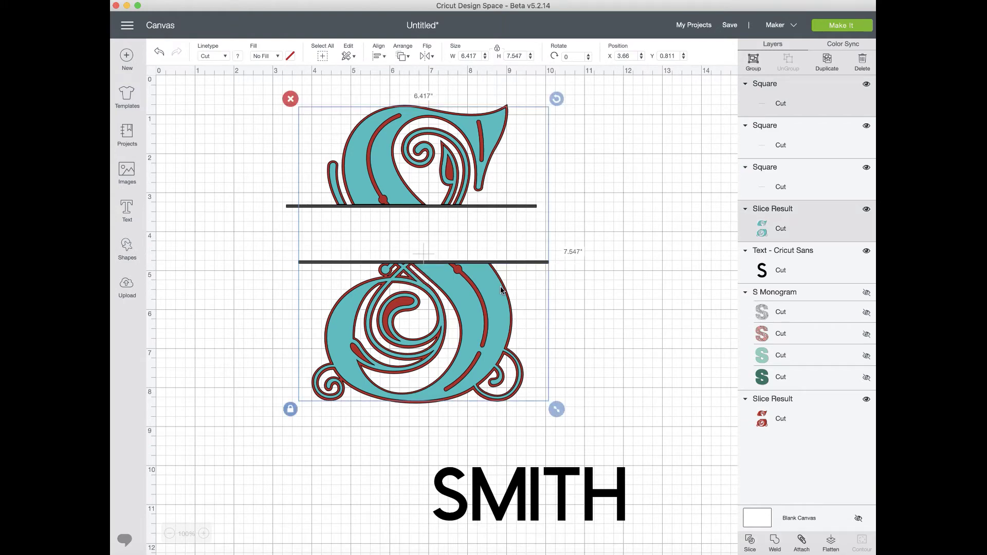
{"action": "left_click", "coordinate": [593, 305]}
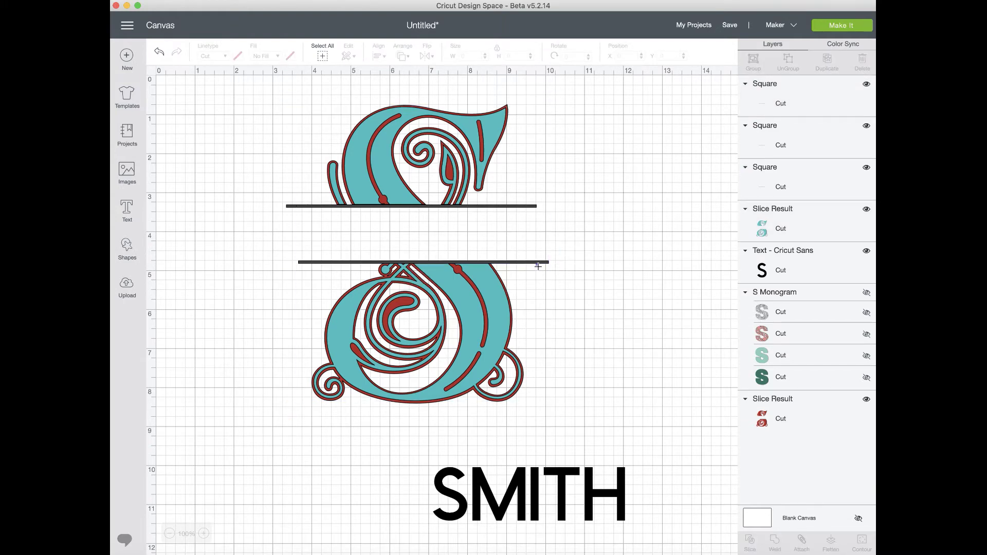
{"action": "left_click_drag", "start_coordinate": [541, 266], "coordinate": [637, 282]}
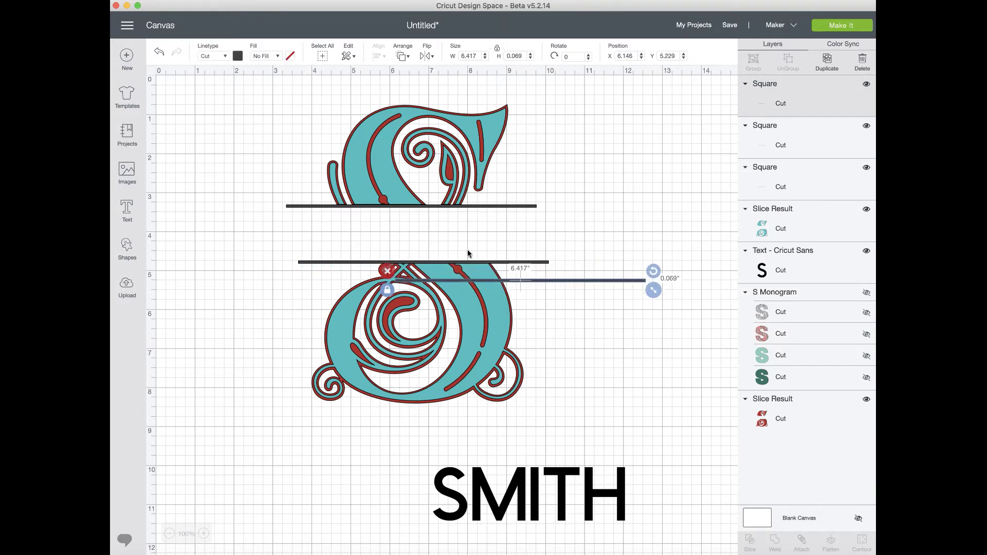
{"action": "left_click", "coordinate": [387, 272]}
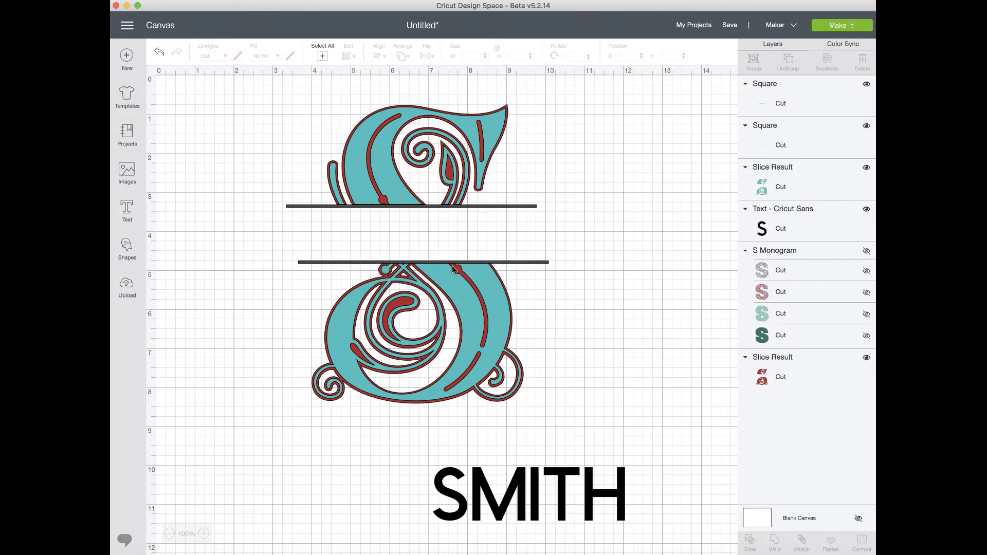
Step: Move the teal split S aside from the red layer to about X 11.603, Y 1.353
{"action": "left_click", "coordinate": [483, 284]}
{"action": "left_click_drag", "start_coordinate": [483, 283], "coordinate": [750, 318]}
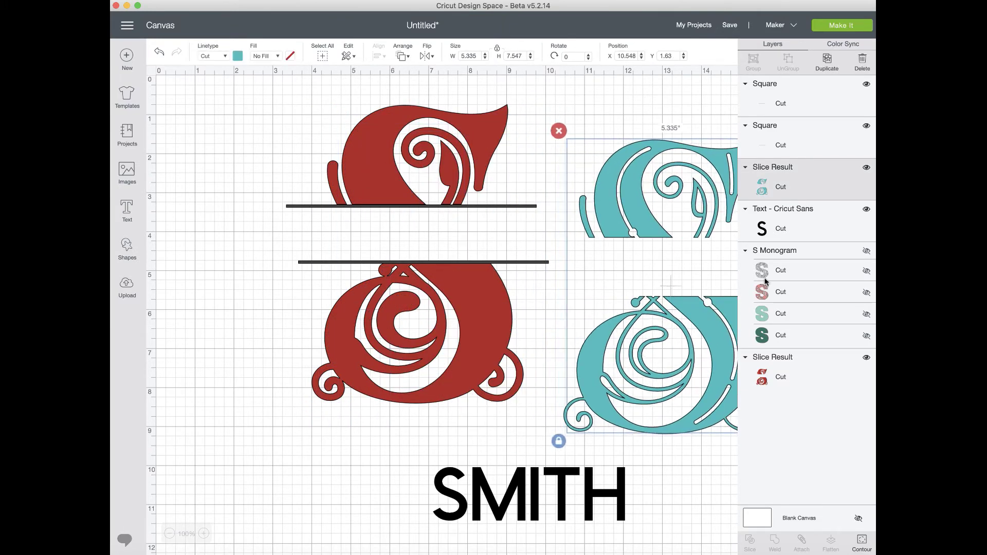
{"action": "left_click_drag", "start_coordinate": [656, 224], "coordinate": [686, 208]}
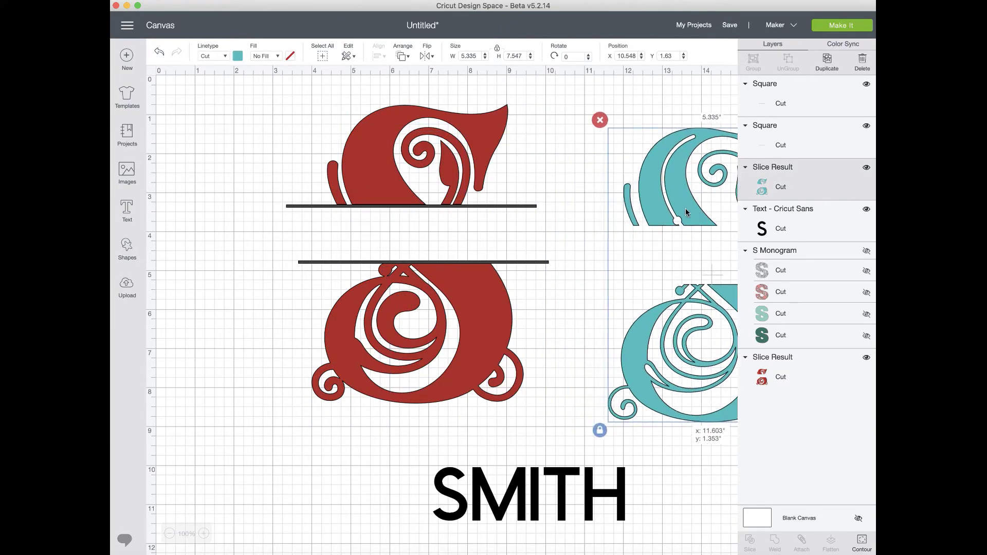
Step: Center the two thin bars horizontally with each other and weld them into one shape
{"action": "left_click", "coordinate": [480, 205]}
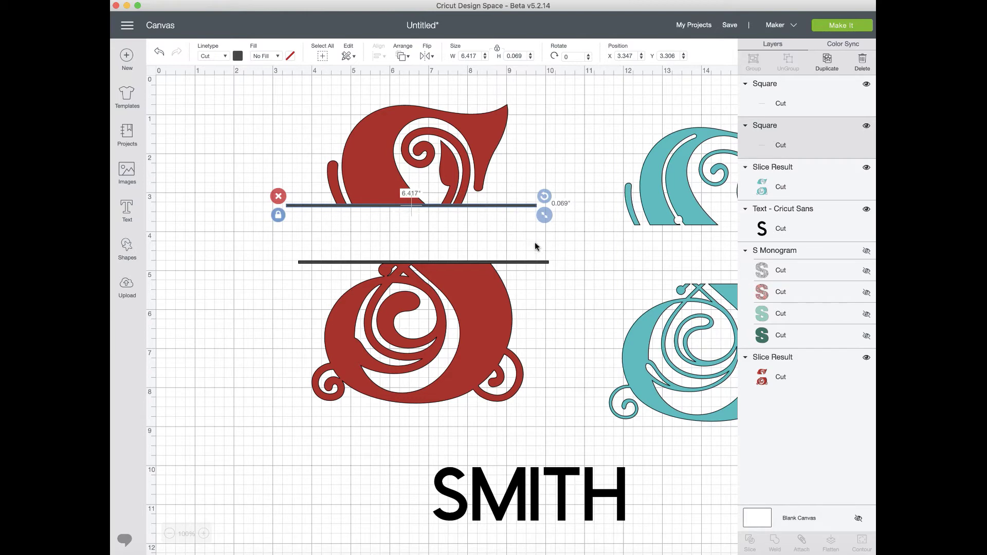
{"action": "left_click", "coordinate": [539, 262], "text": "shift"}
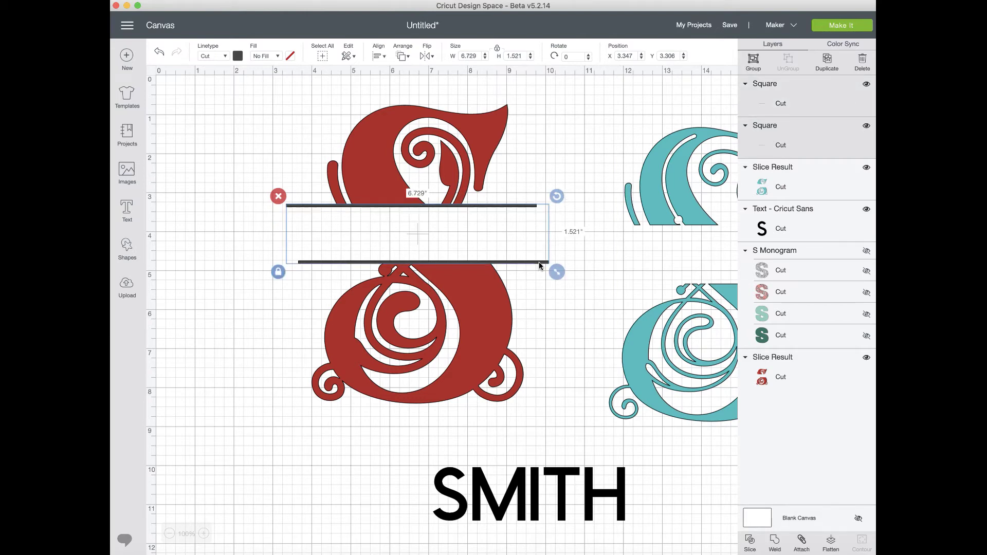
{"action": "left_click", "coordinate": [378, 55]}
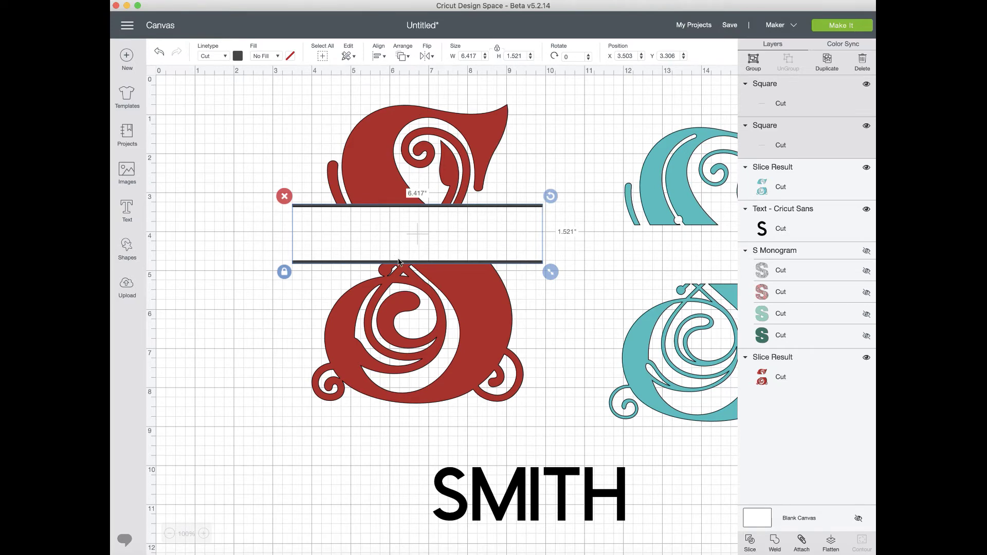
{"action": "left_click", "coordinate": [774, 544]}
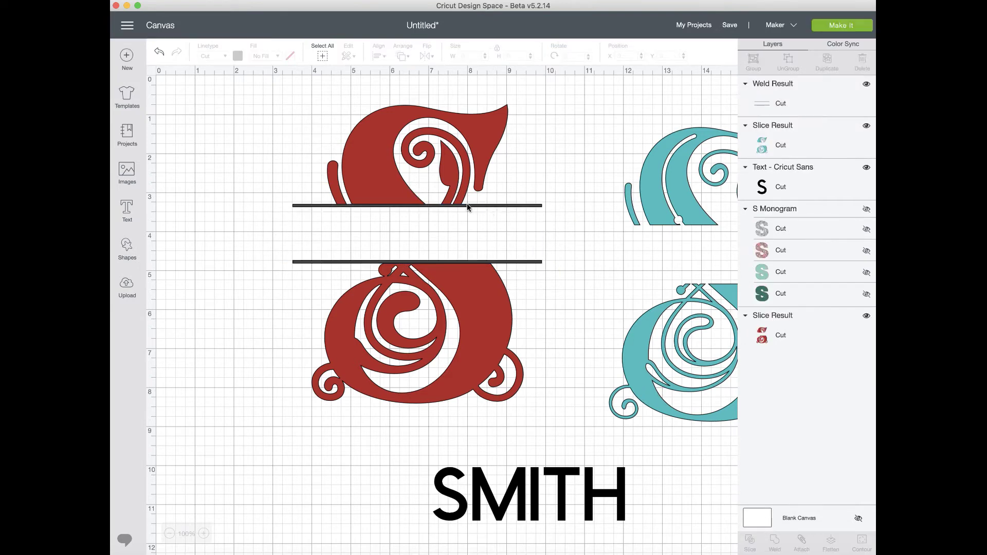
Step: Center the welded bars horizontally on the red split S and weld them to it
{"action": "left_click", "coordinate": [458, 185]}
{"action": "left_click_drag", "start_coordinate": [559, 282], "coordinate": [519, 223]}
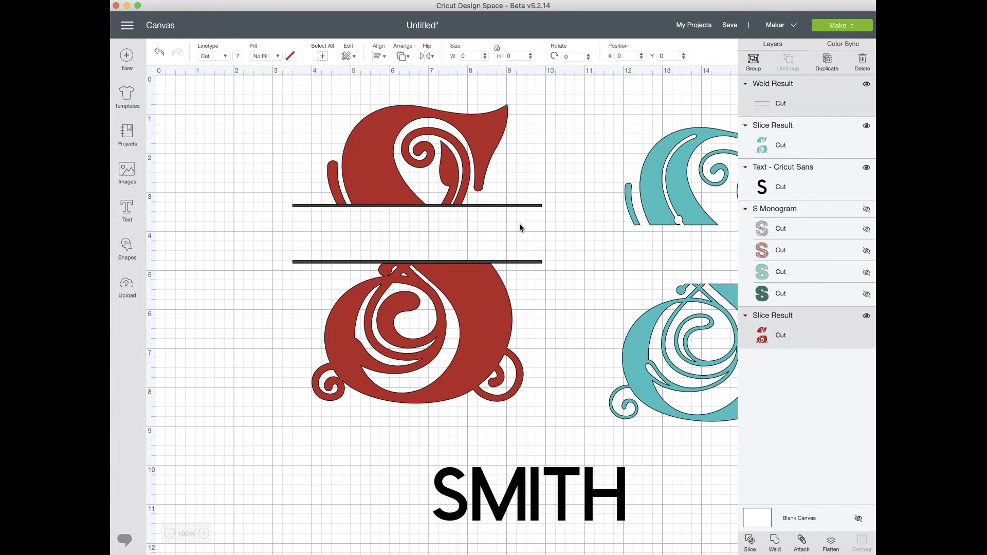
{"action": "left_click", "coordinate": [377, 55]}
{"action": "left_click", "coordinate": [422, 109]}
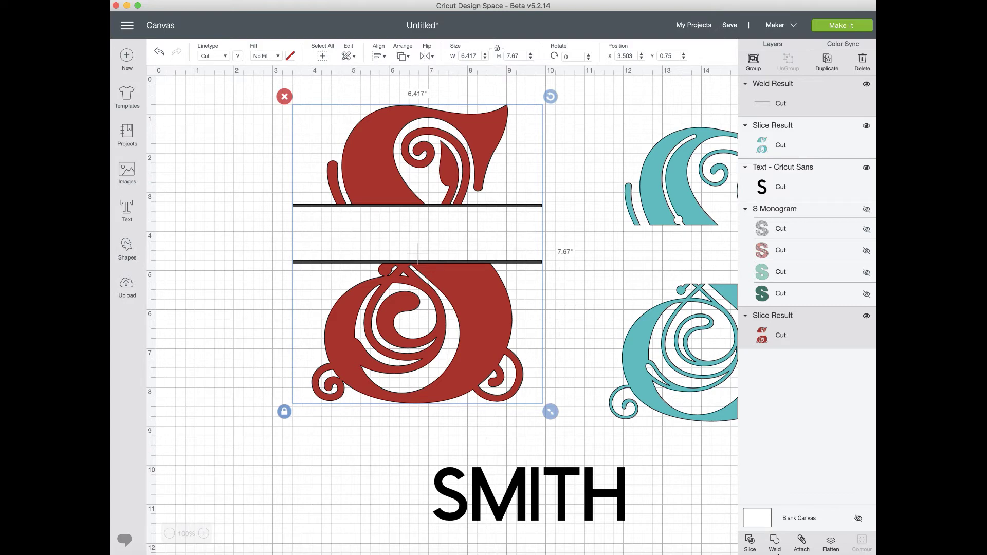
{"action": "left_click", "coordinate": [773, 542]}
Step: Bring the teal split S to the front and place it over the red layer at about X 4.034, Y 0.825
{"action": "left_click_drag", "start_coordinate": [599, 334], "coordinate": [314, 304]}
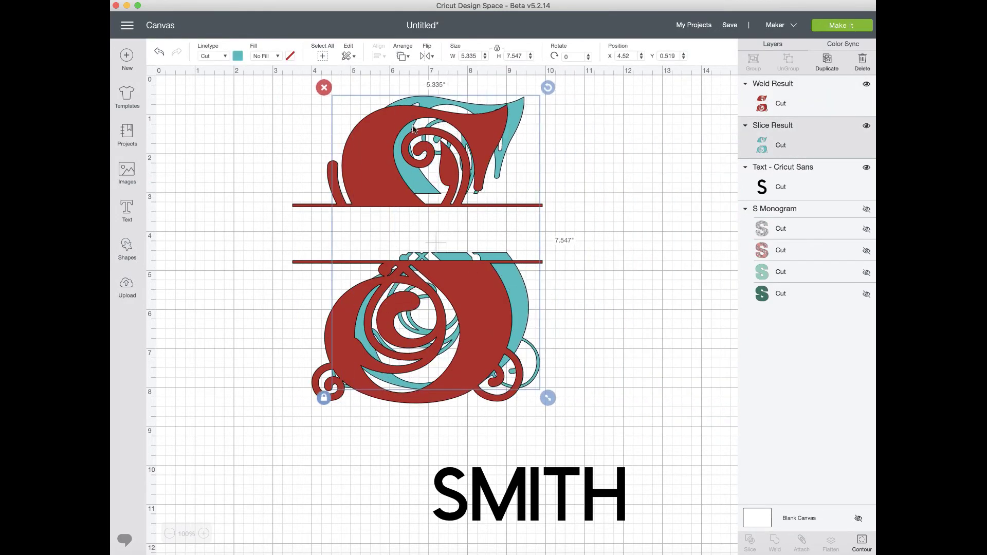
{"action": "left_click", "coordinate": [402, 56]}
{"action": "left_click_drag", "start_coordinate": [491, 365], "coordinate": [471, 379]}
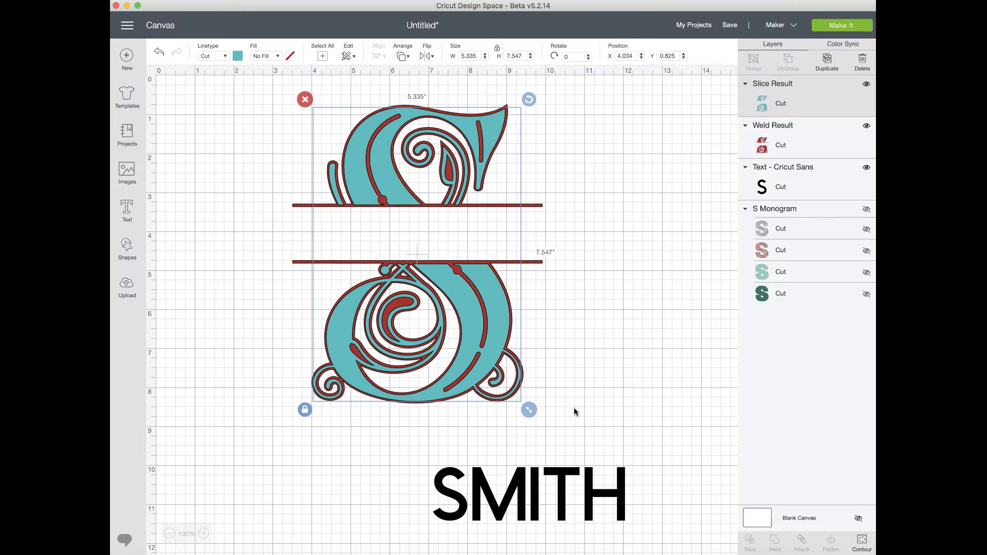
Step: Move the surname text into the gap between the two bars of the split S
{"action": "left_click_drag", "start_coordinate": [562, 502], "coordinate": [447, 244]}
{"action": "left_click_drag", "start_coordinate": [516, 270], "coordinate": [508, 267]}
{"action": "left_click", "coordinate": [501, 247]}
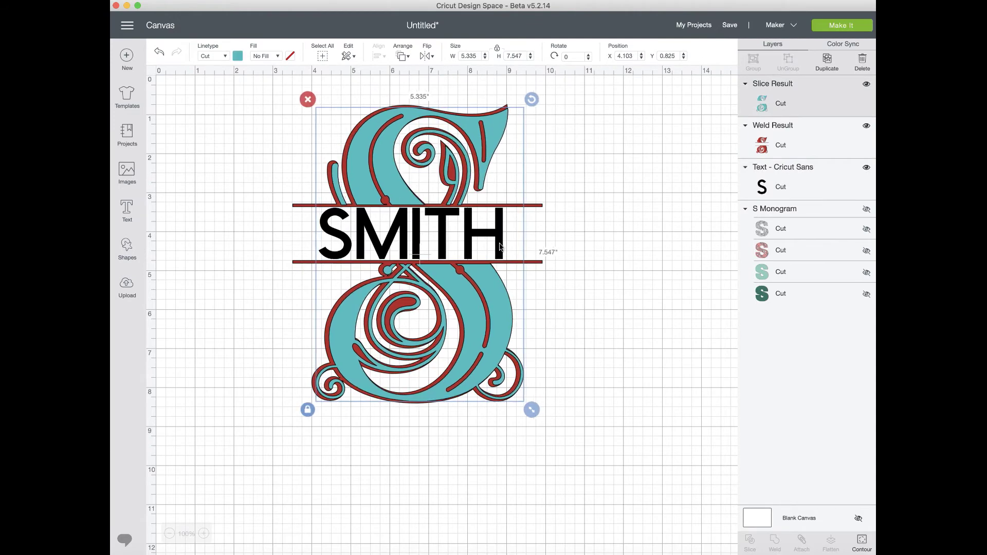
Step: Align the teal S, the red S with bars and the surname text to a common center
{"action": "left_click", "coordinate": [591, 283]}
{"action": "left_click_drag", "start_coordinate": [579, 329], "coordinate": [286, 198]}
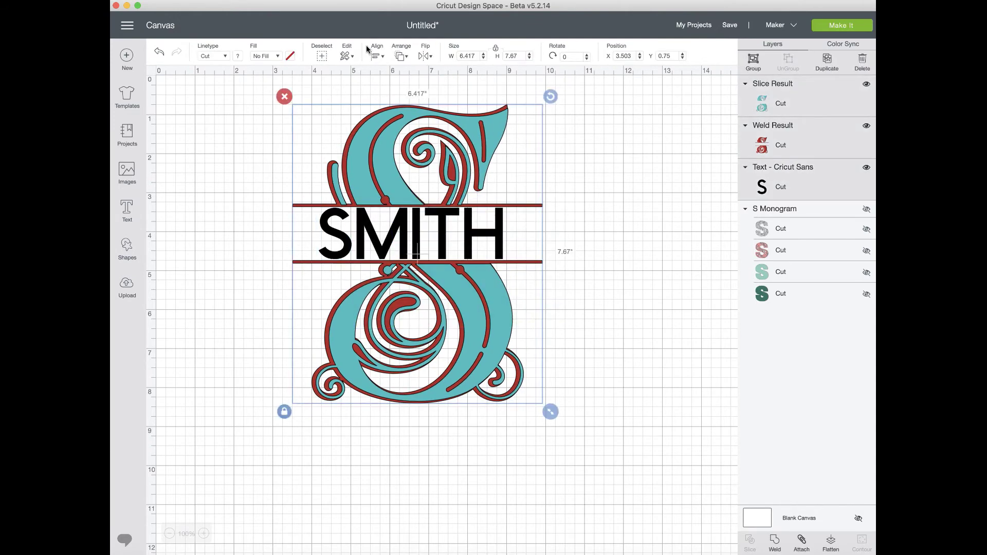
{"action": "left_click", "coordinate": [377, 55]}
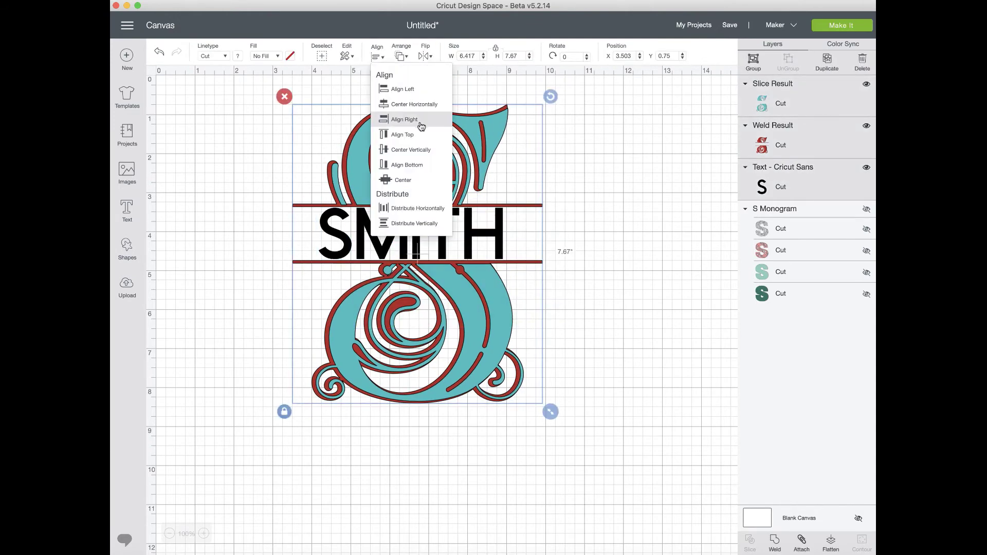
{"action": "left_click", "coordinate": [418, 185]}
{"action": "left_click", "coordinate": [598, 294]}
{"action": "left_click", "coordinate": [506, 254]}
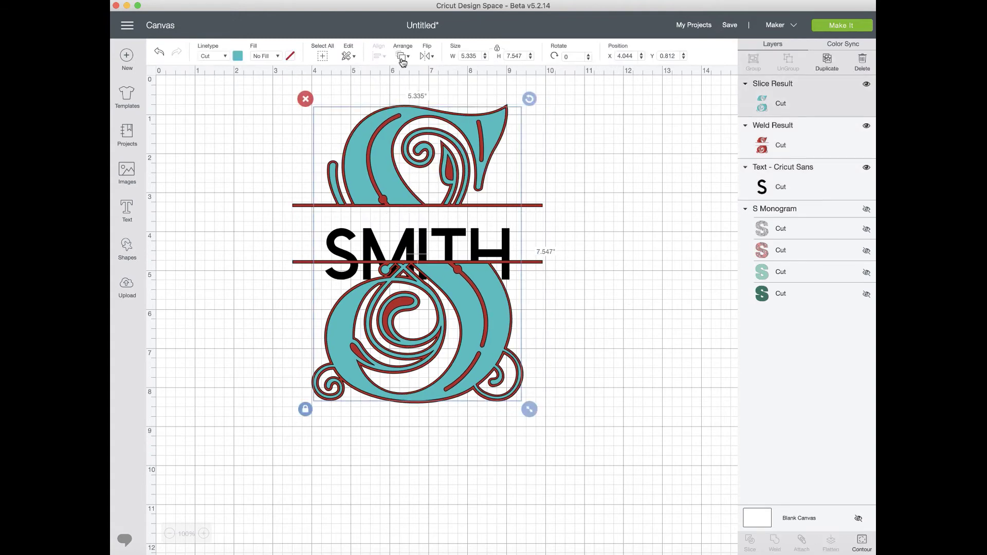
Step: Send the teal split S to the back, then send the red split S with bars behind it
{"action": "left_click", "coordinate": [402, 56]}
{"action": "left_click", "coordinate": [417, 77]}
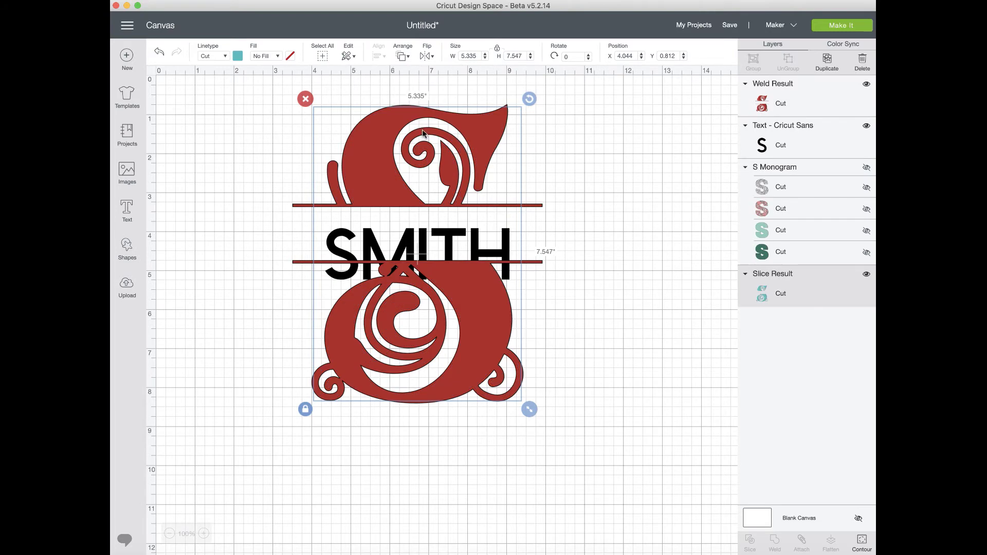
{"action": "left_click", "coordinate": [425, 124]}
{"action": "left_click", "coordinate": [404, 57]}
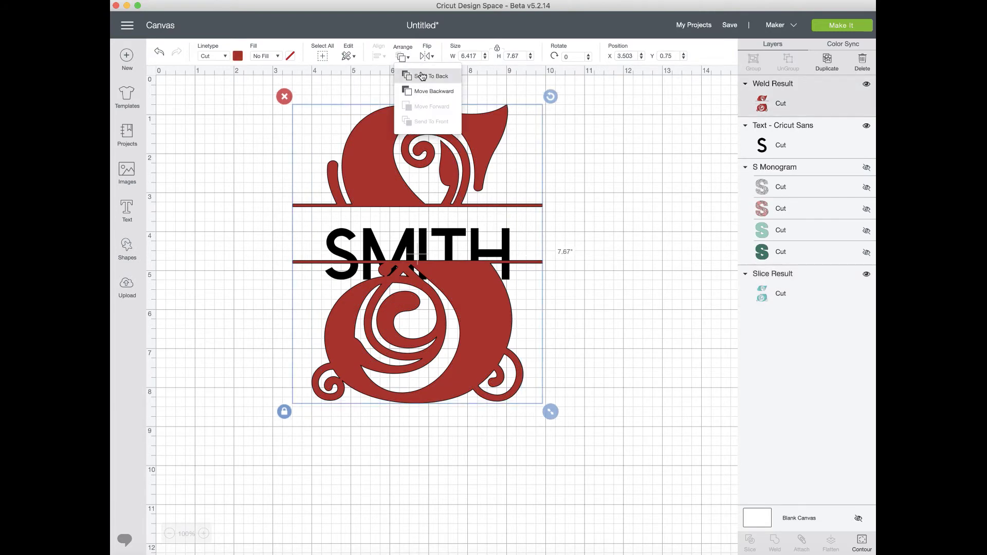
{"action": "left_click", "coordinate": [422, 76]}
Step: Move the surname text up into the gap between the bars and center it horizontally with both S layers
{"action": "left_click_drag", "start_coordinate": [475, 240], "coordinate": [475, 223]}
{"action": "left_click_drag", "start_coordinate": [614, 281], "coordinate": [514, 208]}
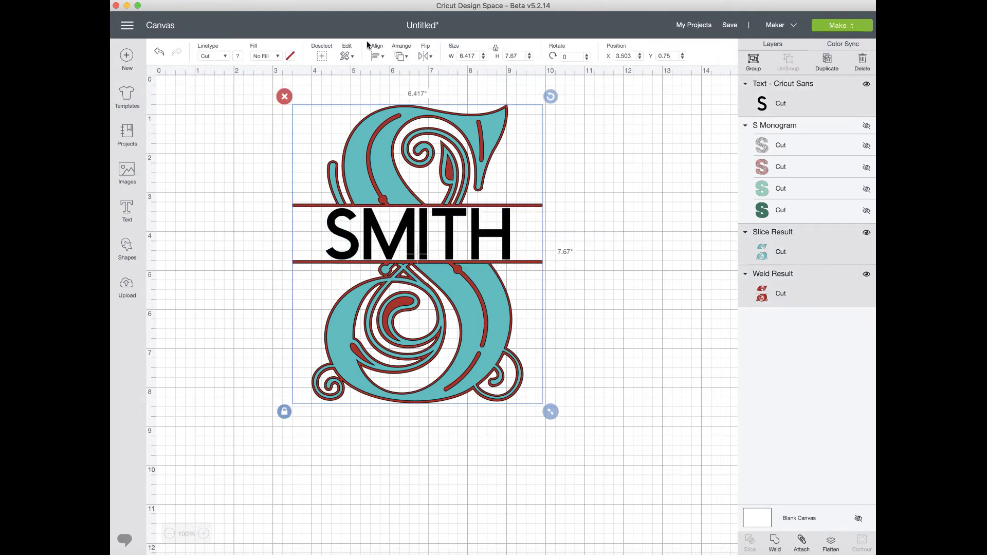
{"action": "left_click", "coordinate": [379, 56]}
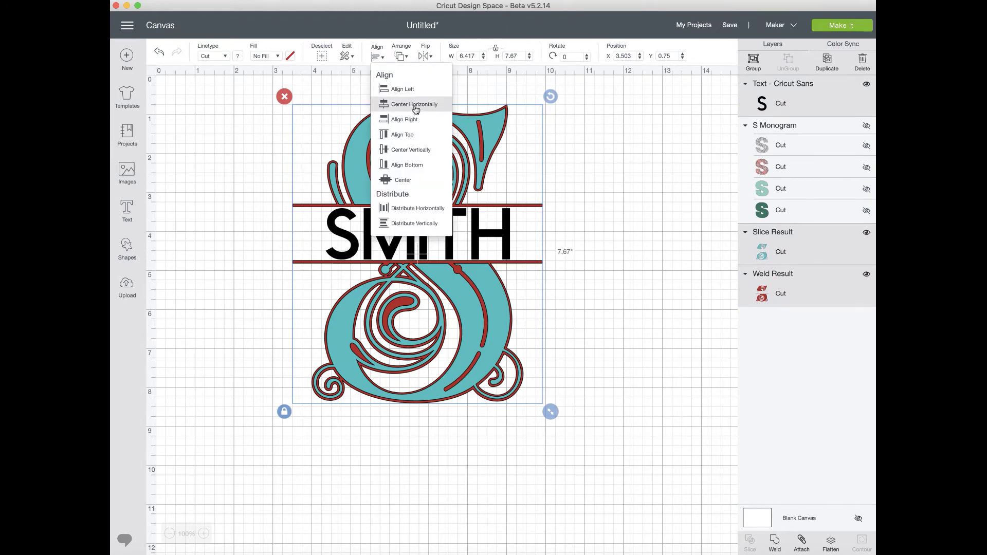
{"action": "left_click", "coordinate": [415, 106]}
{"action": "left_click", "coordinate": [621, 320]}
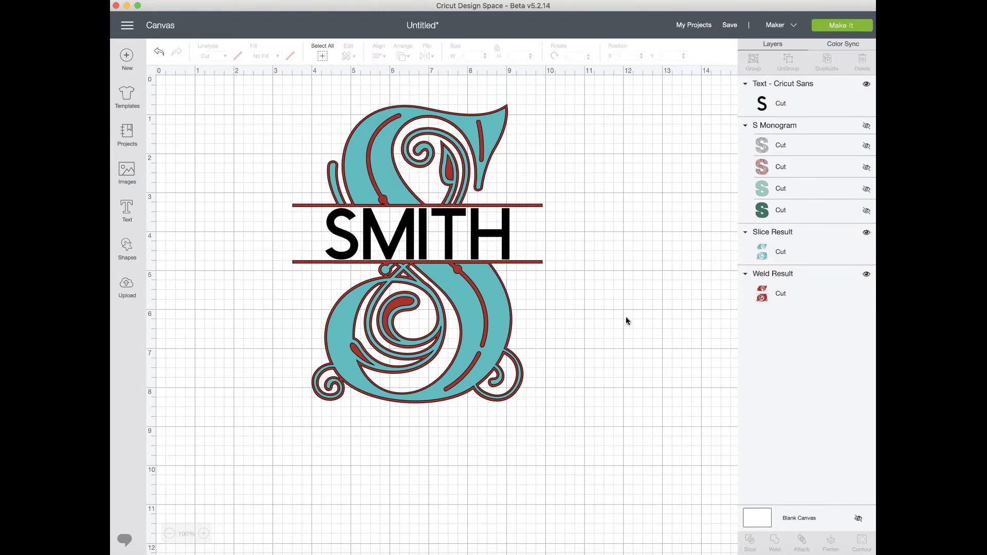
Step: Weld the surname text to the teal split S
{"action": "left_click", "coordinate": [493, 242]}
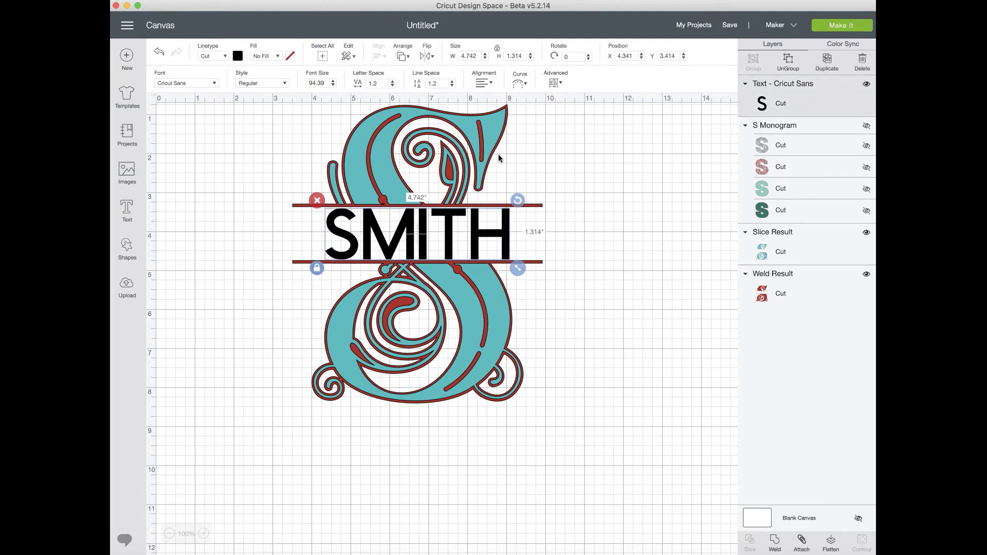
{"action": "left_click", "coordinate": [495, 135]}
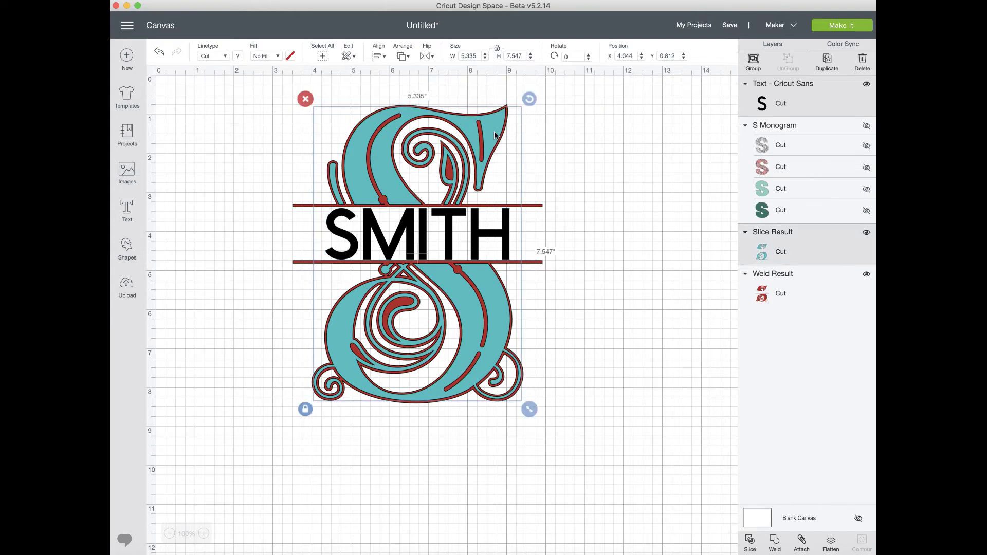
{"action": "left_click", "coordinate": [775, 543]}
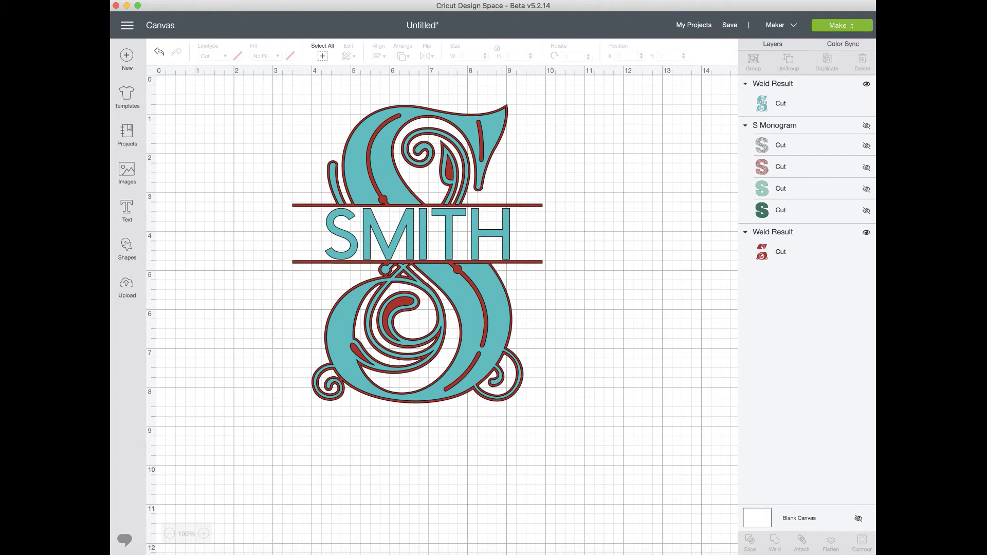
Step: Group the teal and red welded layers and hide the group on the canvas
{"action": "left_click_drag", "start_coordinate": [280, 93], "coordinate": [608, 403]}
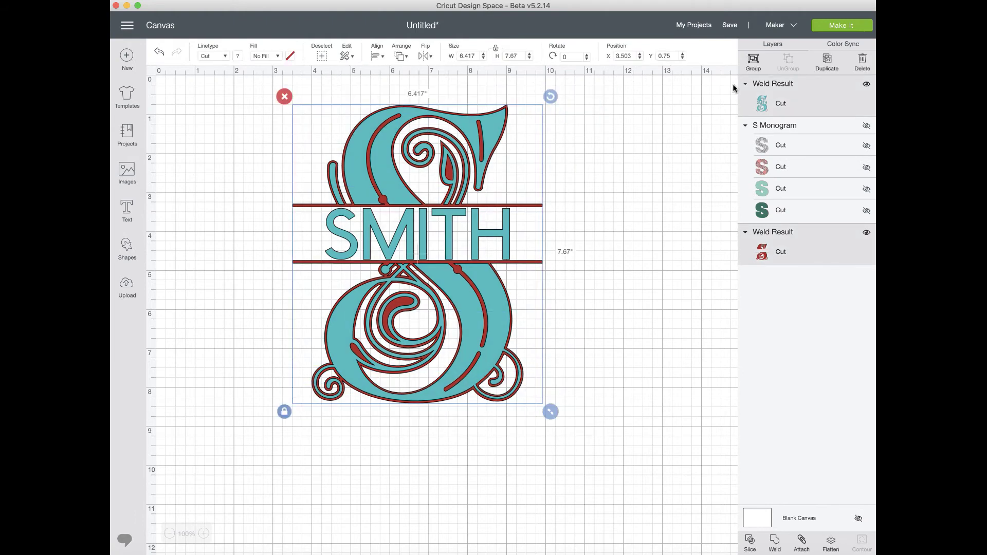
{"action": "left_click", "coordinate": [752, 62]}
{"action": "left_click", "coordinate": [866, 84]}
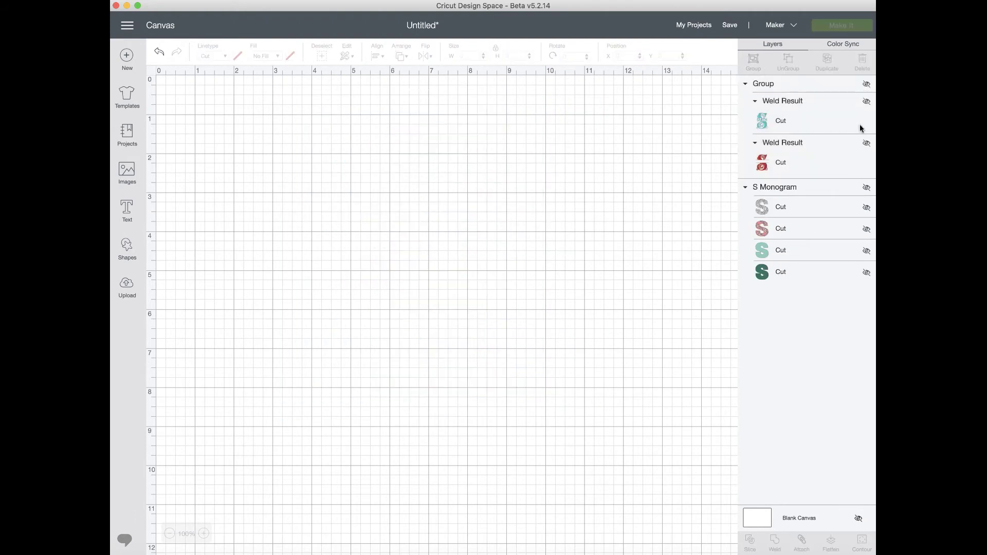
Step: Show the hidden floral S monogram, move it to about X 5.208, Y 2.722 and ungroup its layers
{"action": "left_click", "coordinate": [866, 189]}
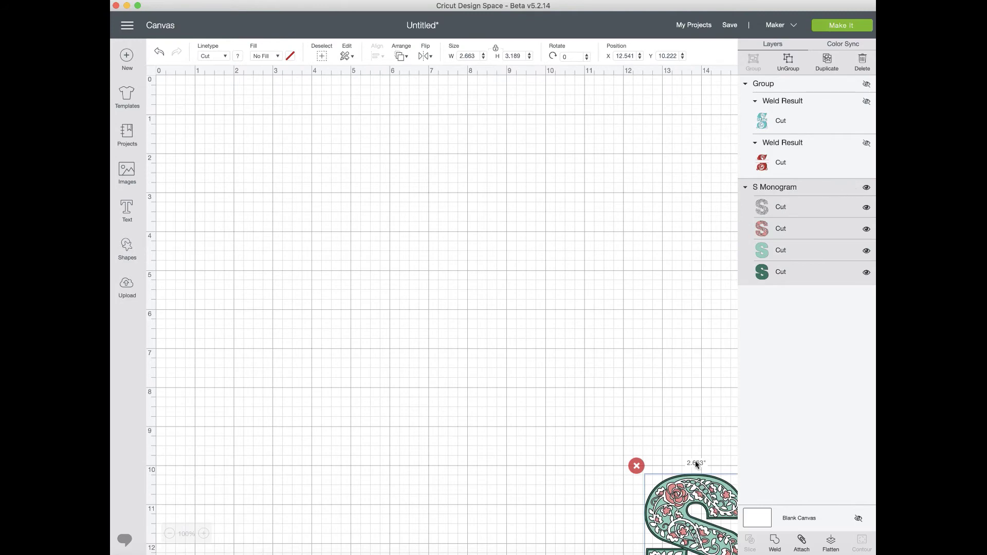
{"action": "left_click_drag", "start_coordinate": [687, 481], "coordinate": [399, 184]}
{"action": "left_click", "coordinate": [500, 282]}
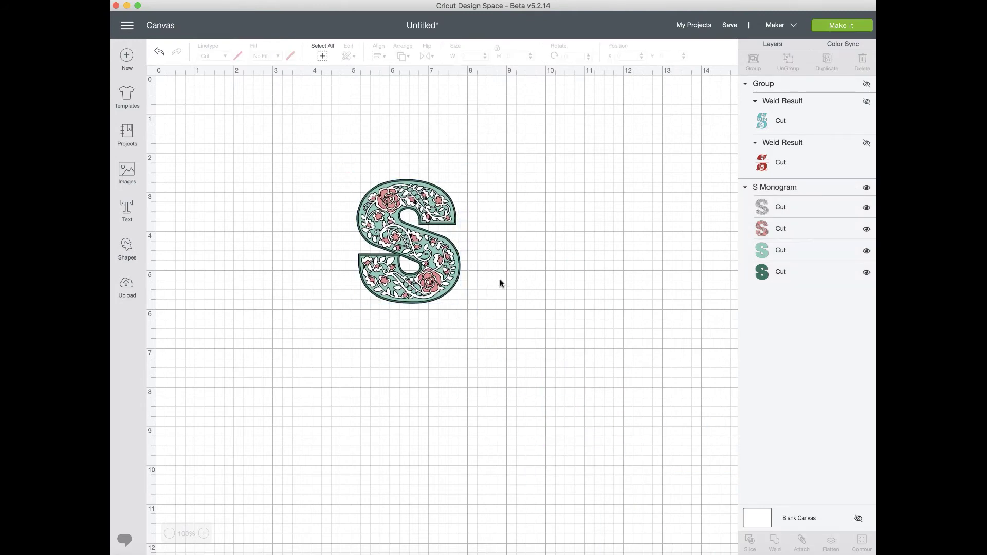
{"action": "left_click", "coordinate": [450, 269]}
{"action": "left_click", "coordinate": [788, 60]}
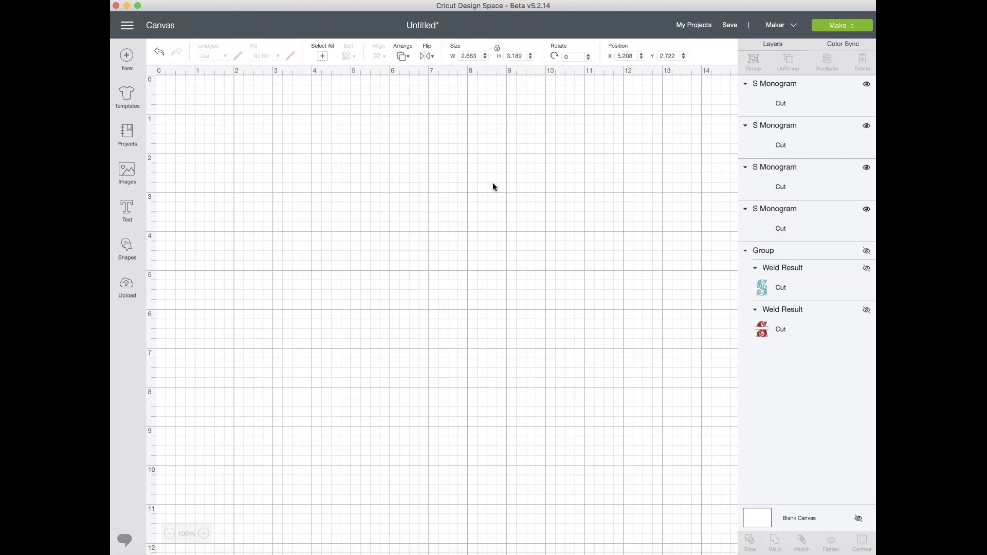
Step: Enlarge all the ungrouped floral S layers together to about 5.5 inches wide
{"action": "left_click", "coordinate": [439, 249]}
{"action": "left_click_drag", "start_coordinate": [308, 125], "coordinate": [535, 419]}
{"action": "left_click_drag", "start_coordinate": [467, 321], "coordinate": [527, 395]}
Step: Pull the white and pink floral layers off the green S and delete them
{"action": "left_click", "coordinate": [604, 354]}
{"action": "left_click_drag", "start_coordinate": [498, 309], "coordinate": [614, 312]}
{"action": "left_click_drag", "start_coordinate": [460, 269], "coordinate": [628, 310]}
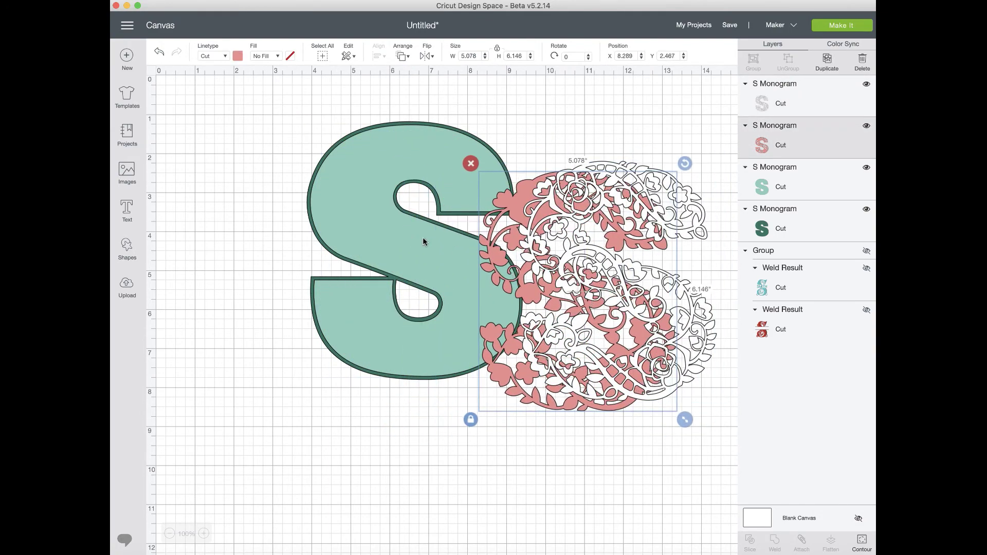
{"action": "left_click_drag", "start_coordinate": [560, 271], "coordinate": [622, 272]}
{"action": "left_click_drag", "start_coordinate": [591, 130], "coordinate": [678, 207]}
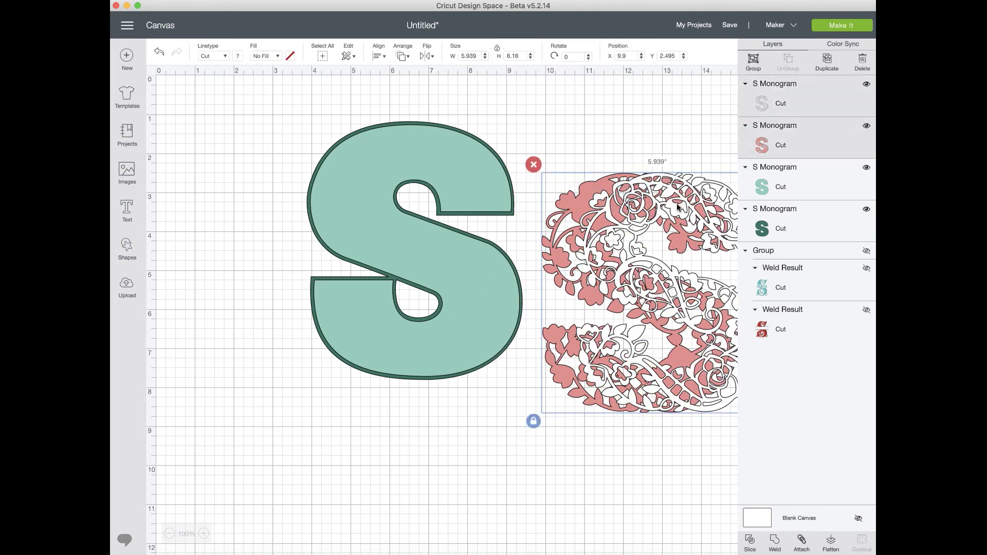
{"action": "left_click", "coordinate": [534, 164]}
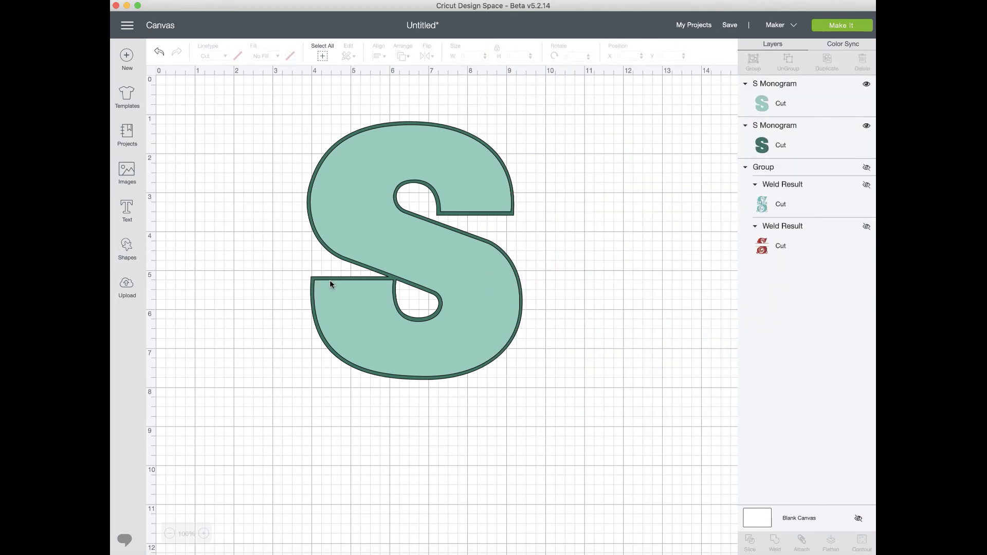
Step: Delete the remaining light green and dark green S layers
{"action": "left_click", "coordinate": [412, 283]}
{"action": "key", "text": "Delete"}
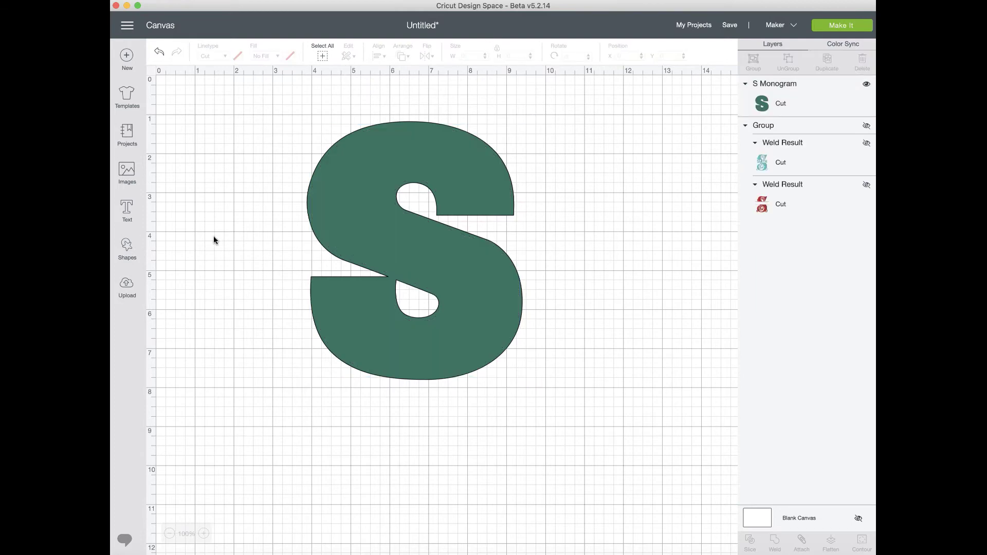
{"action": "left_click", "coordinate": [325, 232]}
{"action": "key", "text": "Delete"}
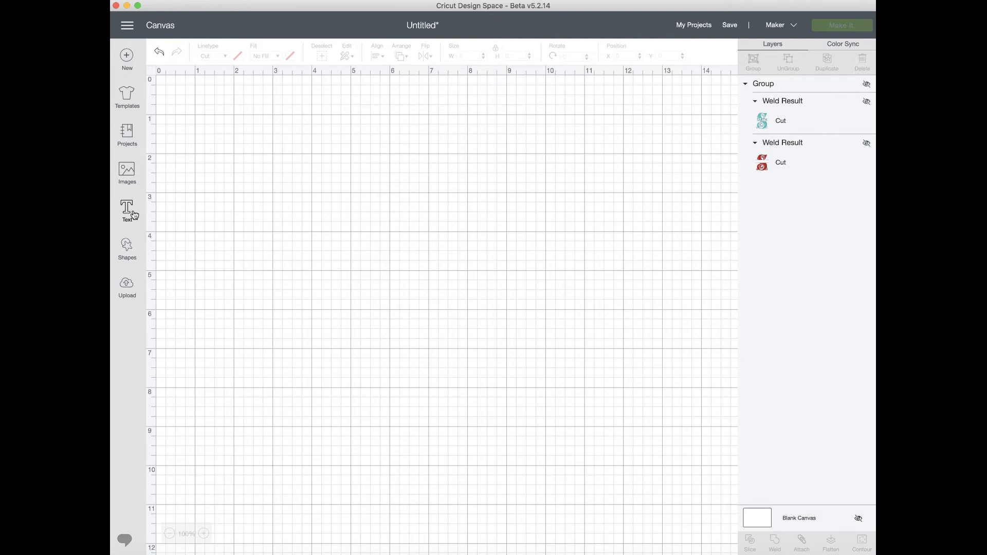
Step: Search the cartridge images for L and insert the green floral L monogram with pink roses
{"action": "left_click", "coordinate": [132, 174]}
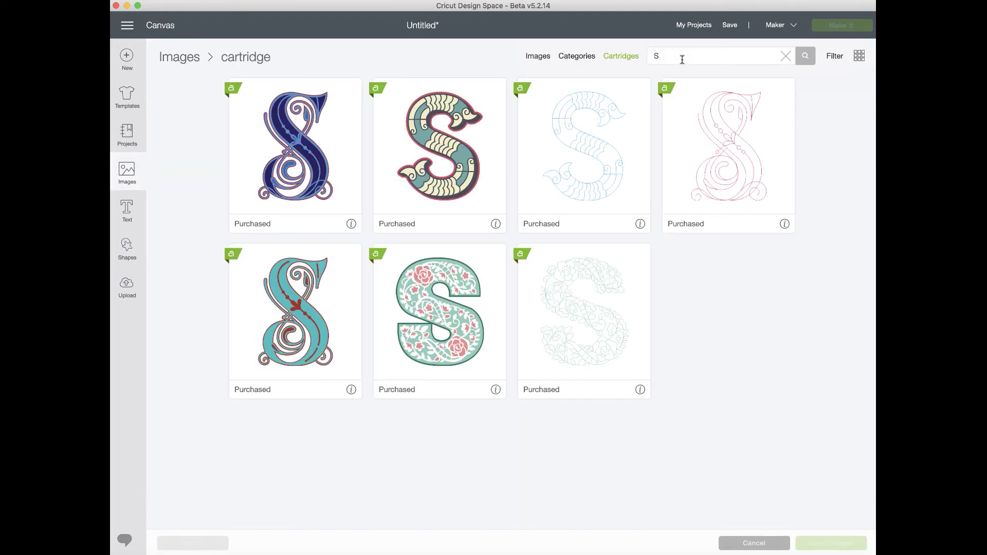
{"action": "type", "text": "L"}
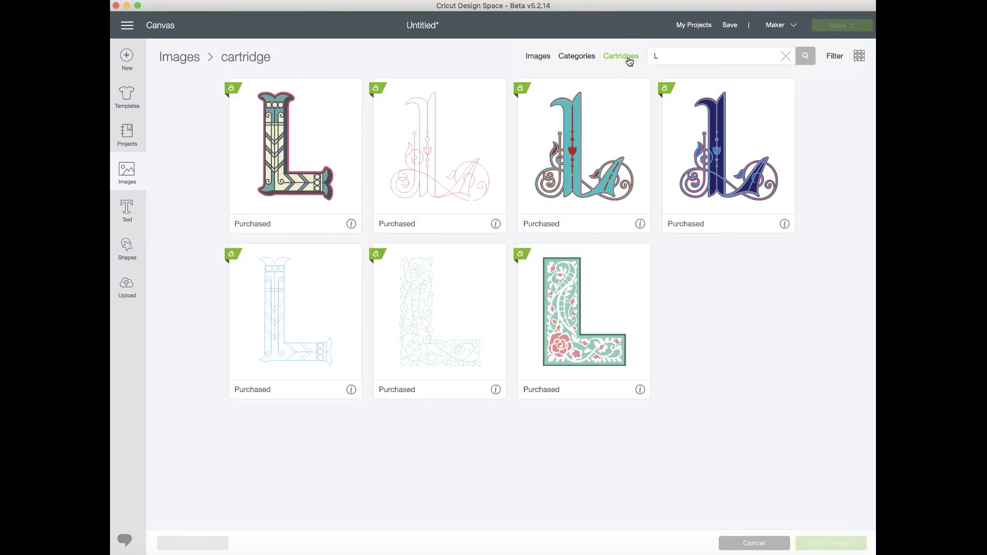
{"action": "left_click", "coordinate": [581, 343]}
{"action": "left_click", "coordinate": [828, 543]}
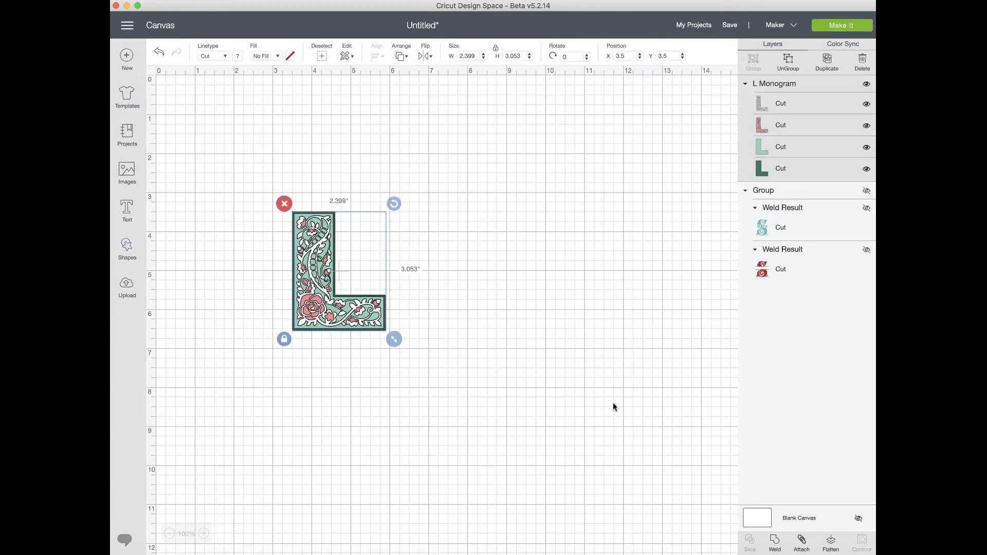
Step: Enlarge the floral L monogram to about 5.434 by 6.914 inches and place it at about X 3.389, Y 1.014
{"action": "left_click_drag", "start_coordinate": [394, 339], "coordinate": [481, 451]}
{"action": "left_click_drag", "start_coordinate": [416, 437], "coordinate": [413, 340]}
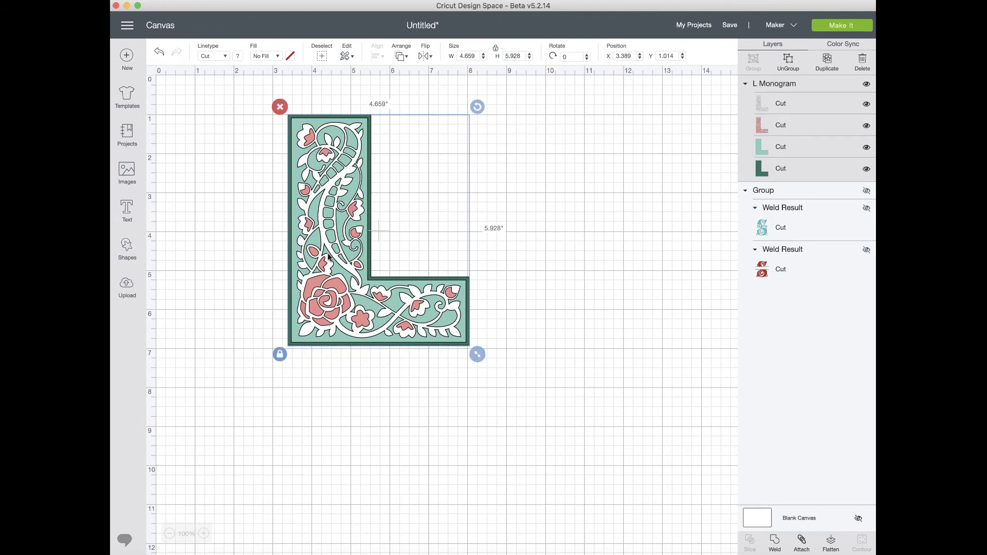
{"action": "left_click_drag", "start_coordinate": [479, 354], "coordinate": [521, 403]}
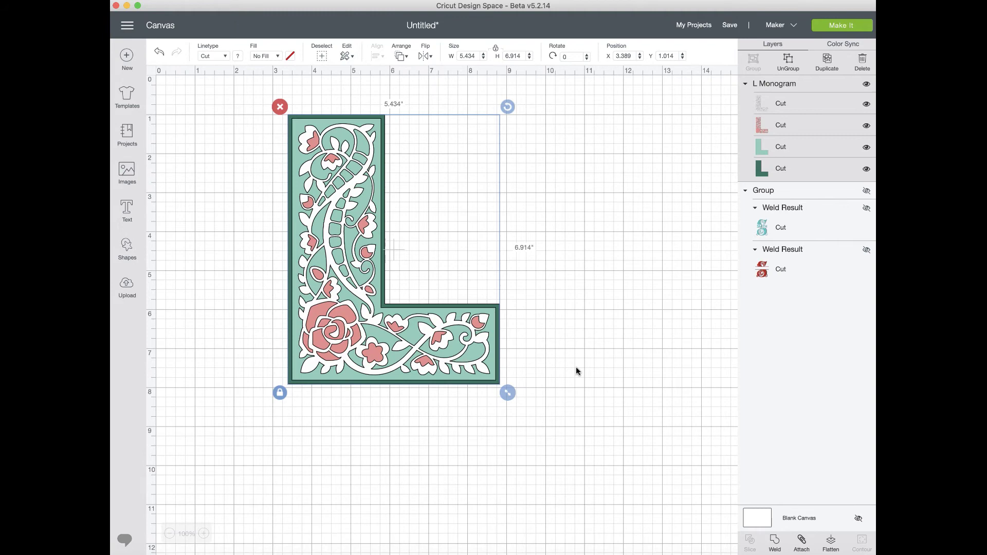
Step: Ungroup the floral L monogram and delete its white and pink floral layers
{"action": "left_click", "coordinate": [789, 68]}
{"action": "left_click", "coordinate": [387, 236]}
{"action": "left_click_drag", "start_coordinate": [388, 236], "coordinate": [602, 262]}
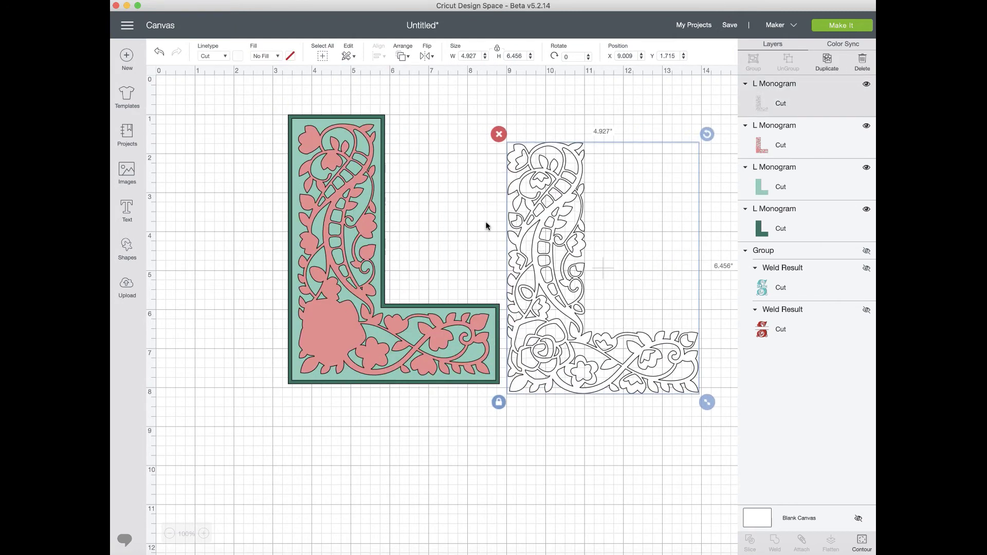
{"action": "left_click", "coordinate": [498, 135]}
{"action": "left_click_drag", "start_coordinate": [356, 224], "coordinate": [615, 236]}
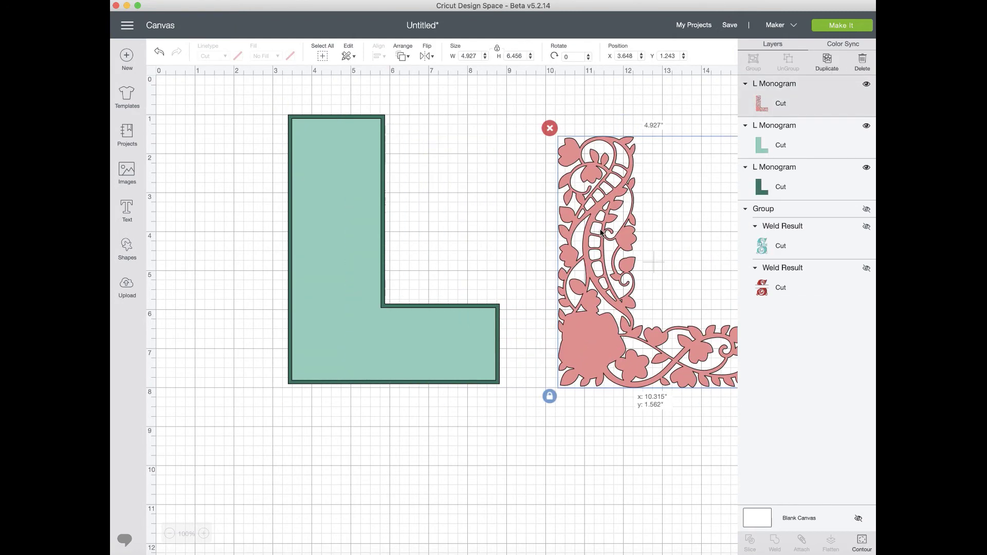
{"action": "left_click", "coordinate": [549, 128]}
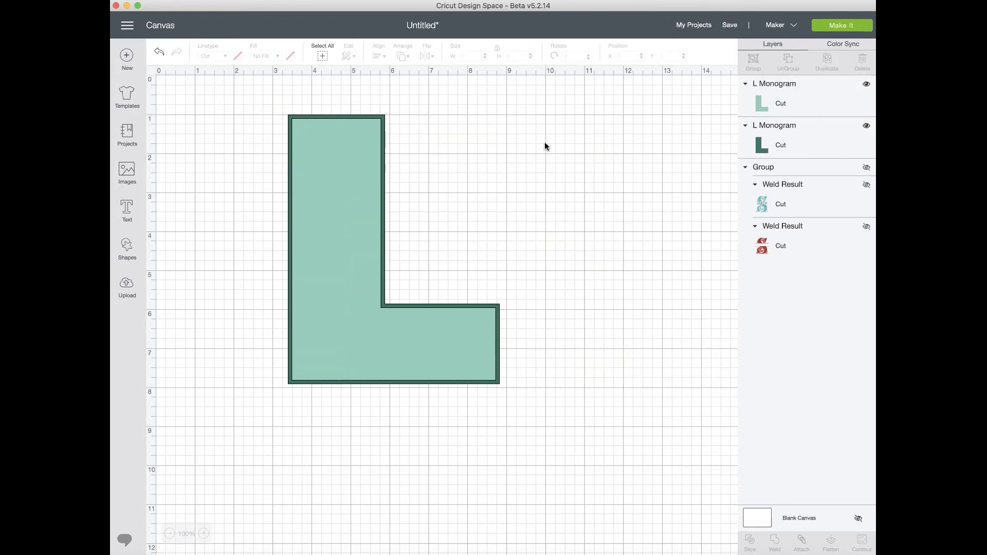
Step: Add a square, reshape it into a rectangle about 5.069 by 1.944 inches and lay it across the L's stem
{"action": "left_click", "coordinate": [126, 248]}
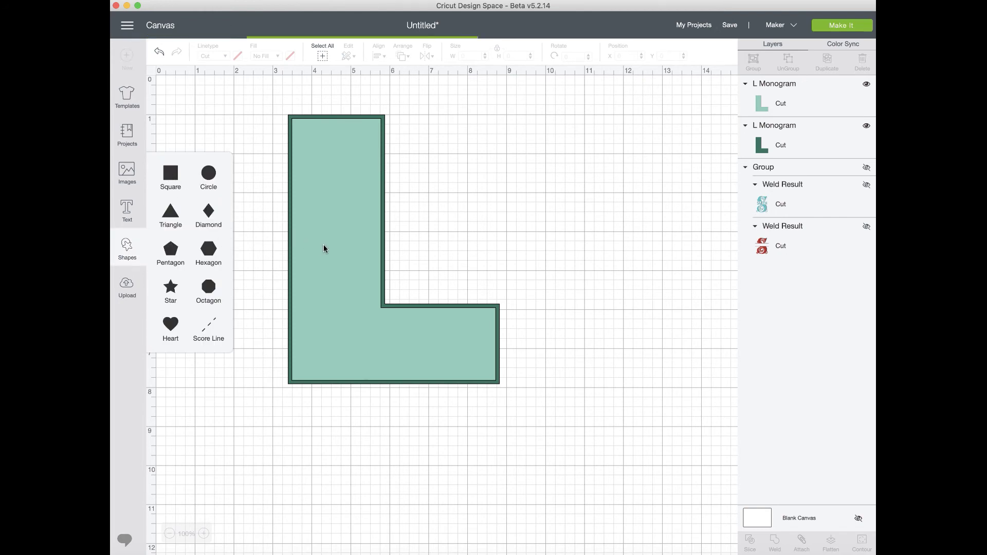
{"action": "left_click_drag", "start_coordinate": [326, 243], "coordinate": [296, 201]}
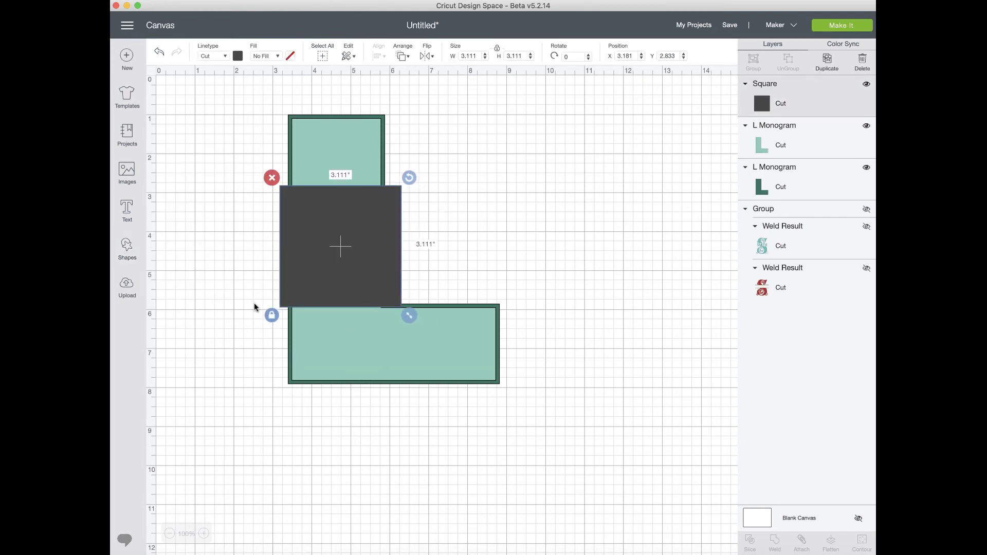
{"action": "left_click_drag", "start_coordinate": [409, 316], "coordinate": [486, 272]}
{"action": "left_click_drag", "start_coordinate": [453, 240], "coordinate": [443, 250]}
{"action": "left_click", "coordinate": [507, 266]}
{"action": "left_click_drag", "start_coordinate": [490, 271], "coordinate": [202, 176]}
{"action": "left_click", "coordinate": [337, 169]}
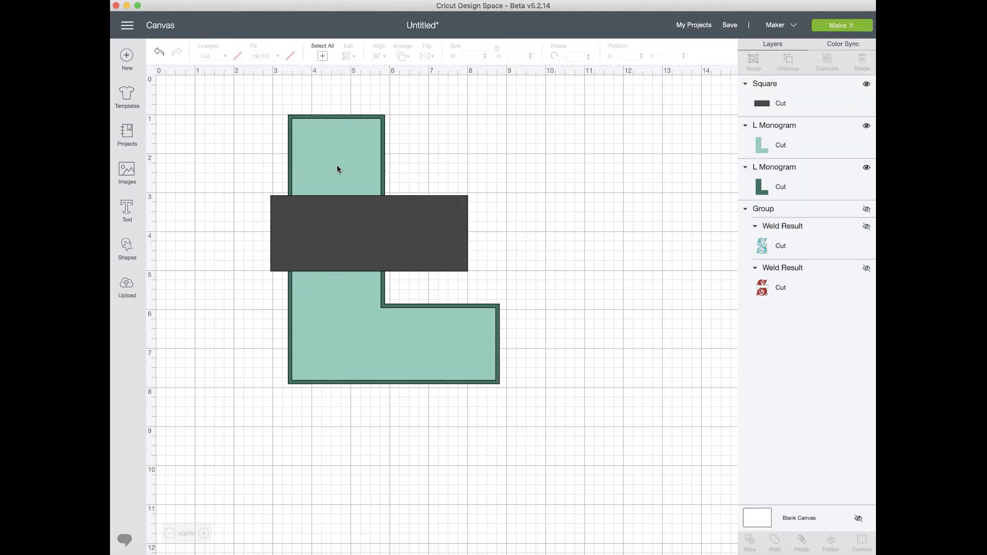
Step: Center the rectangle and both L layers on each other, then move the rectangle to about X 2.738, Y 2.79
{"action": "left_click_drag", "start_coordinate": [600, 304], "coordinate": [254, 204]}
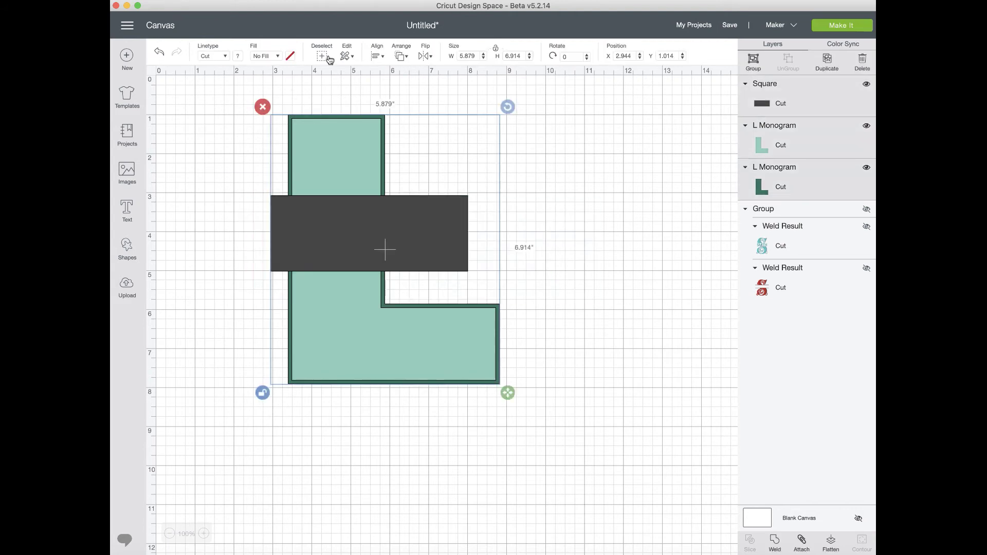
{"action": "left_click", "coordinate": [377, 56]}
{"action": "left_click", "coordinate": [411, 179]}
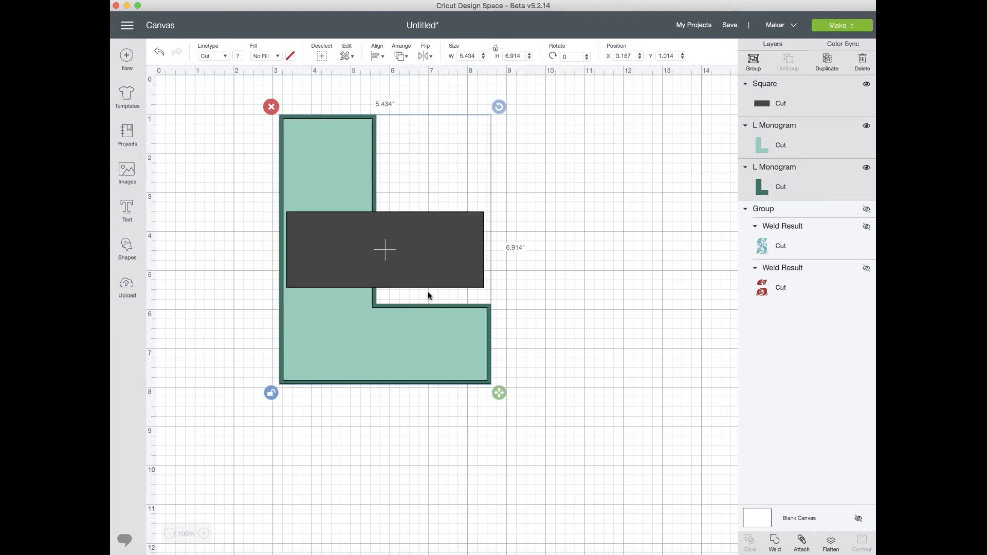
{"action": "left_click", "coordinate": [525, 292]}
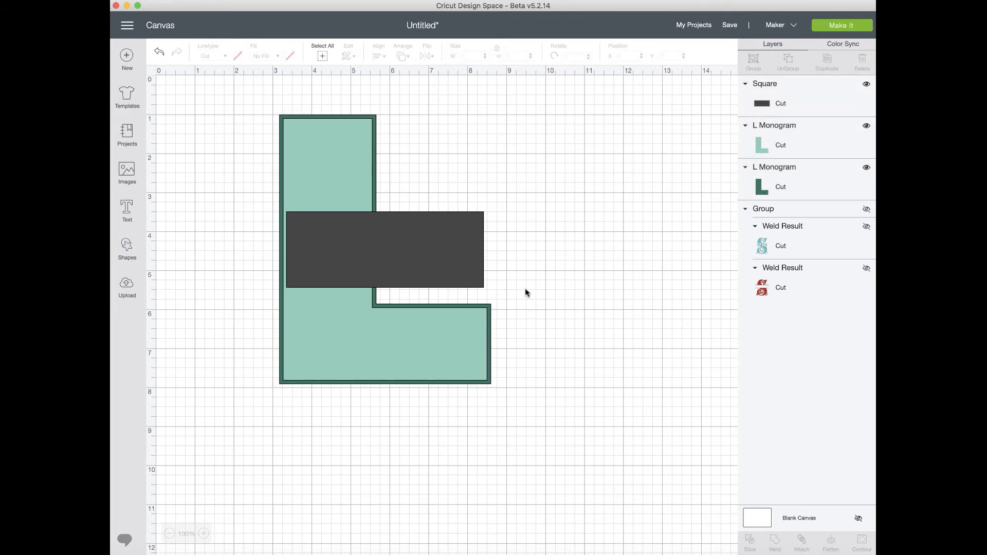
{"action": "left_click_drag", "start_coordinate": [452, 276], "coordinate": [428, 247]}
Step: Duplicate the rectangle, lay the copy almost exactly over the original and select both rectangles with the L layers
{"action": "left_click_drag", "start_coordinate": [609, 317], "coordinate": [252, 151]}
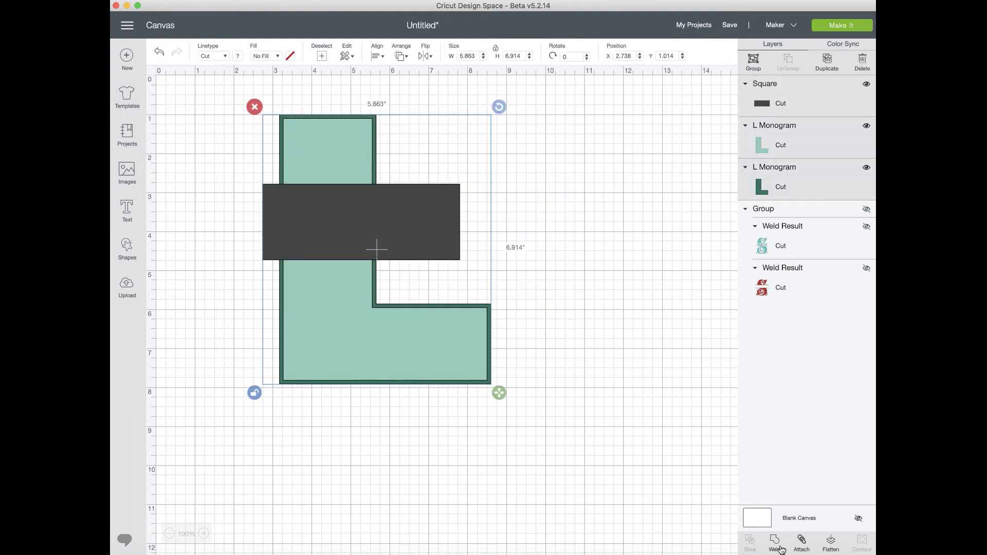
{"action": "left_click", "coordinate": [587, 153]}
{"action": "left_click", "coordinate": [421, 205]}
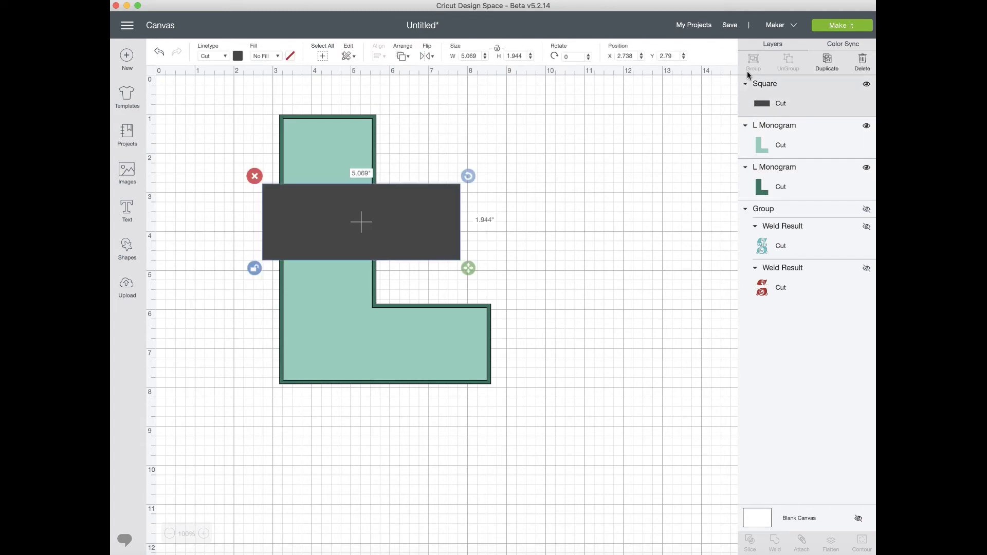
{"action": "left_click", "coordinate": [815, 63]}
{"action": "left_click_drag", "start_coordinate": [469, 228], "coordinate": [376, 114]}
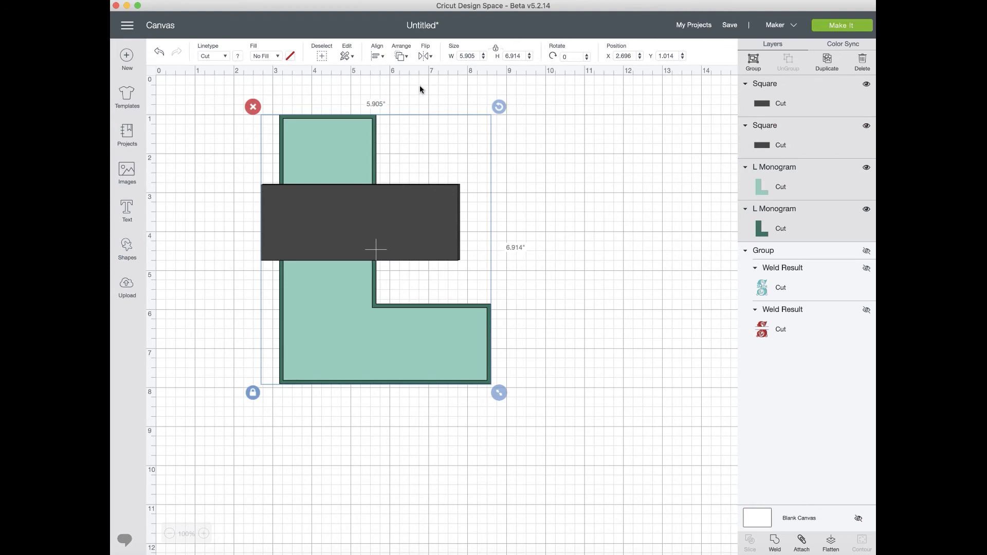
Step: Select only the two overlapping rectangles and center them exactly on each other
{"action": "left_click", "coordinate": [494, 189]}
{"action": "left_click", "coordinate": [456, 203]}
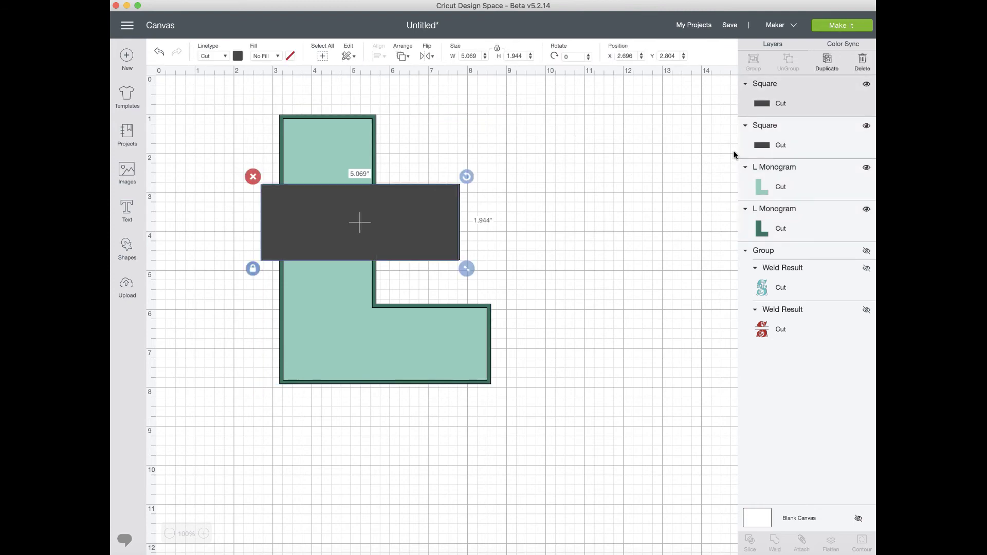
{"action": "left_click", "coordinate": [799, 149], "text": "shift"}
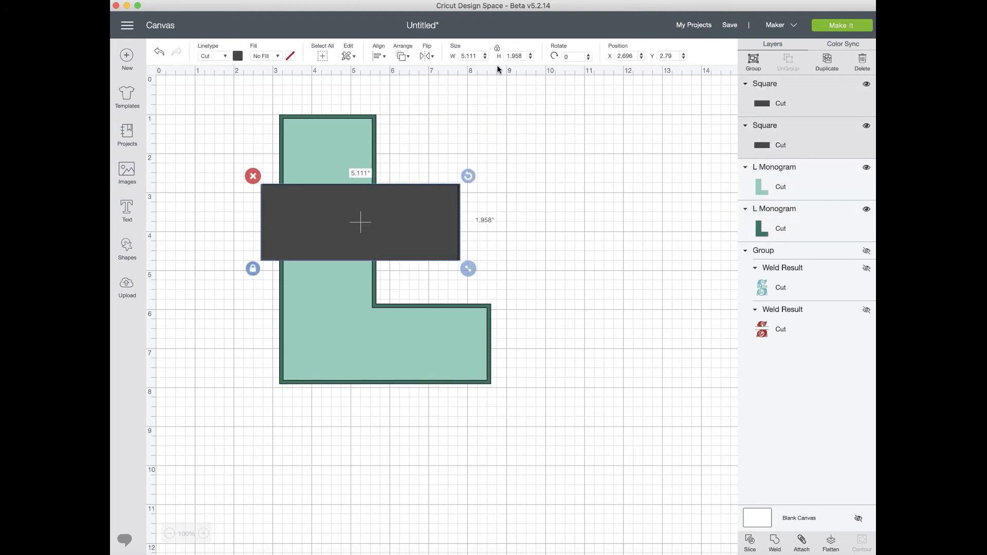
{"action": "left_click", "coordinate": [381, 56]}
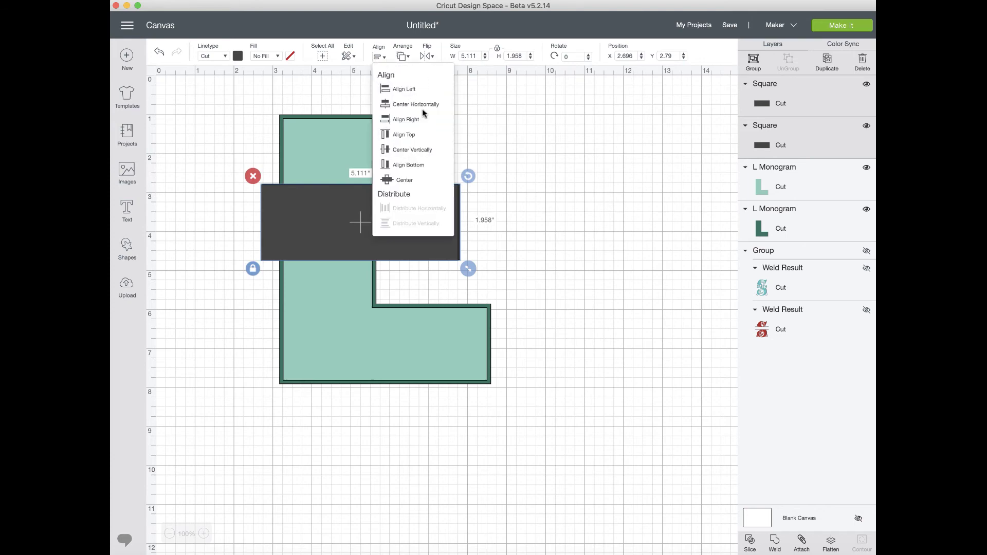
{"action": "left_click", "coordinate": [414, 181]}
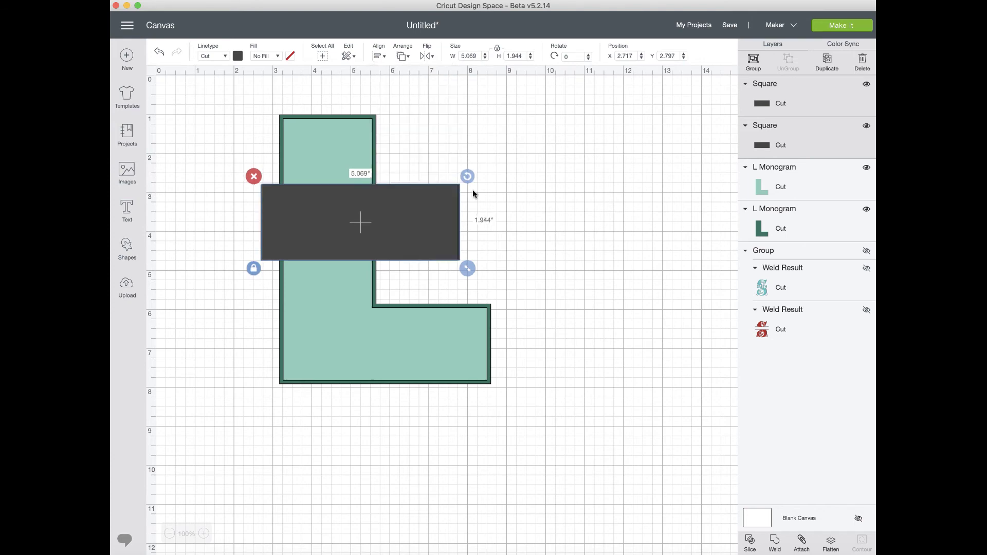
{"action": "left_click", "coordinate": [659, 216]}
Step: Slice the light green L with one rectangle and the dark green L with the other
{"action": "left_click", "coordinate": [414, 216]}
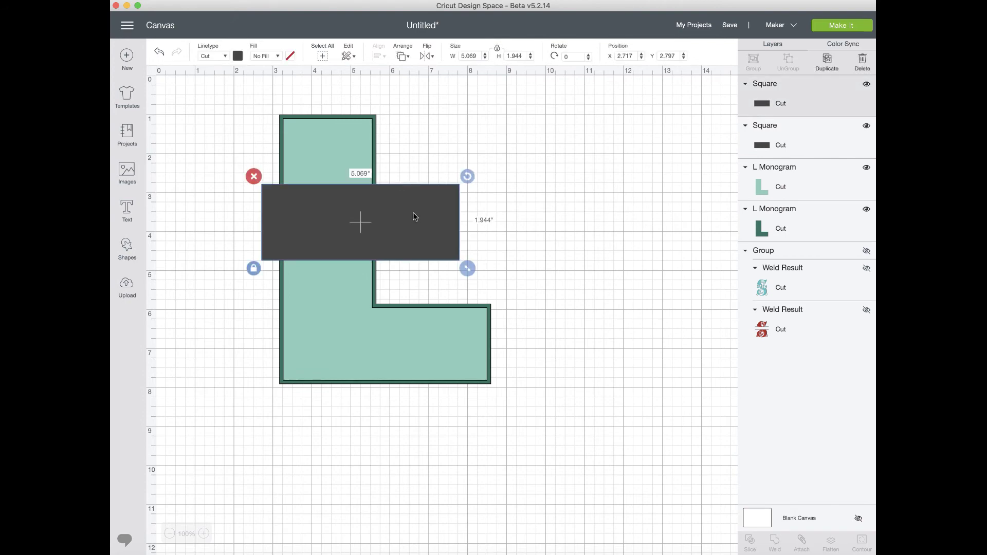
{"action": "left_click", "coordinate": [347, 150], "text": "shift"}
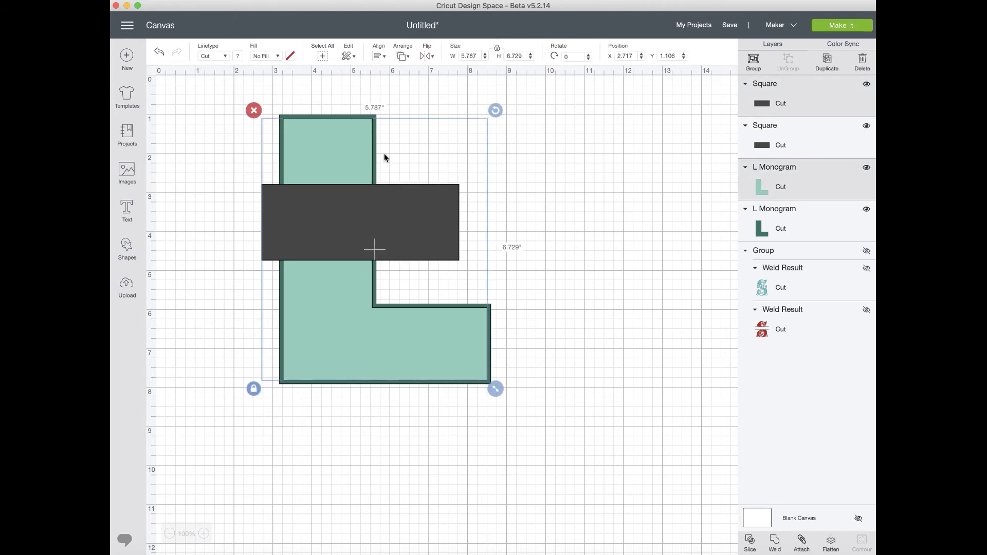
{"action": "left_click", "coordinate": [749, 540]}
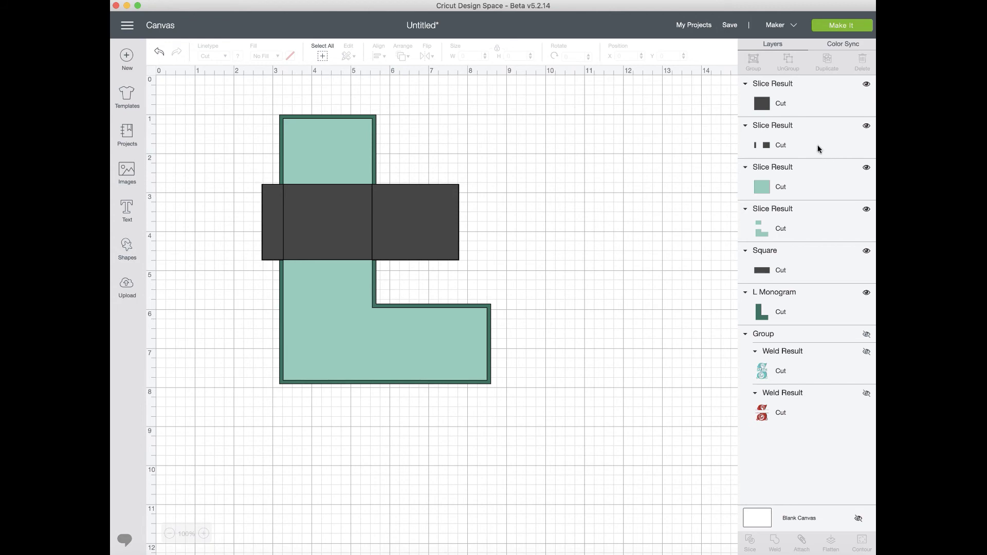
{"action": "left_click", "coordinate": [793, 264]}
{"action": "left_click", "coordinate": [802, 307], "text": "shift"}
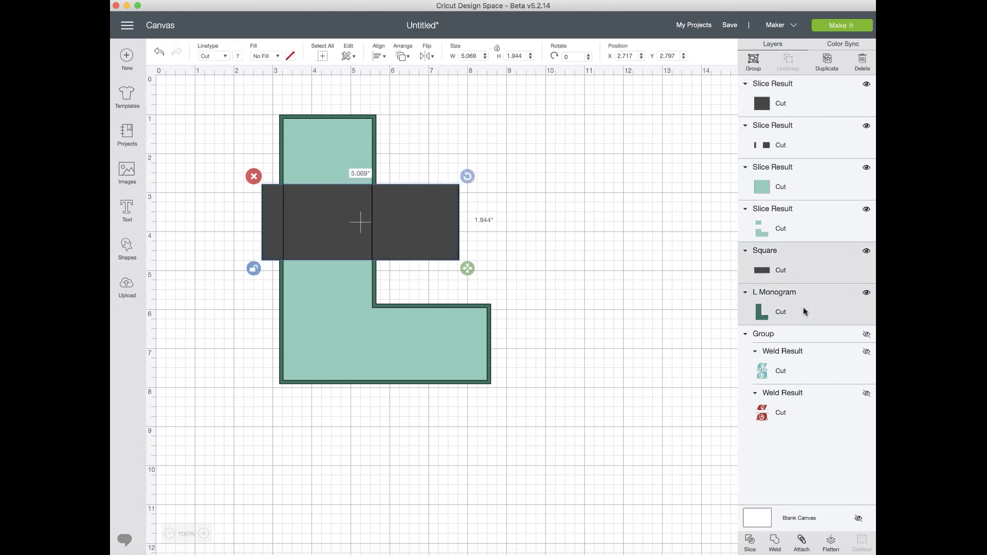
{"action": "left_click", "coordinate": [750, 544]}
Step: Move the two split L layers away from the rectangles and delete all the leftover slice pieces
{"action": "left_click_drag", "start_coordinate": [429, 368], "coordinate": [651, 500]}
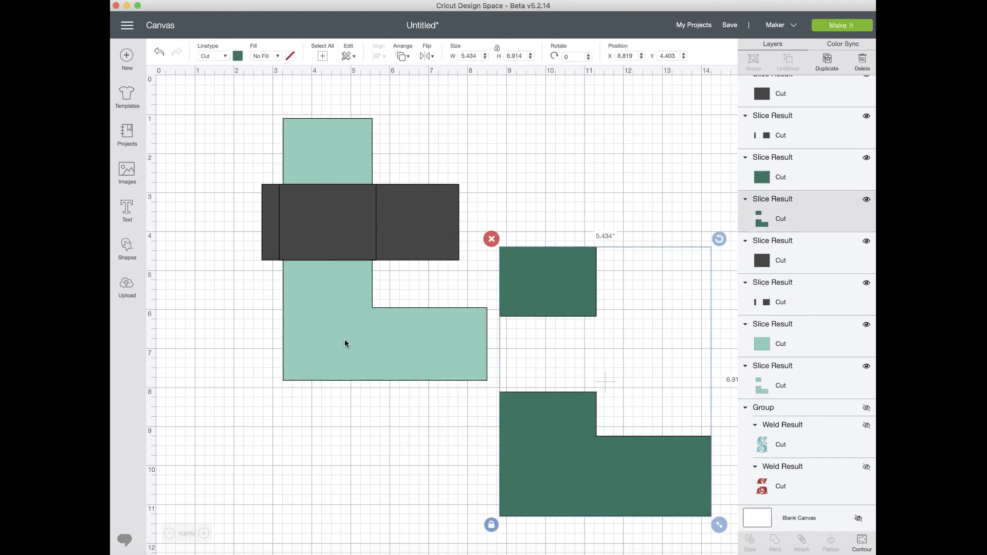
{"action": "left_click_drag", "start_coordinate": [345, 340], "coordinate": [434, 549]}
{"action": "left_click_drag", "start_coordinate": [196, 140], "coordinate": [418, 238]}
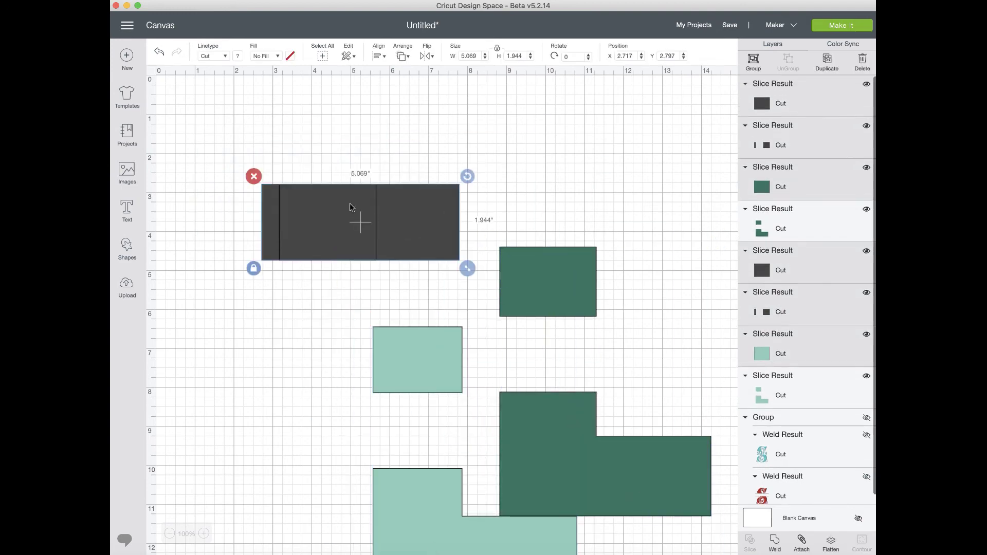
{"action": "left_click", "coordinate": [264, 178]}
{"action": "left_click_drag", "start_coordinate": [242, 166], "coordinate": [411, 240]}
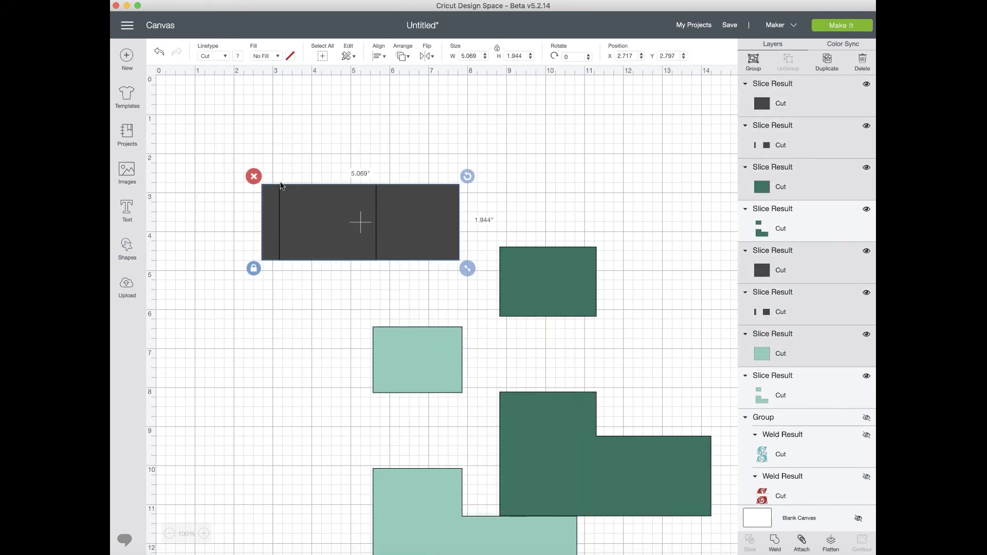
{"action": "key", "text": "BackSpace"}
Step: Move both split L layers back up over each other and send the dark green one to the back
{"action": "left_click_drag", "start_coordinate": [420, 344], "coordinate": [347, 172]}
{"action": "left_click_drag", "start_coordinate": [543, 285], "coordinate": [316, 173]}
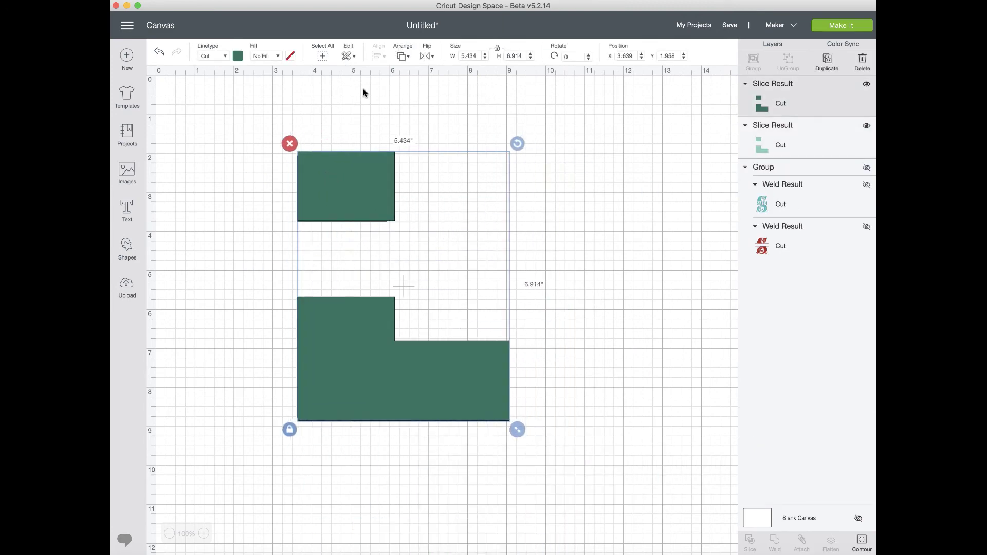
{"action": "left_click", "coordinate": [407, 57]}
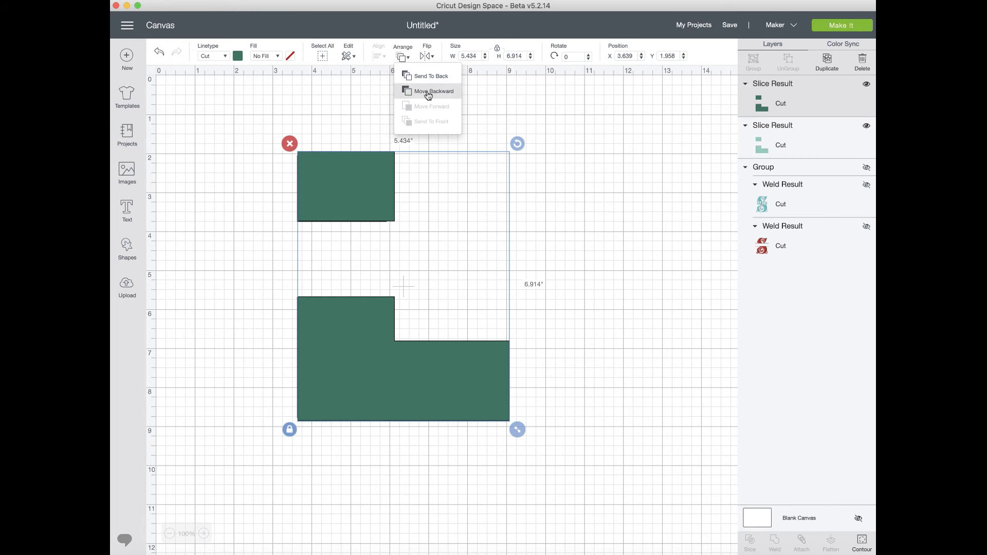
{"action": "left_click", "coordinate": [419, 76]}
{"action": "left_click", "coordinate": [649, 341]}
Step: Center the light green split L on the dark green split L
{"action": "left_click_drag", "start_coordinate": [577, 411], "coordinate": [319, 288]}
{"action": "left_click", "coordinate": [375, 56]}
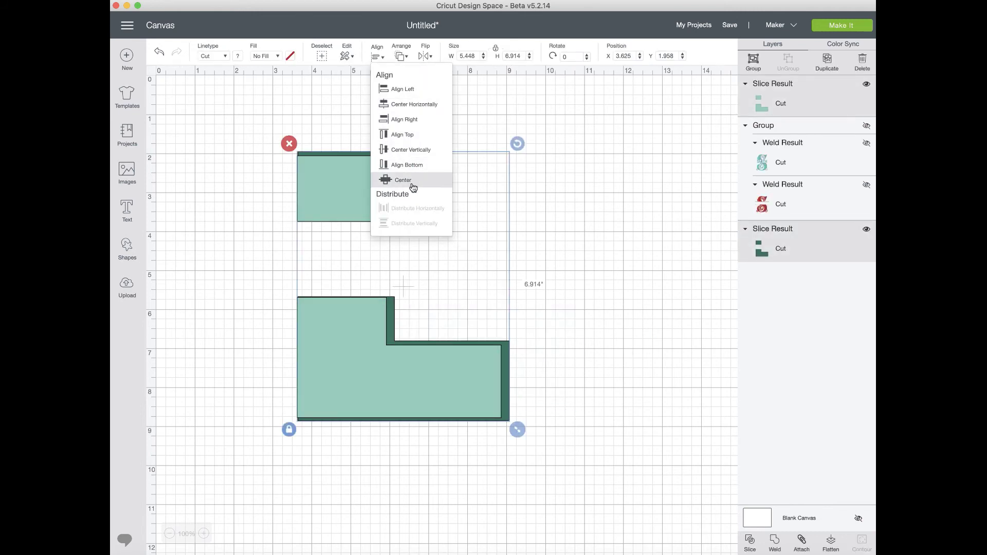
{"action": "left_click", "coordinate": [386, 179]}
{"action": "left_click", "coordinate": [703, 358]}
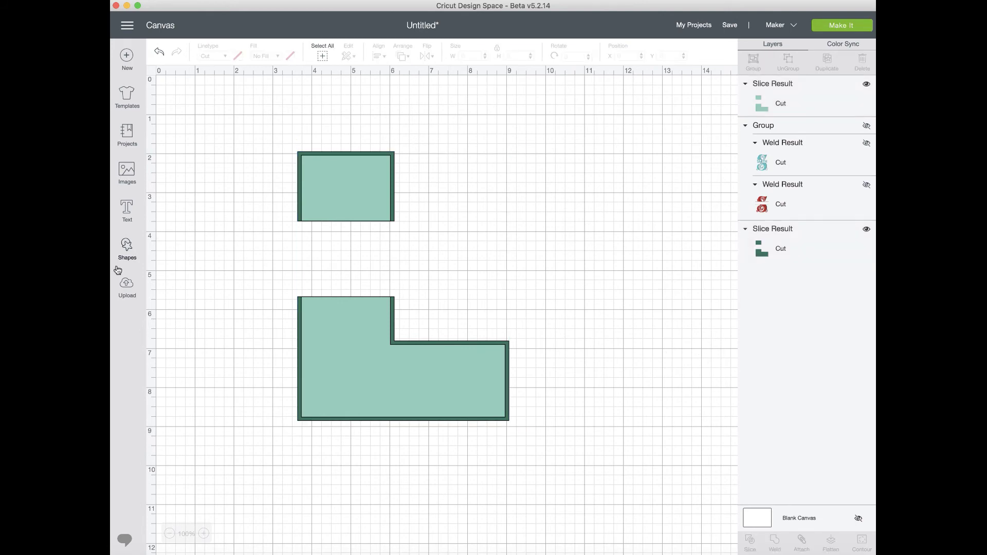
Step: Add a square, flatten it into a bar about 6.111 by 0.083 inches and lay it along the upper L piece's bottom edge
{"action": "left_click", "coordinate": [126, 248]}
{"action": "left_click", "coordinate": [171, 177]}
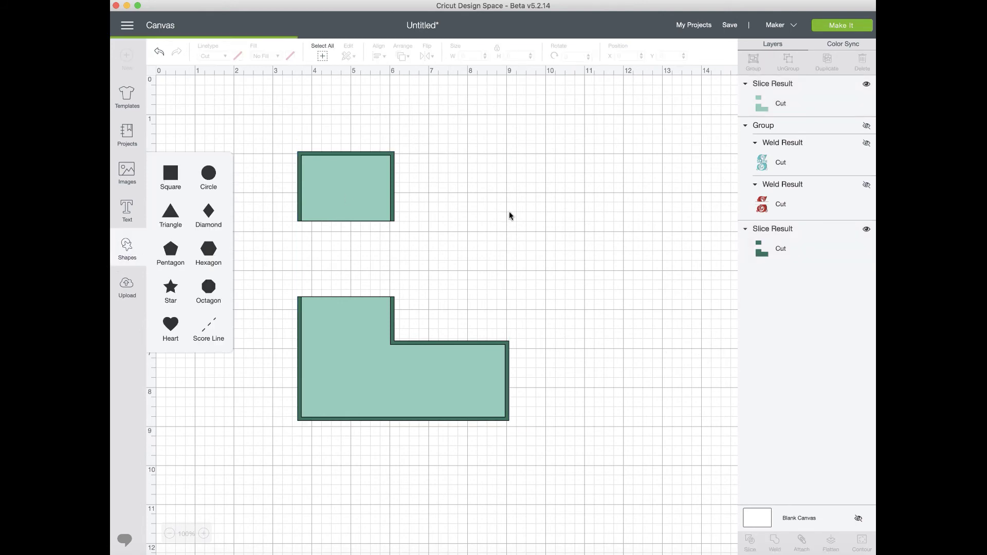
{"action": "left_click_drag", "start_coordinate": [211, 195], "coordinate": [274, 280]}
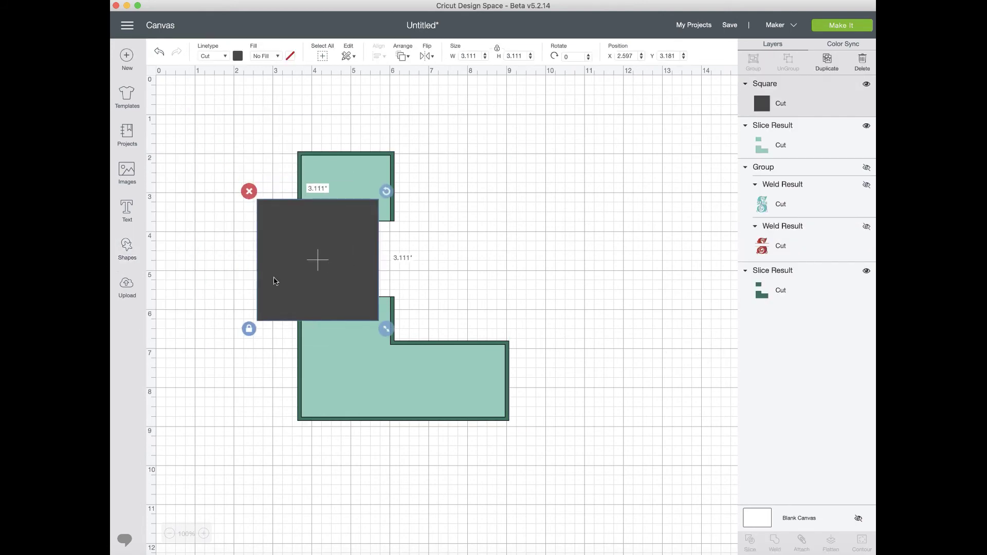
{"action": "left_click_drag", "start_coordinate": [387, 329], "coordinate": [457, 223]}
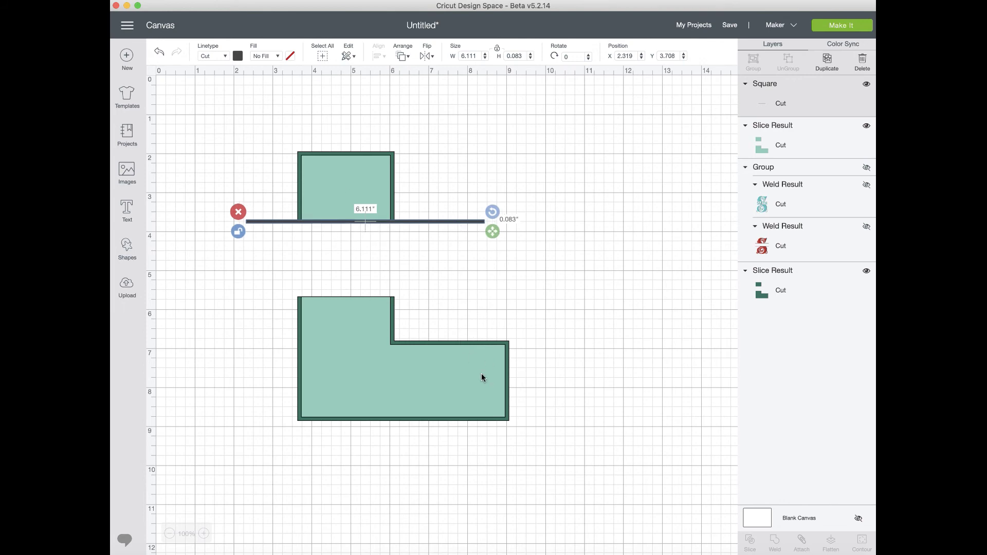
Step: Duplicate the thin bar and lay the copy along the top edge of the lower L piece
{"action": "left_click", "coordinate": [827, 63]}
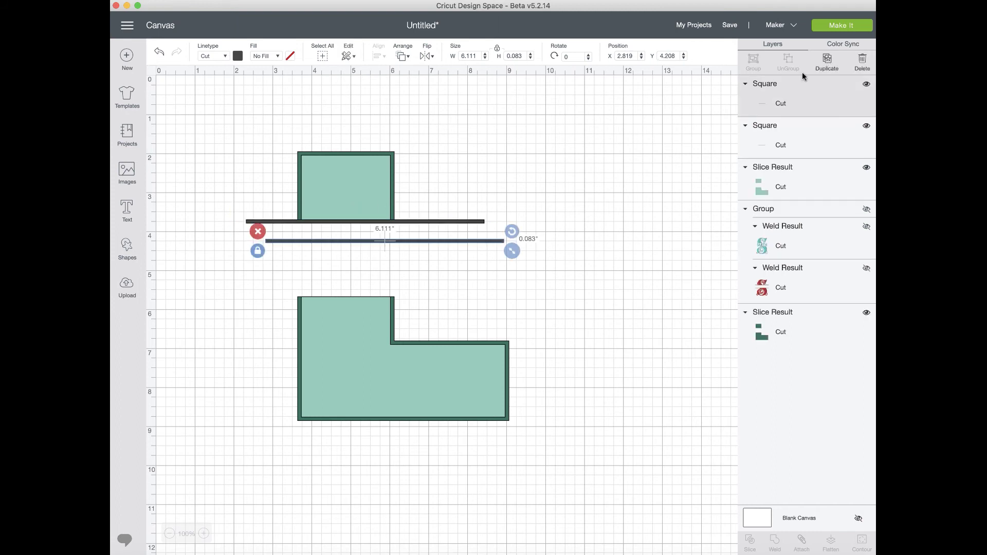
{"action": "left_click_drag", "start_coordinate": [437, 248], "coordinate": [415, 295]}
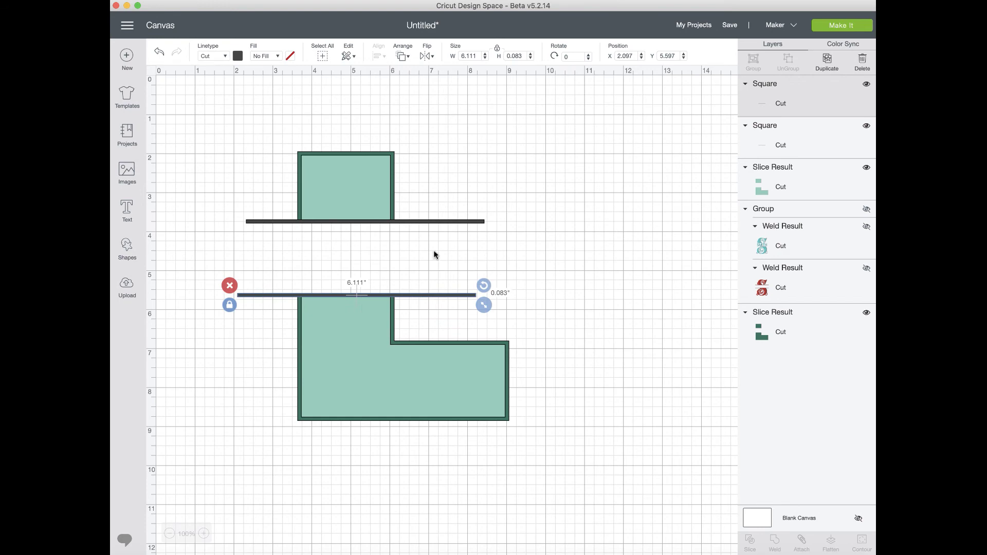
{"action": "left_click", "coordinate": [430, 223], "text": "shift"}
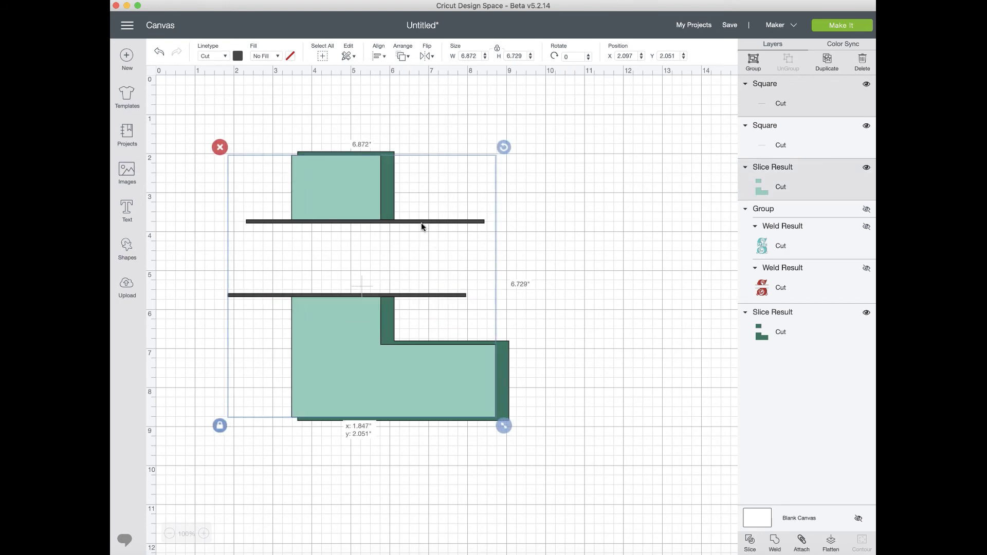
{"action": "left_click", "coordinate": [541, 263]}
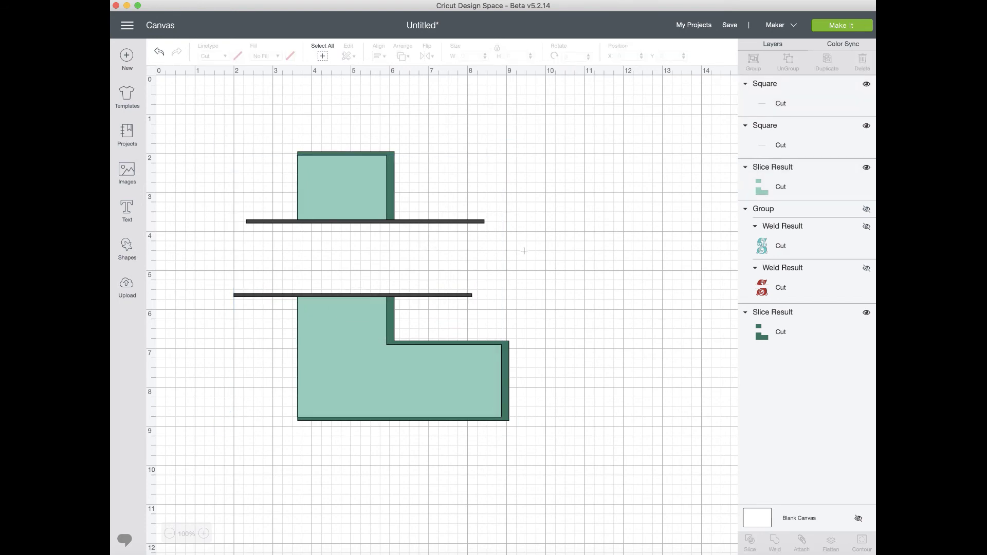
Step: Realign the shifted light green L by centering it on the dark green layer again
{"action": "left_click_drag", "start_coordinate": [572, 401], "coordinate": [439, 378]}
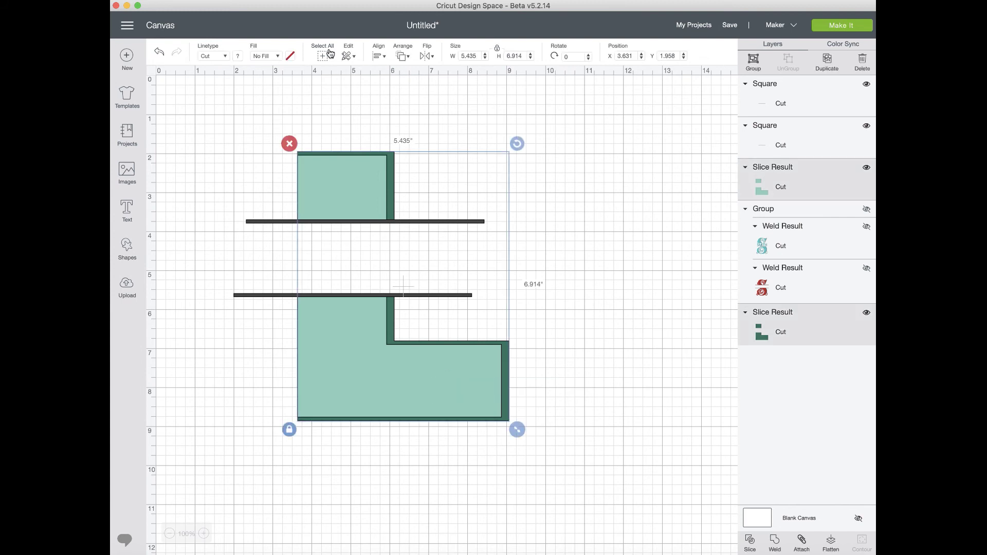
{"action": "left_click", "coordinate": [379, 56]}
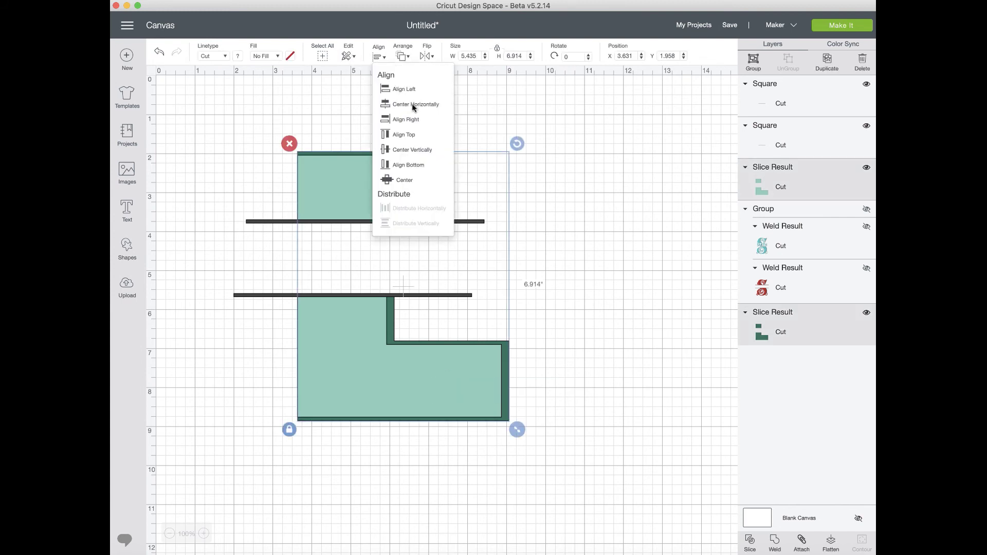
{"action": "left_click", "coordinate": [417, 181]}
{"action": "left_click", "coordinate": [616, 265]}
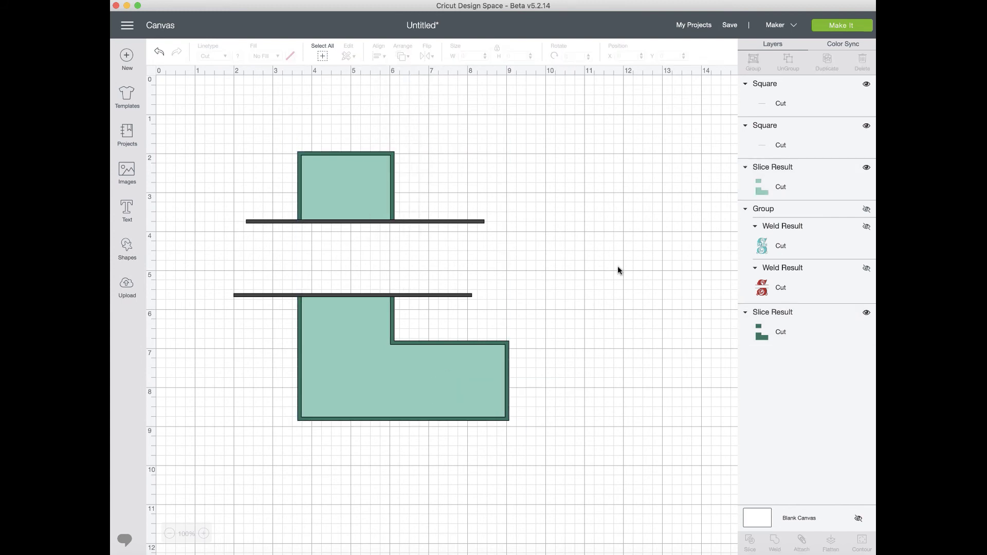
Step: Center the two bars horizontally on each other and weld them, placing the result at about X 3.104
{"action": "left_click", "coordinate": [792, 95]}
{"action": "left_click", "coordinate": [799, 139], "text": "shift"}
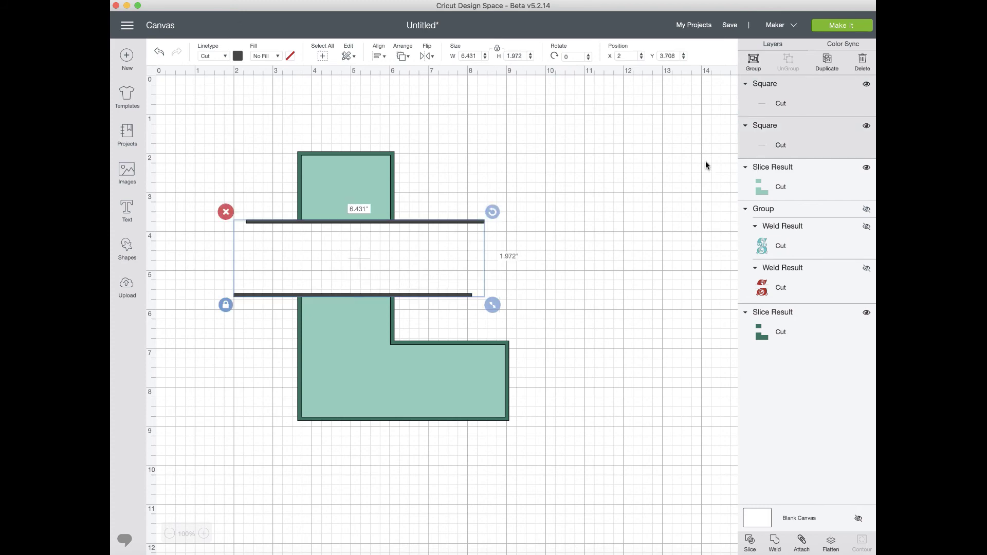
{"action": "left_click", "coordinate": [379, 56]}
{"action": "left_click", "coordinate": [417, 102]}
{"action": "left_click", "coordinate": [774, 542]}
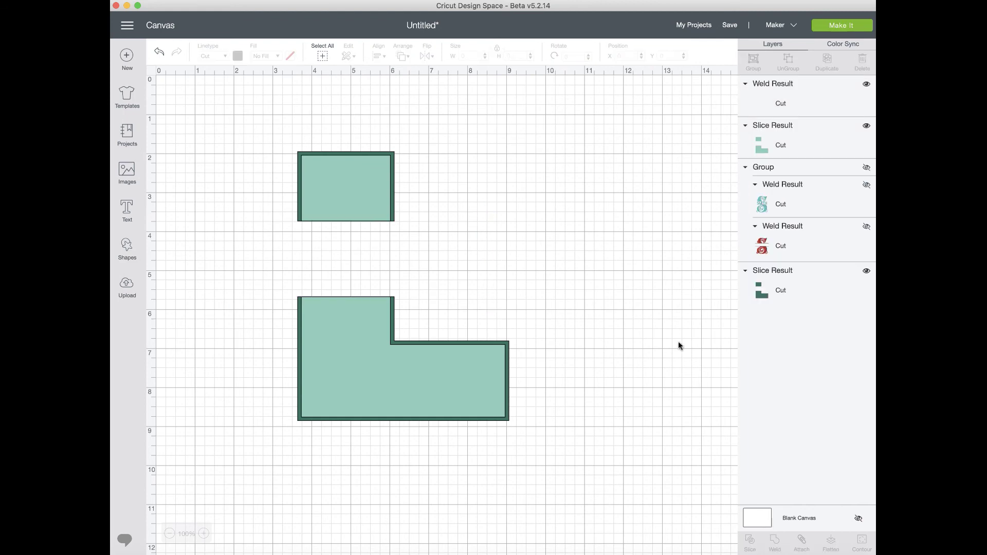
{"action": "left_click_drag", "start_coordinate": [452, 226], "coordinate": [486, 229]}
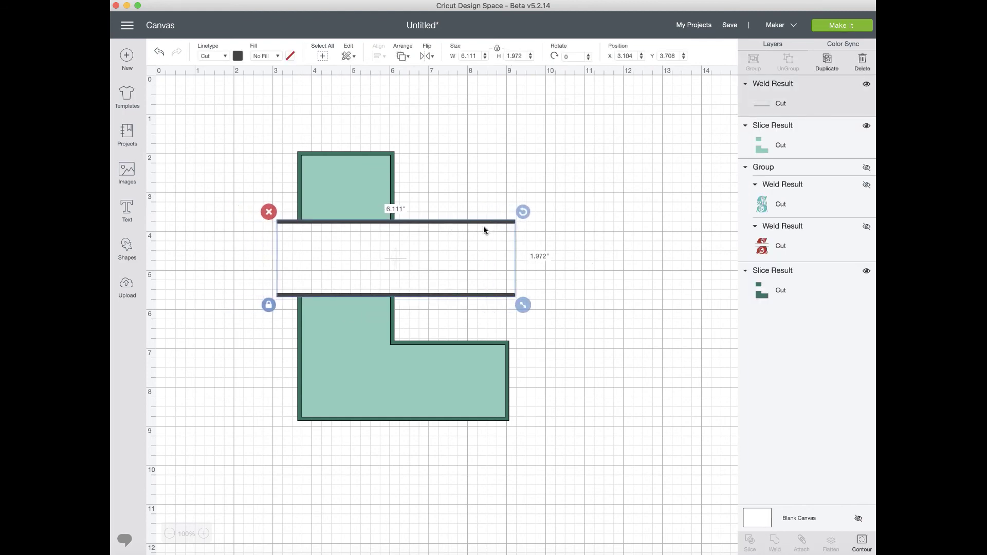
Step: Add a text object with the name in capital letters, using the Cricut Sans font
{"action": "left_click", "coordinate": [608, 257]}
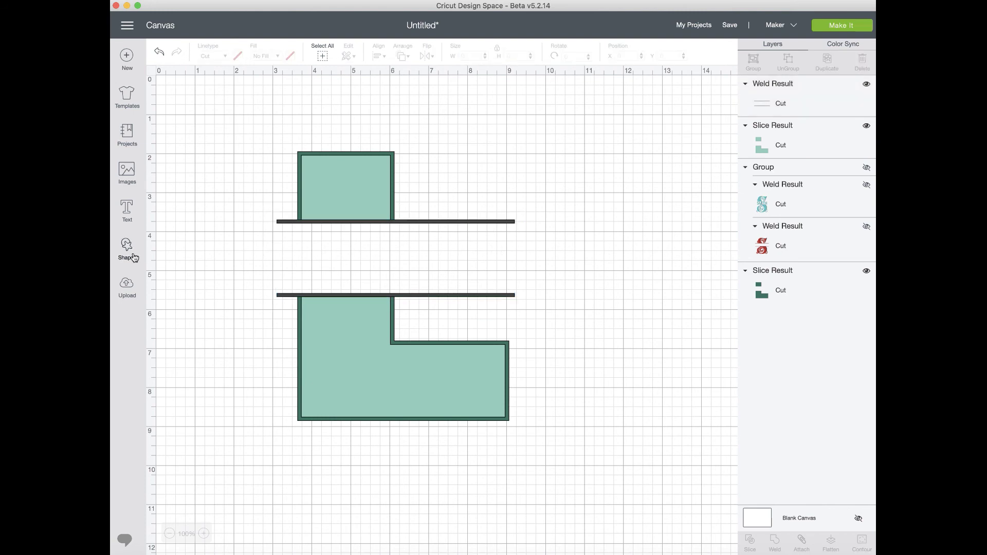
{"action": "left_click", "coordinate": [128, 211]}
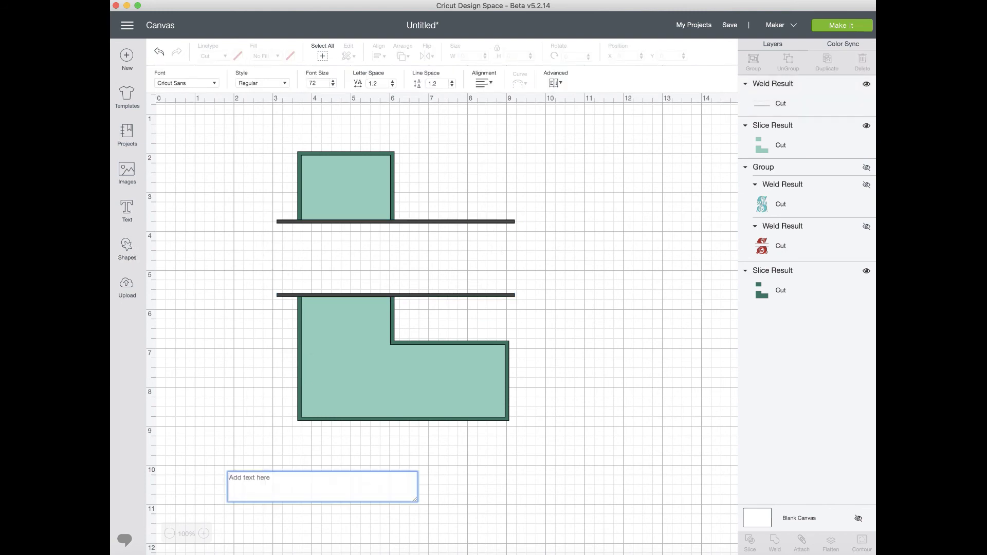
{"action": "type", "text": "LYNN"}
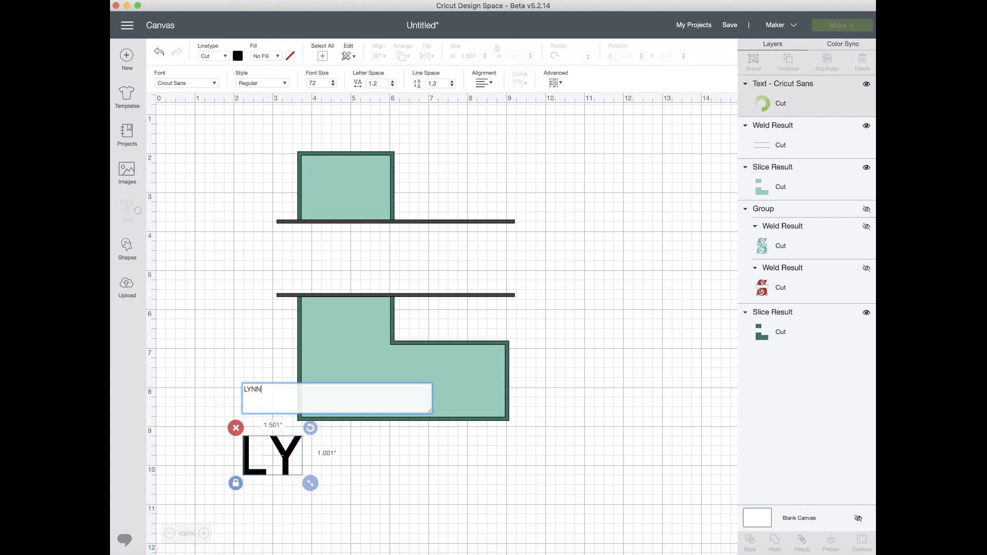
{"action": "left_click", "coordinate": [426, 481]}
Step: Enlarge the name to about 4.732 by 1.479 inches and fit it between the two bars at about X 3.533, Y 3.931
{"action": "left_click_drag", "start_coordinate": [326, 459], "coordinate": [388, 259]}
{"action": "left_click_drag", "start_coordinate": [438, 283], "coordinate": [489, 299]}
{"action": "left_click_drag", "start_coordinate": [453, 271], "coordinate": [440, 261]}
{"action": "left_click_drag", "start_coordinate": [479, 292], "coordinate": [492, 296]}
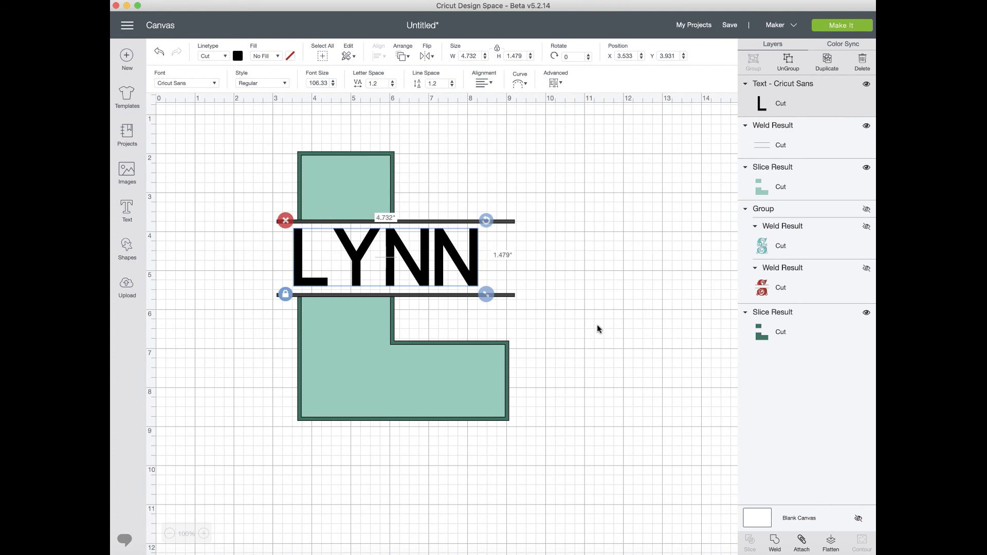
{"action": "left_click", "coordinate": [540, 303]}
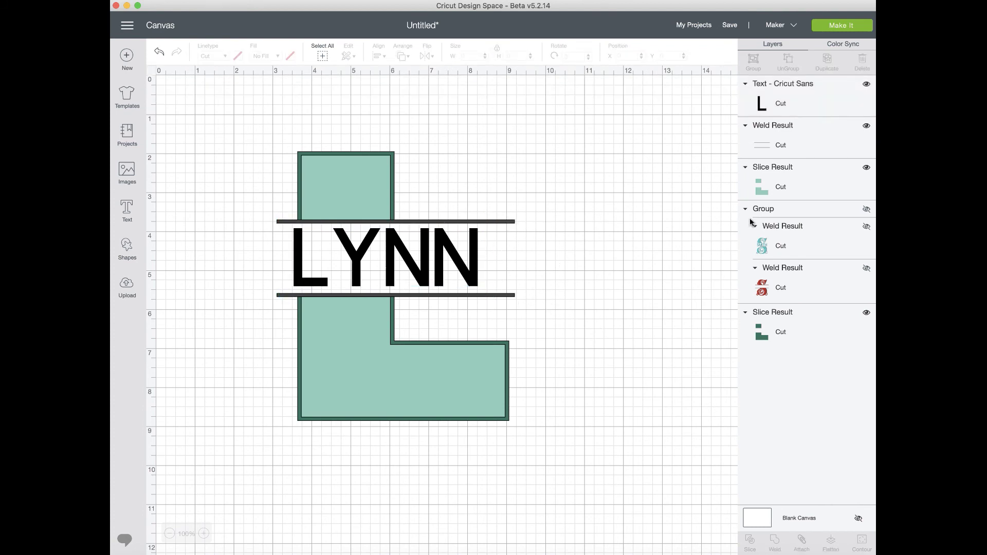
Step: Shift the name and welded bars together to the left, then nudge the bars slightly further left to balance them around the name
{"action": "left_click", "coordinate": [759, 151]}
{"action": "left_click_drag", "start_coordinate": [498, 222], "coordinate": [452, 259]}
{"action": "left_click", "coordinate": [591, 261]}
{"action": "left_click", "coordinate": [477, 258]}
{"action": "left_click", "coordinate": [611, 271]}
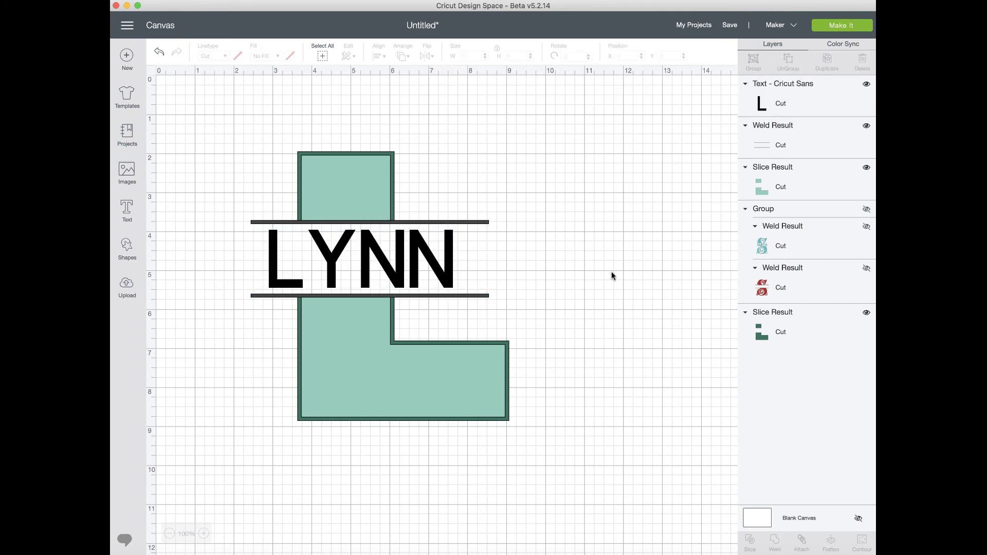
{"action": "left_click_drag", "start_coordinate": [487, 224], "coordinate": [477, 228]}
{"action": "left_click", "coordinate": [552, 245]}
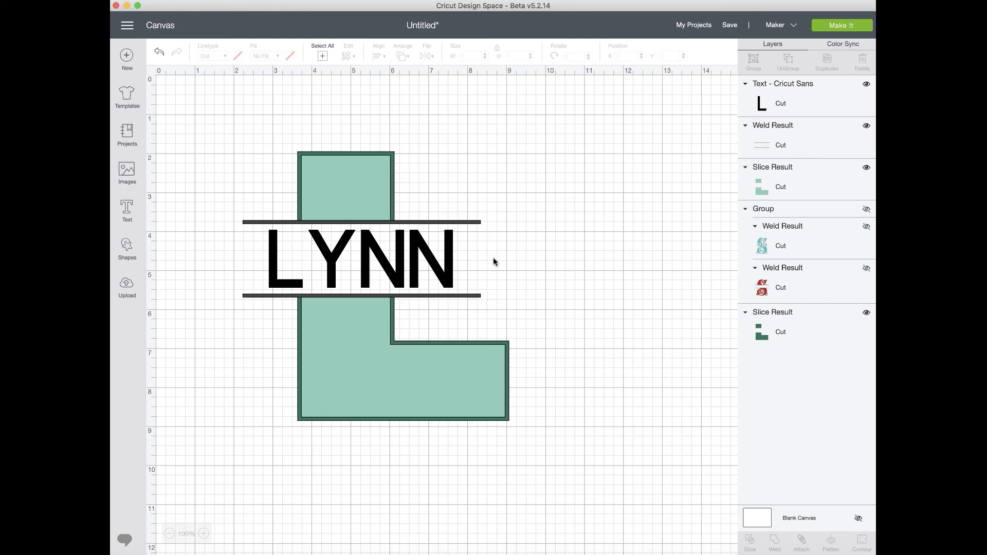
Step: Center the name horizontally on the welded bars
{"action": "left_click", "coordinate": [452, 227]}
{"action": "left_click", "coordinate": [452, 256]}
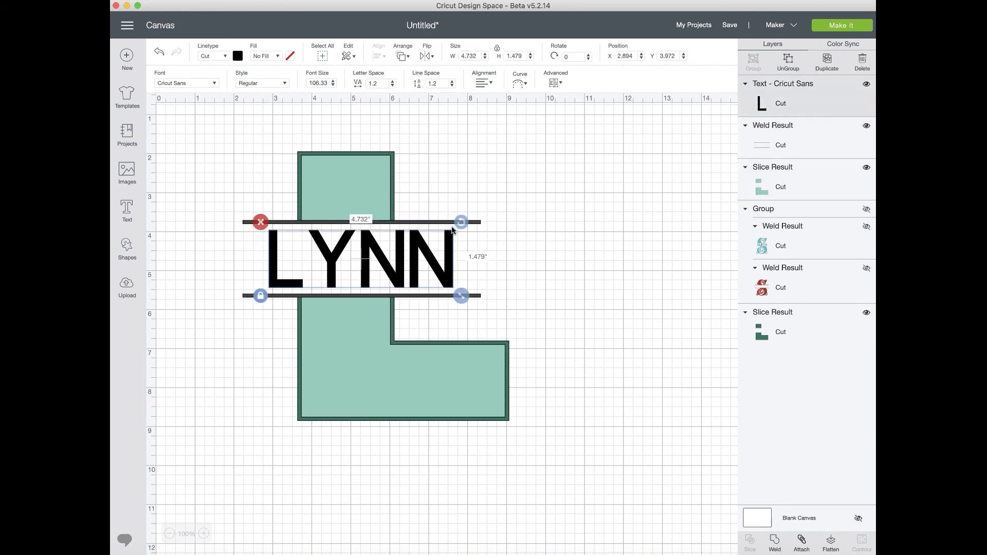
{"action": "left_click", "coordinate": [479, 223], "text": "shift"}
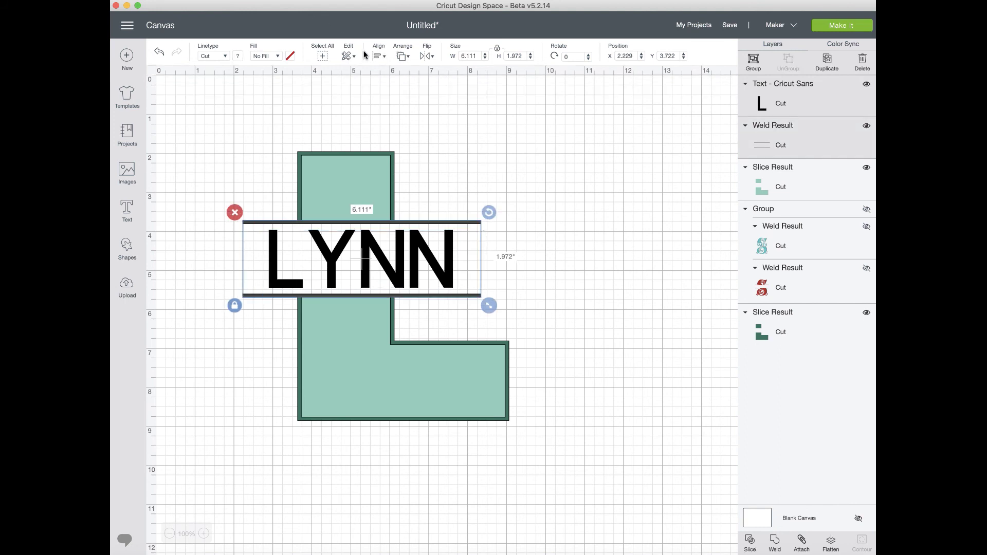
{"action": "left_click", "coordinate": [379, 57]}
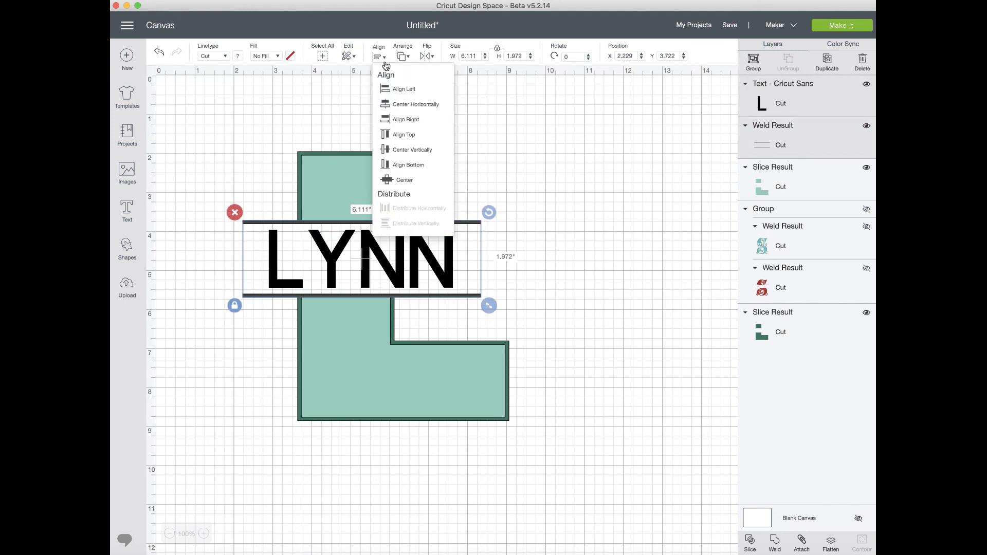
{"action": "left_click", "coordinate": [424, 109]}
{"action": "left_click", "coordinate": [648, 330]}
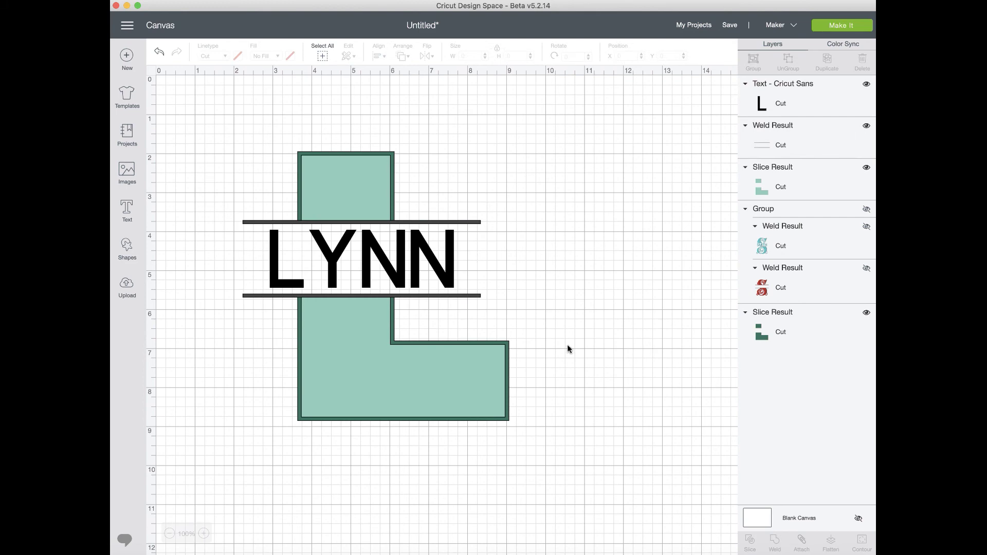
Step: Weld the bars to the dark green split L and send the welded shape to the back, behind the light green L
{"action": "left_click", "coordinate": [446, 223]}
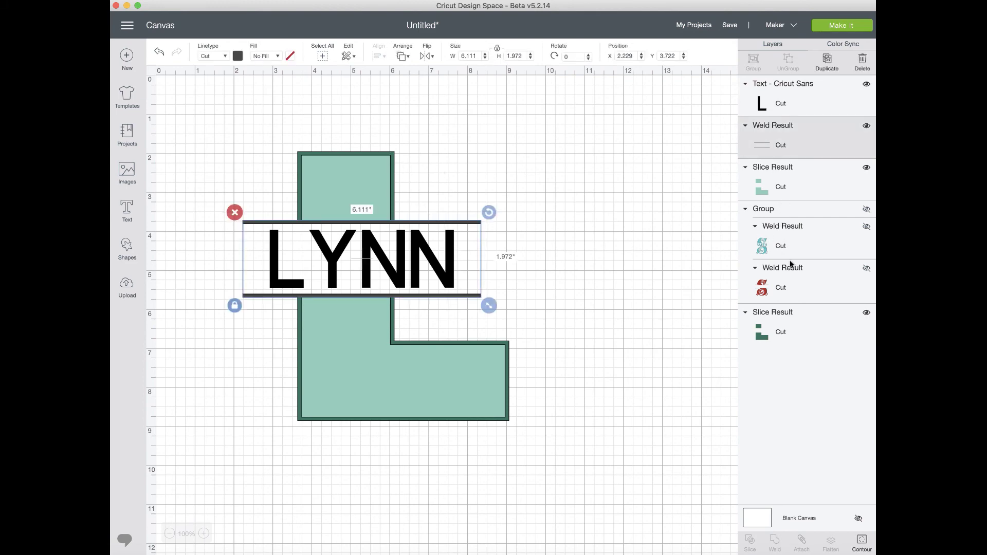
{"action": "left_click", "coordinate": [800, 335], "text": "shift"}
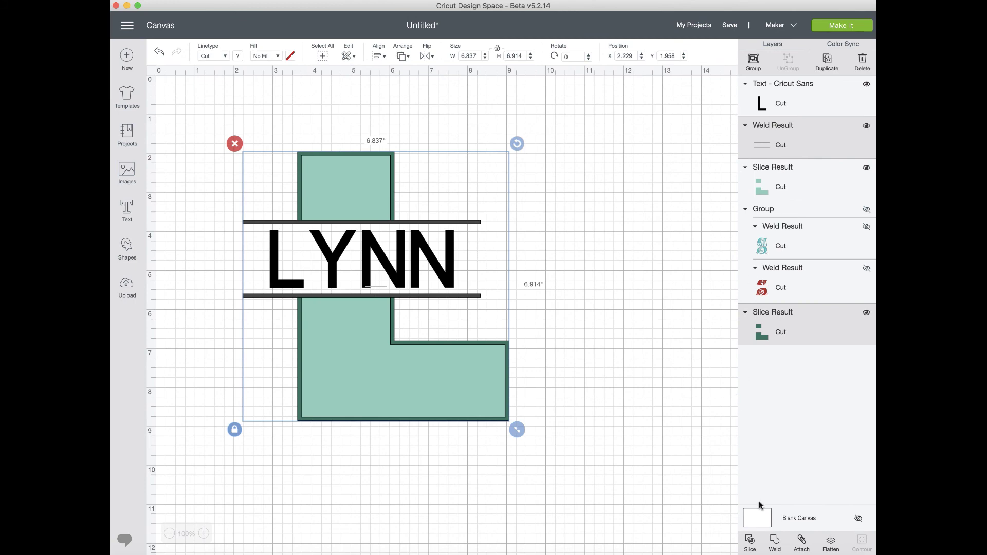
{"action": "left_click", "coordinate": [775, 543]}
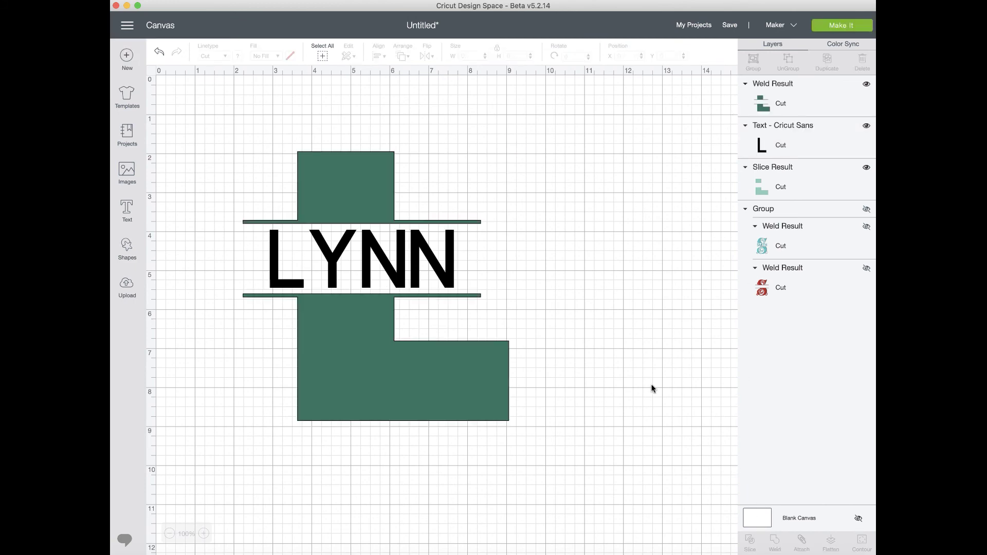
{"action": "left_click", "coordinate": [376, 321]}
{"action": "left_click", "coordinate": [403, 55]}
{"action": "left_click", "coordinate": [423, 77]}
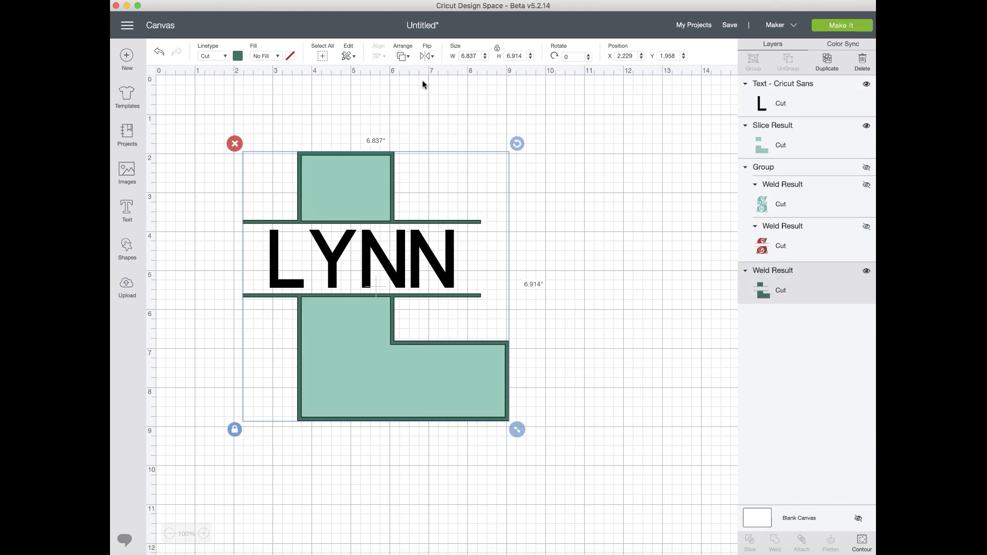
Step: Weld the name to the light green split L so both form a single light green layer
{"action": "left_click", "coordinate": [396, 256]}
{"action": "left_click", "coordinate": [365, 193], "text": "shift"}
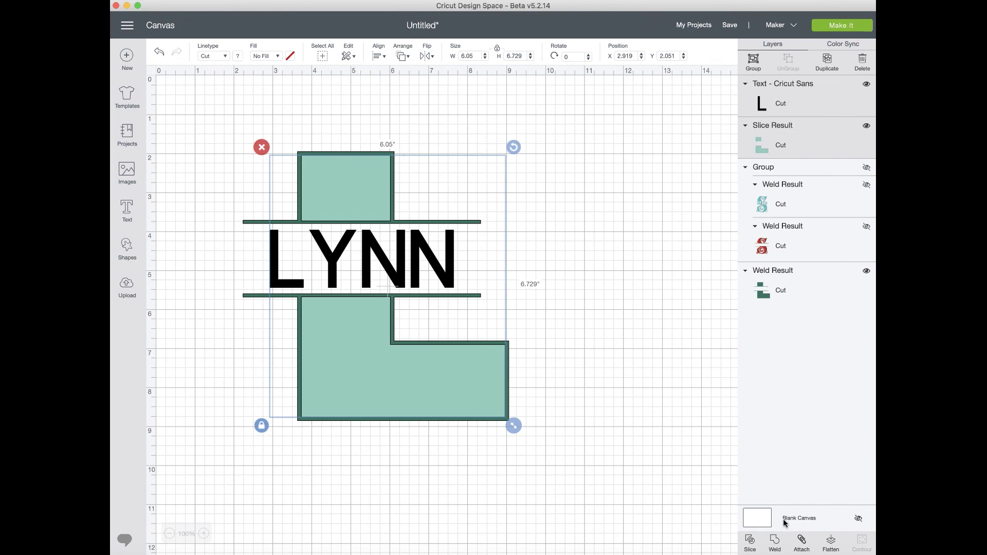
{"action": "left_click", "coordinate": [775, 539]}
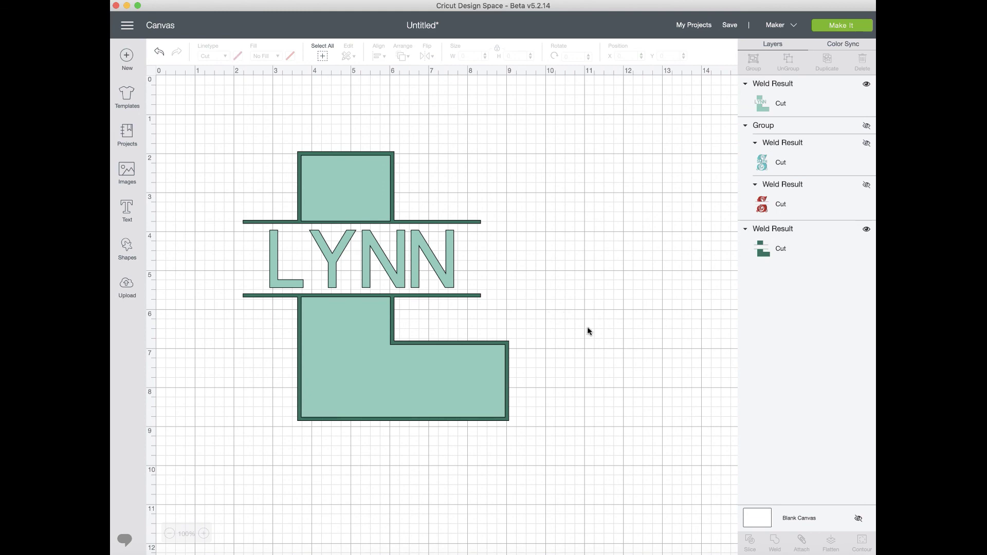